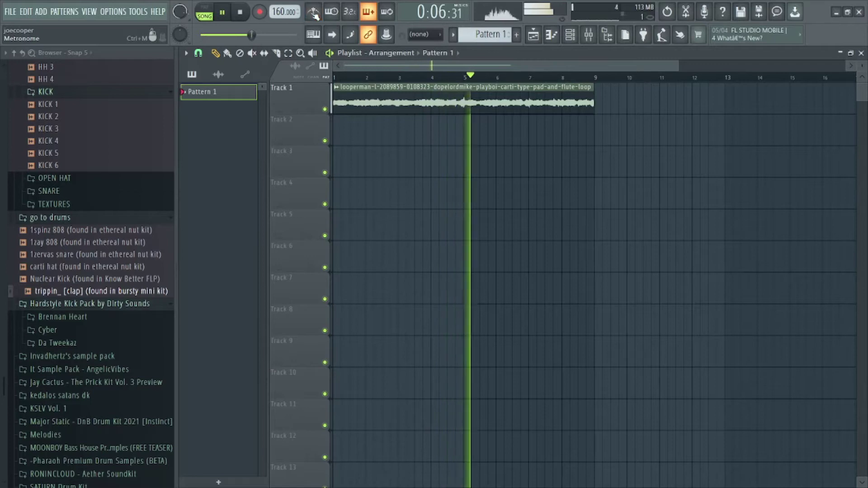
Step: Place Pattern 1 on Track 2 along the full length of the audio loop and fill its trippin_ clap channel every 8 steps
left_click_drag(341, 136, 589, 142)
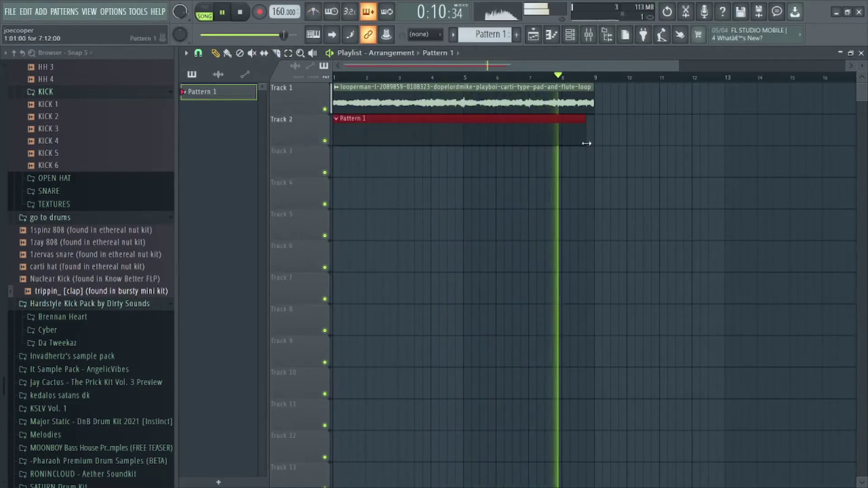
double_click(576, 141)
right_click(350, 308)
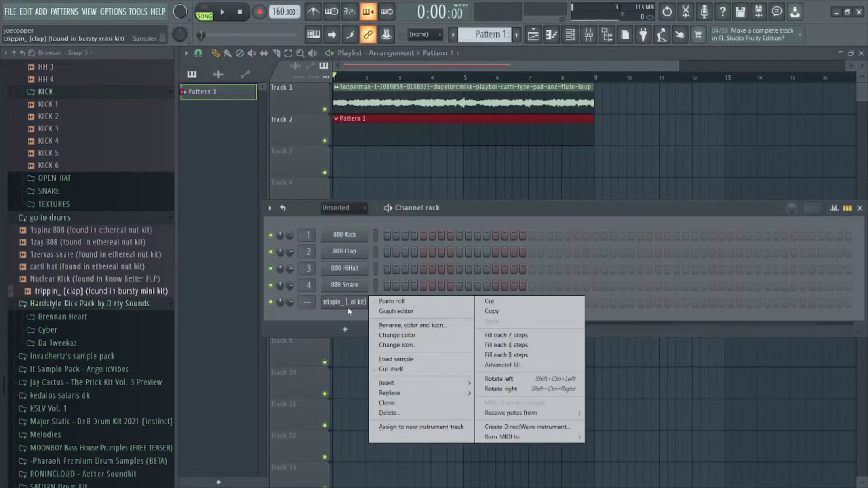
left_click(540, 357)
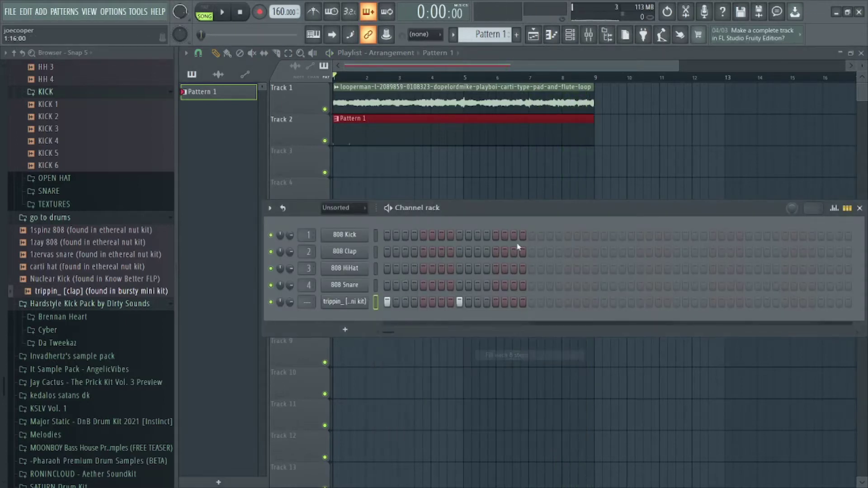
Step: Arrange the claps in the piano roll so one C5 note falls on step 9 of each bar, duplicated across eight bars
left_click(554, 35)
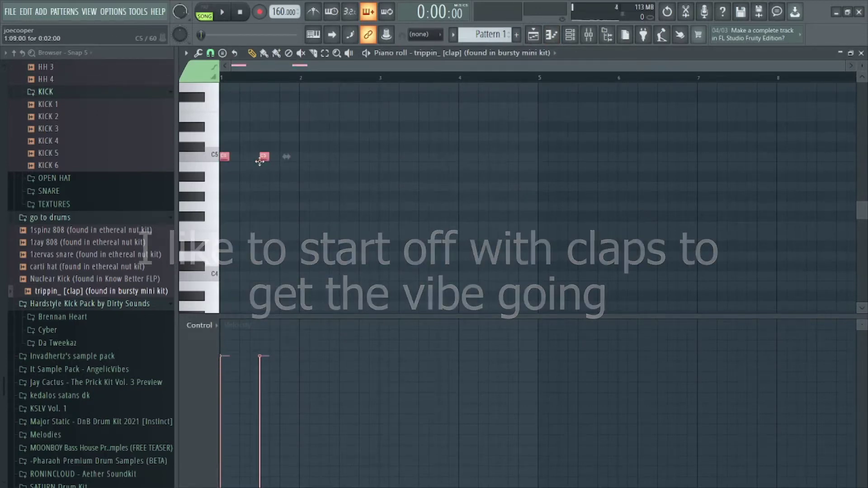
left_click_drag(309, 155, 299, 157)
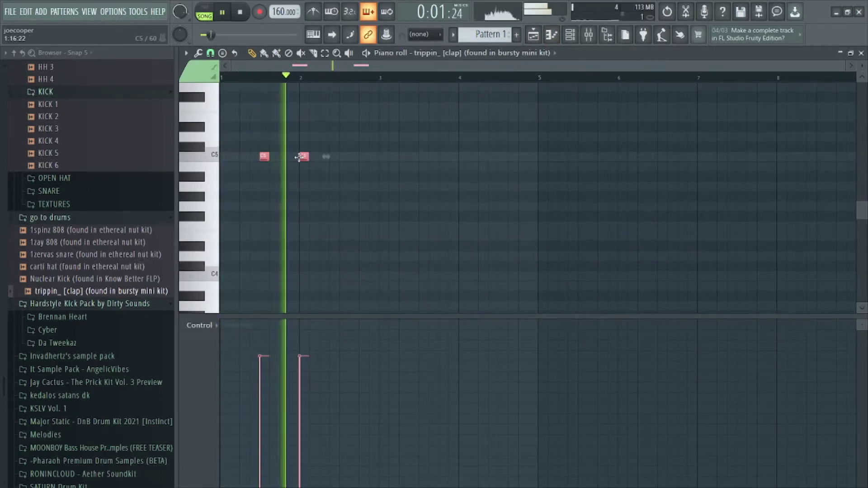
key("ctrl+a")
key("ctrl+b")
key("ctrl+b")
key("ctrl+b")
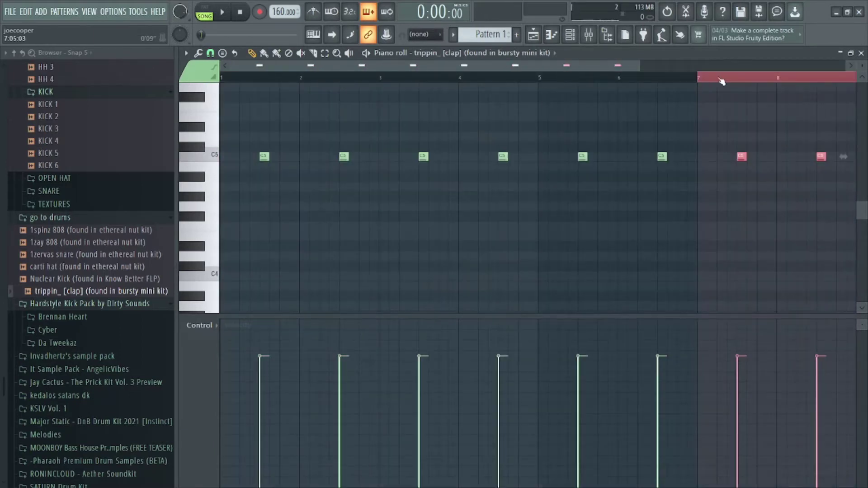
left_click_drag(858, 80, 708, 79)
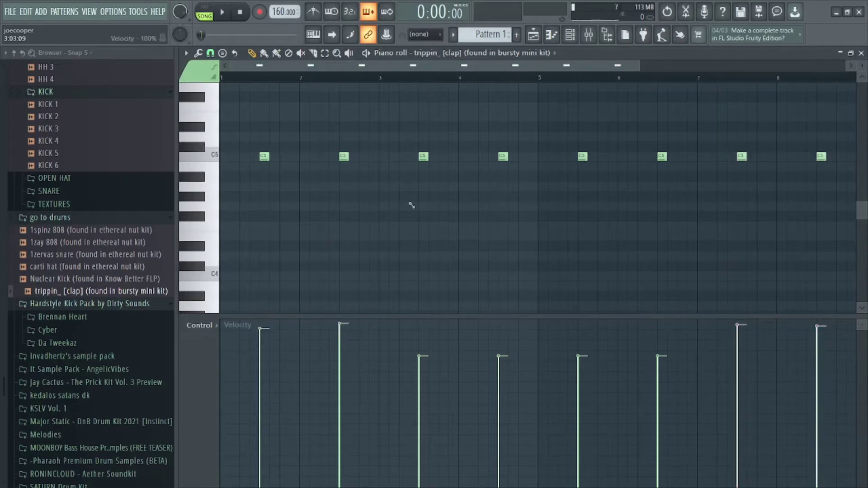
Step: Raise the velocity of all the clap notes to the maximum
left_click_drag(858, 30, 719, 1)
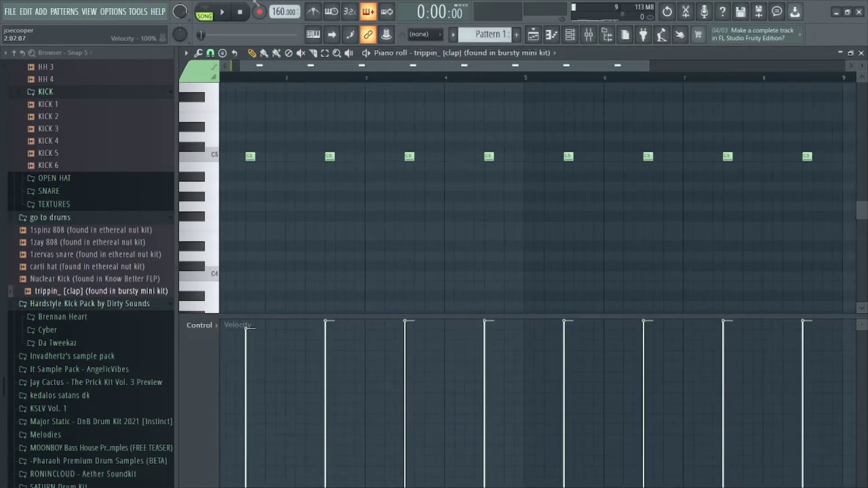
left_click_drag(322, 2, 37, 2)
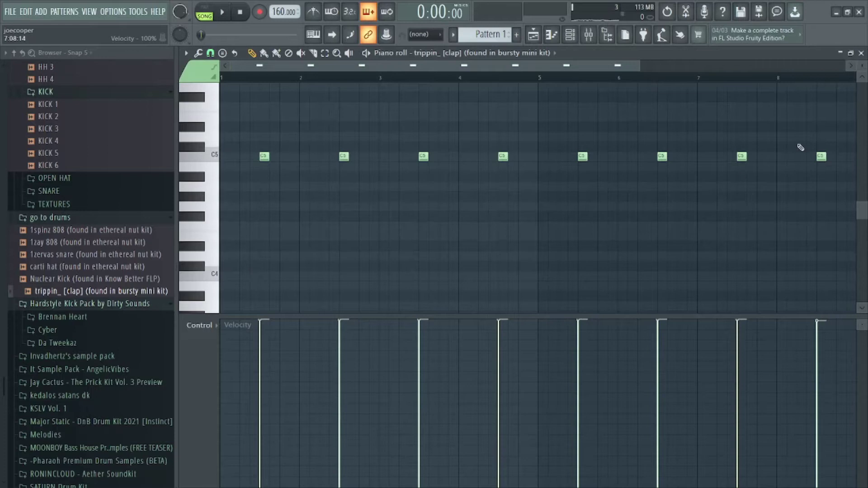
scroll(754, 70, "right", 1)
Step: Play the beat and add extra C5 claps near the ends of bars 4, 7 and 8
key("space")
scroll(548, 78, "down", 2)
left_click(570, 34)
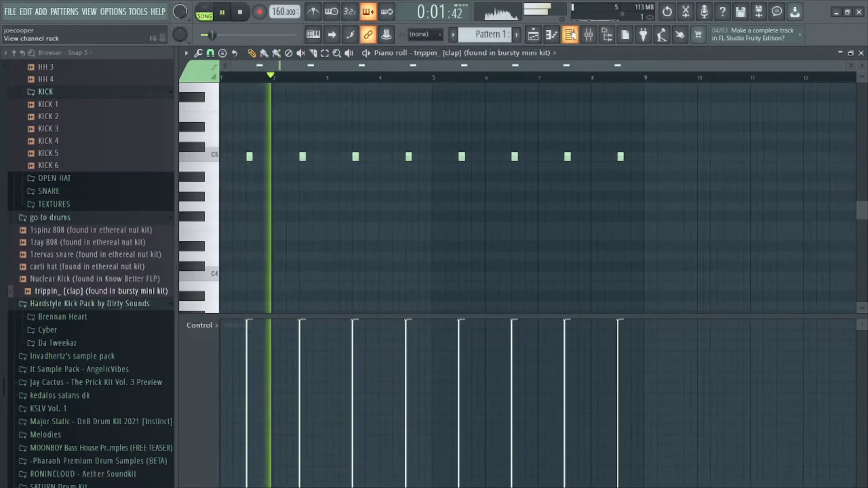
left_click(570, 34)
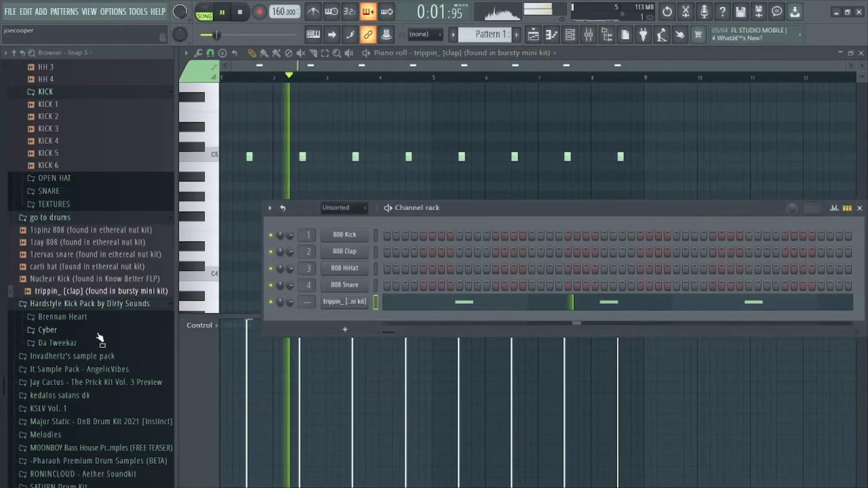
left_click(408, 155)
scroll(413, 79, "up", 3)
left_click(449, 155)
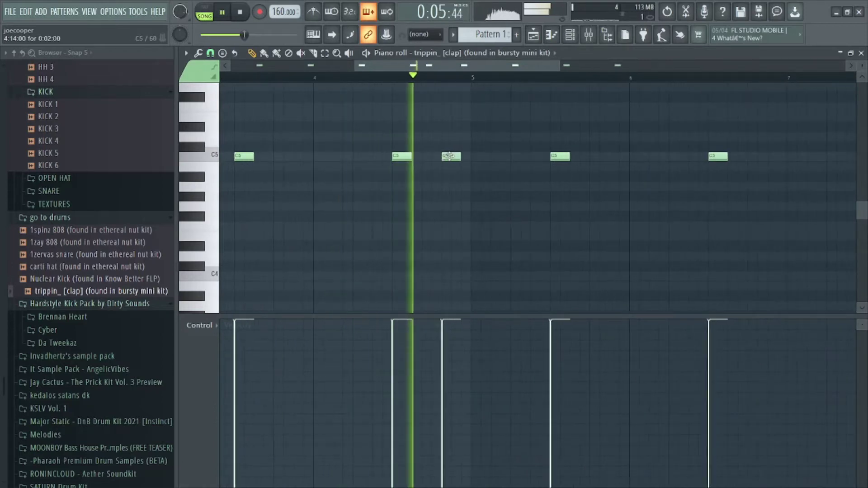
scroll(641, 162, "down", 3)
left_click(640, 156)
scroll(573, 75, "up", 3)
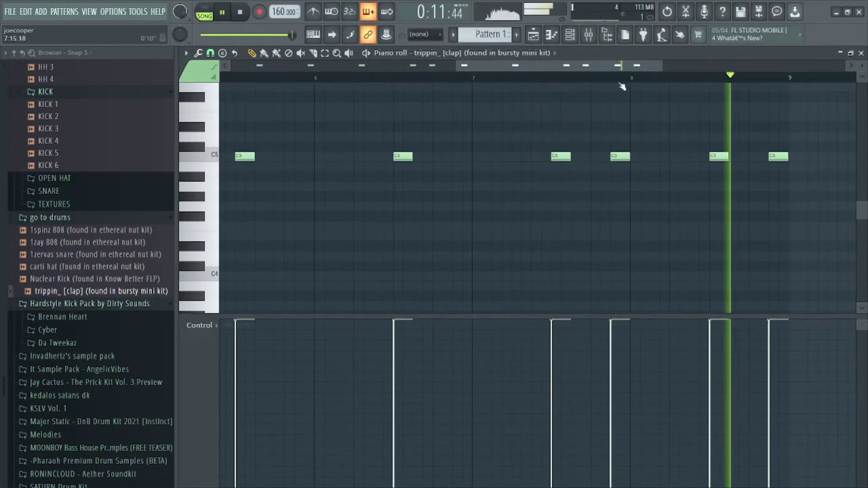
scroll(594, 75, "down", 3)
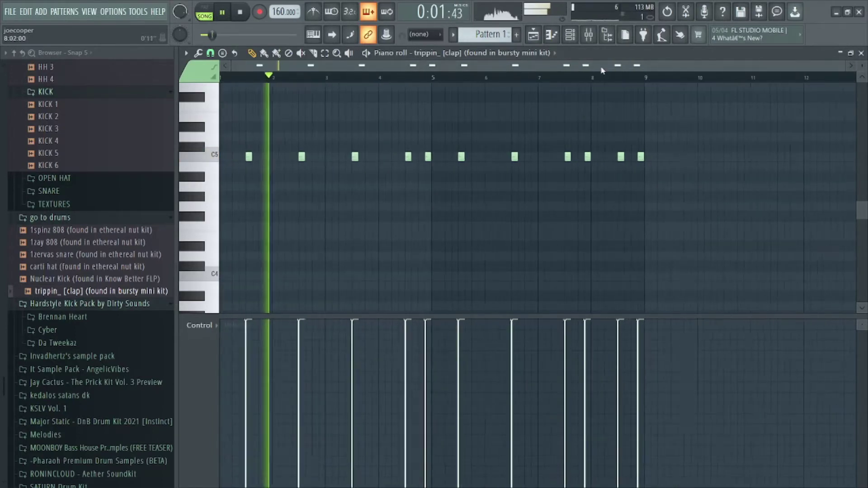
Step: Put extra claps on step 3 of bars 2, 4, 6 and 8, removing bar 4's closing clap and moving bar 7's into bar 8
left_click(388, 156)
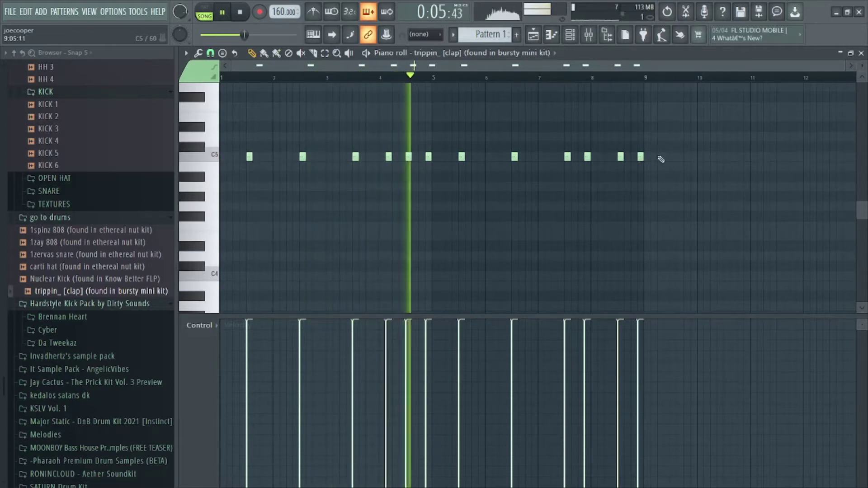
right_click(428, 156)
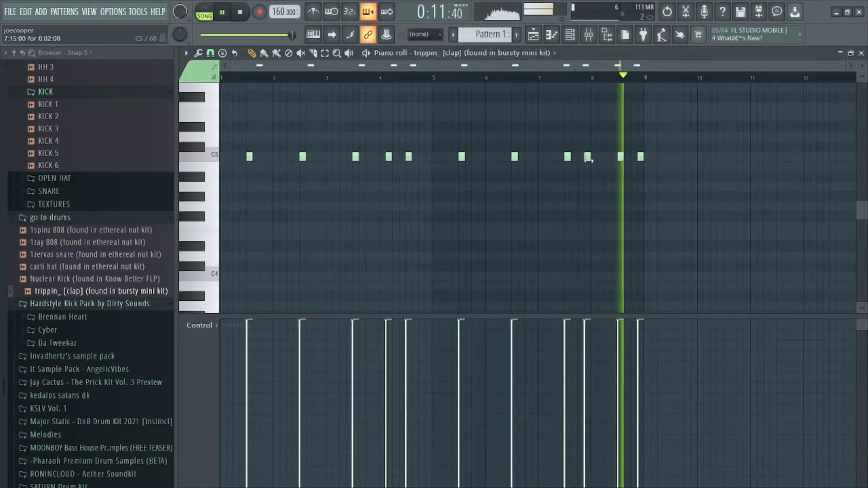
left_click_drag(585, 155, 598, 155)
left_click(288, 157)
left_click_drag(281, 158, 275, 160)
left_click(492, 159)
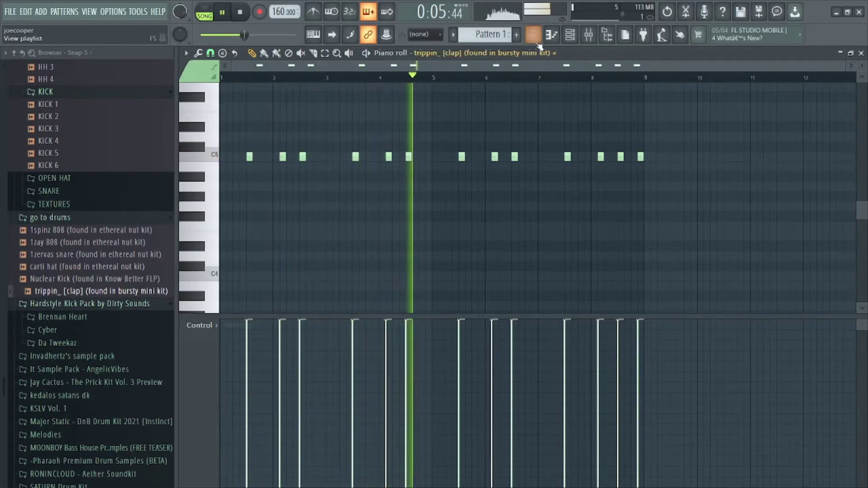
Step: Add the carti hat sample as a new channel in the channel rack and open its piano roll
left_click(570, 35)
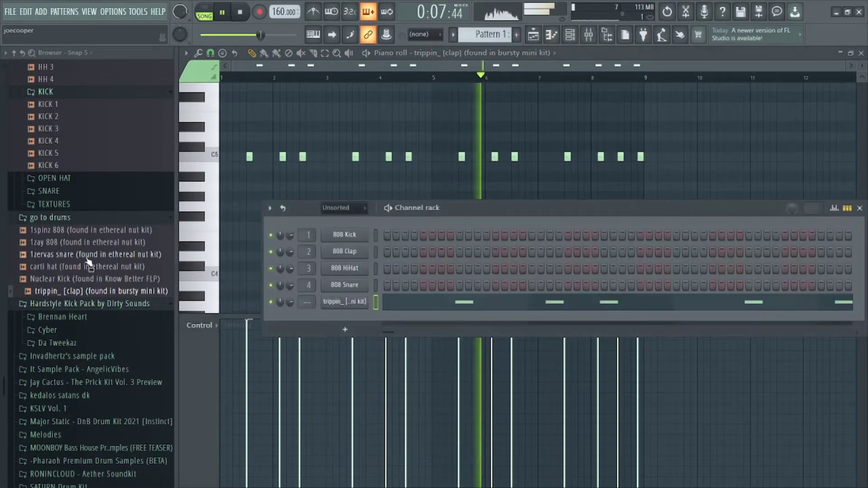
left_click_drag(83, 267, 344, 334)
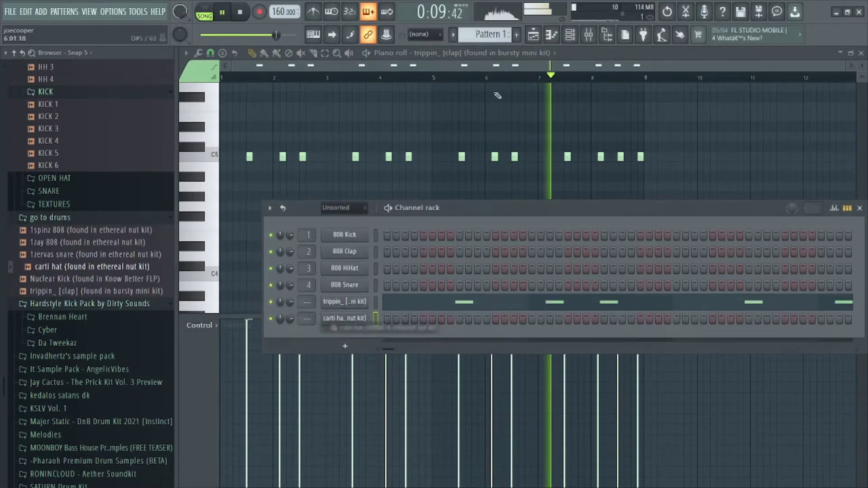
left_click(552, 36)
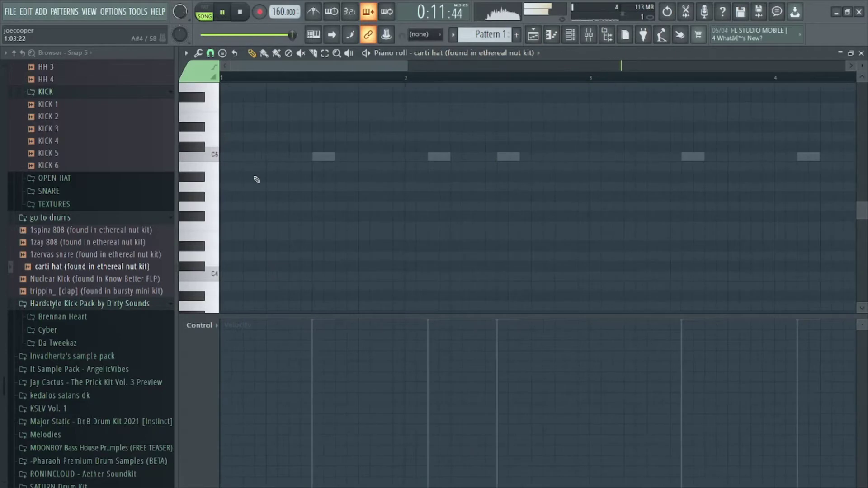
Step: Build a two-bar C5 hi-hat pattern on steps 3, 5 and 15 of bar 1 and steps 3, 5, 13 and 15 of bar 2
left_click(253, 156)
left_click(277, 156)
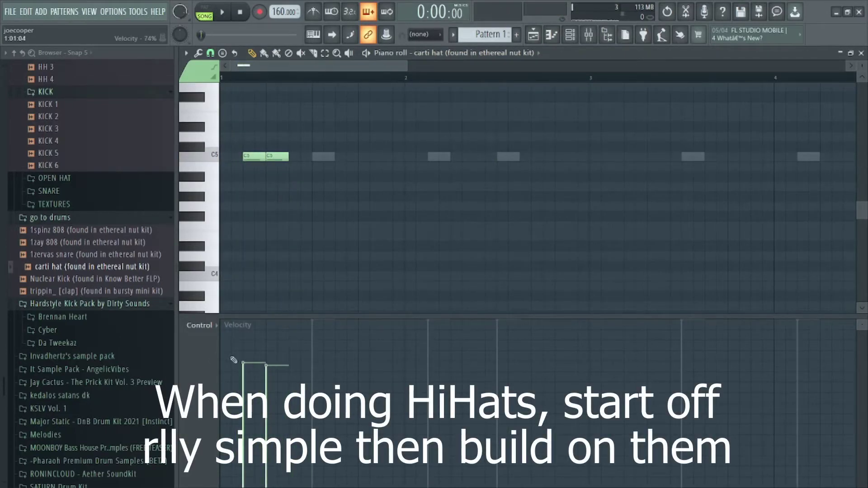
key("space")
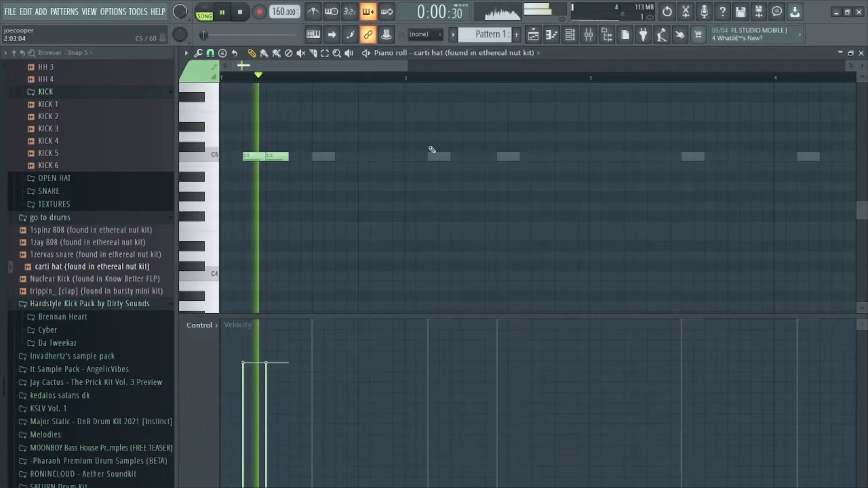
left_click(387, 156)
left_click(465, 156)
key("space")
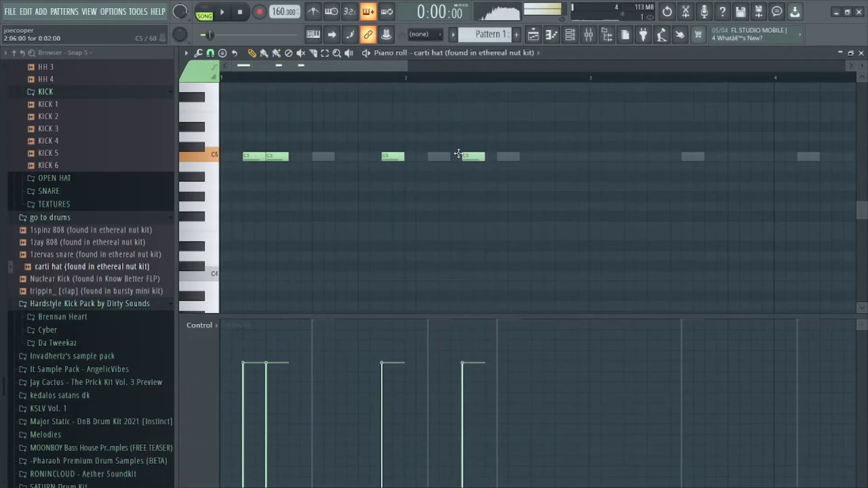
left_click(433, 158)
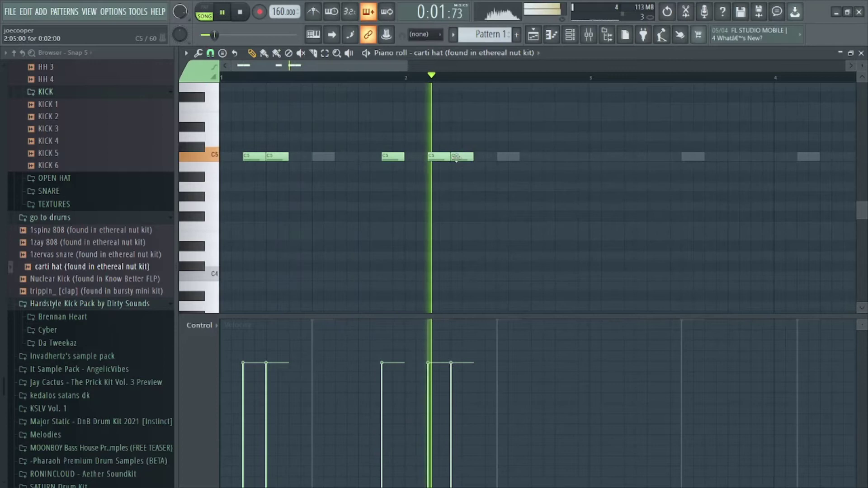
key("space")
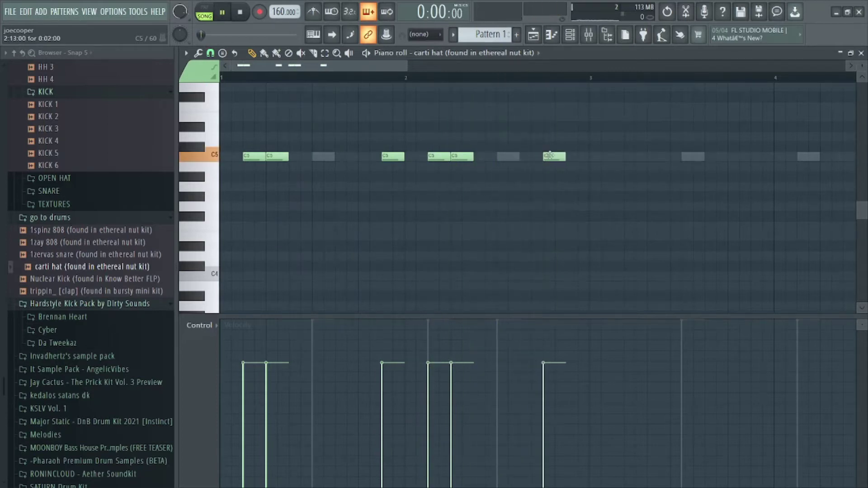
left_click(573, 157)
Step: Select all the hi-hat notes and duplicate the two-bar pattern until it fills eight bars
left_click_drag(600, 133, 138, 203)
scroll(294, 89, "up", 3)
scroll(304, 81, "down", 4)
key("space")
scroll(258, 147, "down", 2)
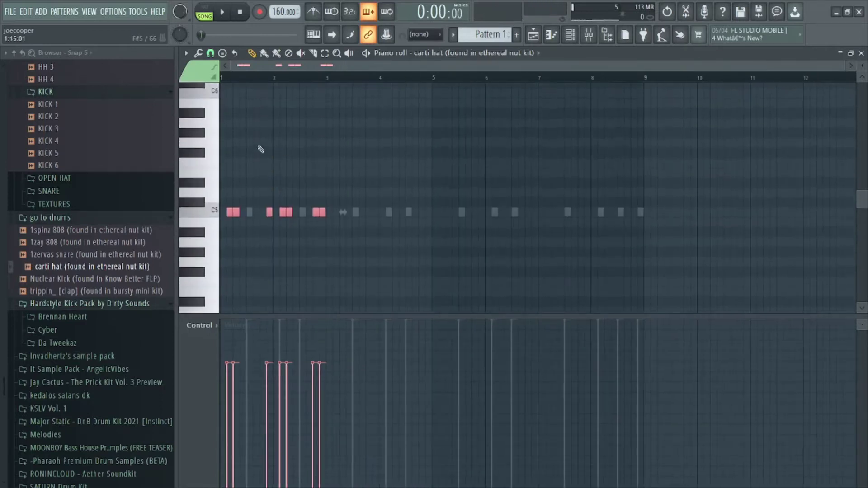
key("ctrl+b")
key("space")
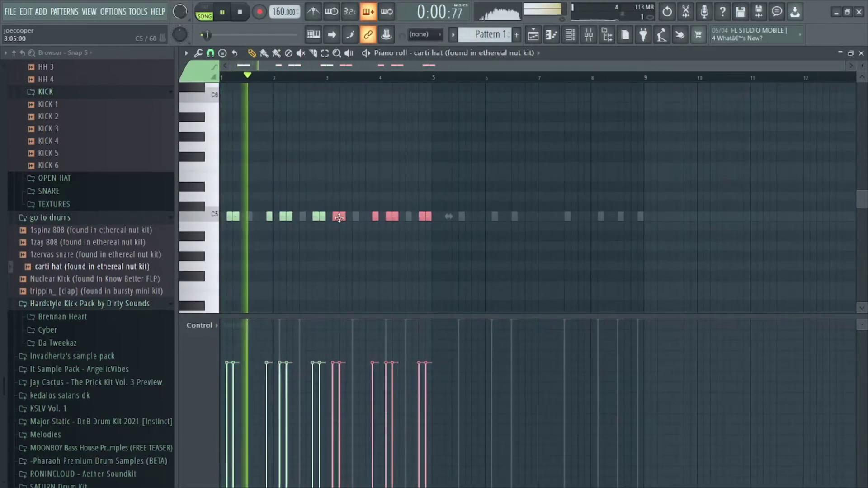
key("ctrl+b")
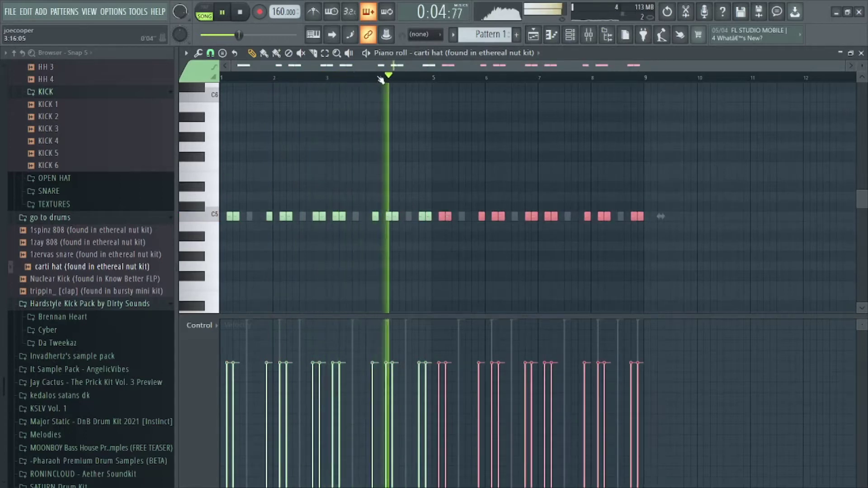
Step: Add a C5 hi-hat at the very start of bar 1 and lower its velocity below the neighbouring hats
scroll(394, 66, "up", 3)
scroll(329, 123, "down", 2)
scroll(325, 121, "up", 2)
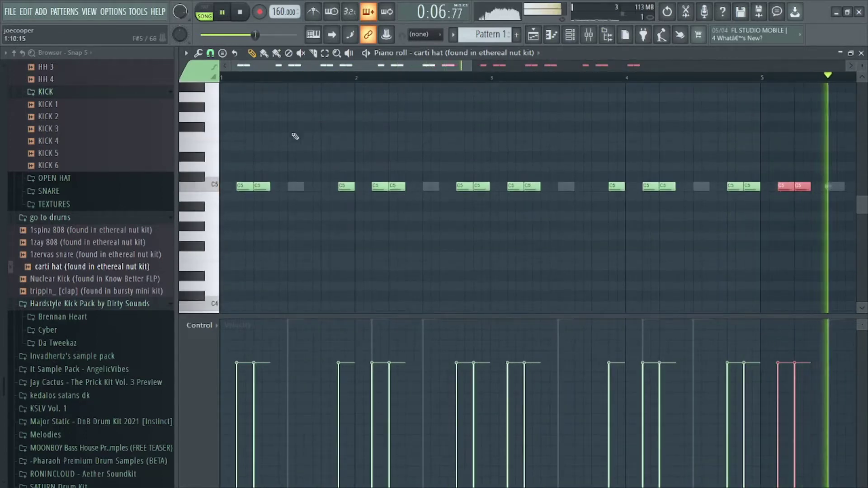
key("space")
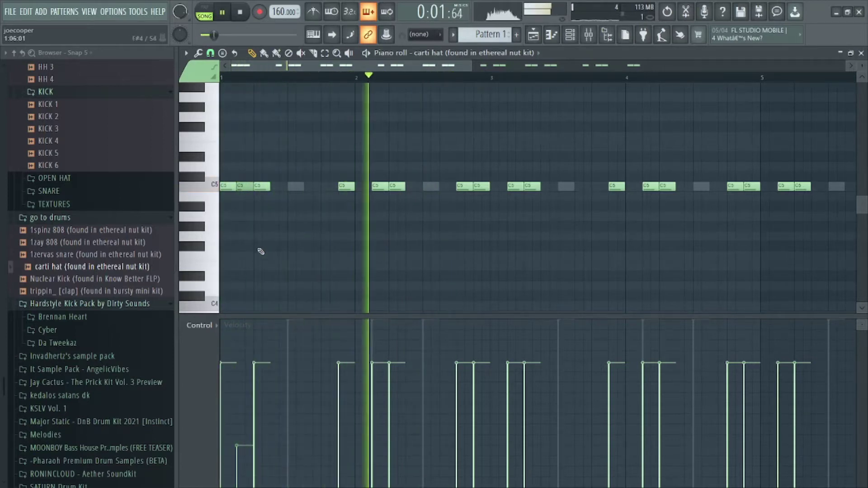
key("space")
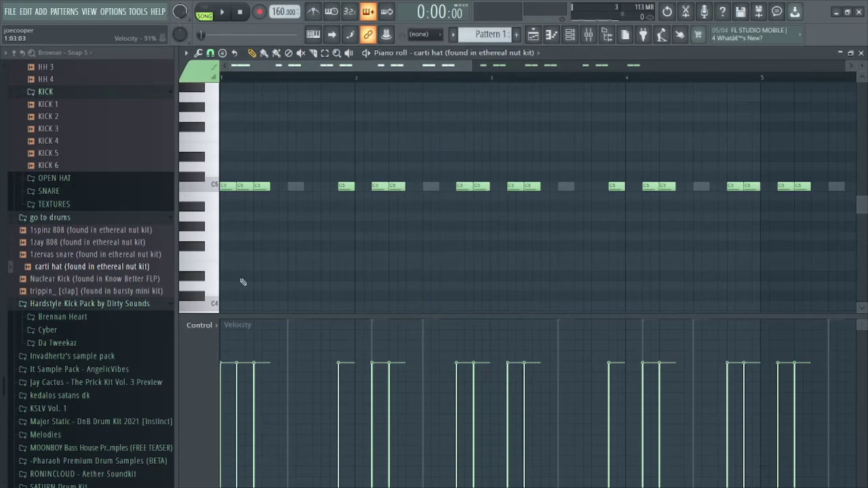
key("space")
key("space")
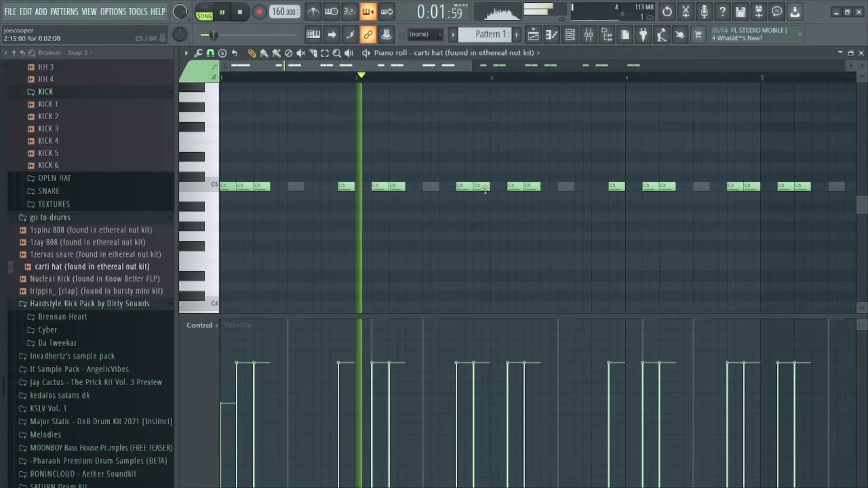
Step: Add softer C5 hi-hats at the start of bars 3, 4, 5 and 7, plus one early in bar 8
left_click(498, 186)
left_click(630, 186)
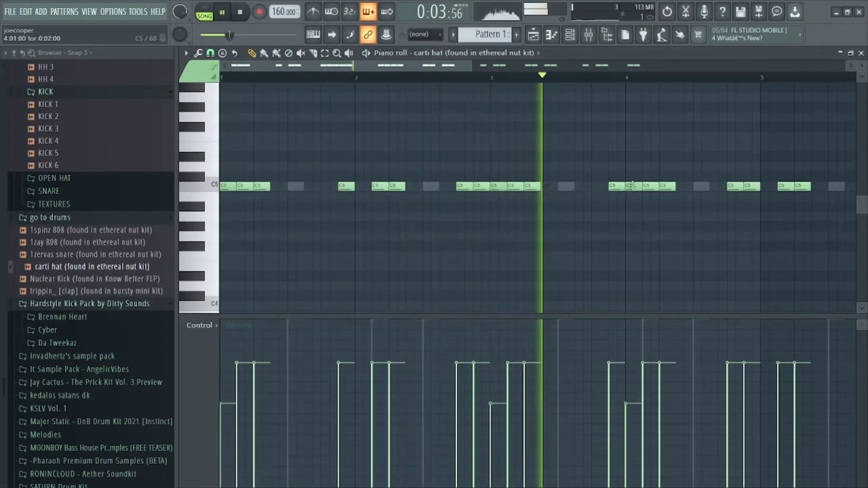
left_click(769, 187)
scroll(595, 79, "down", 3)
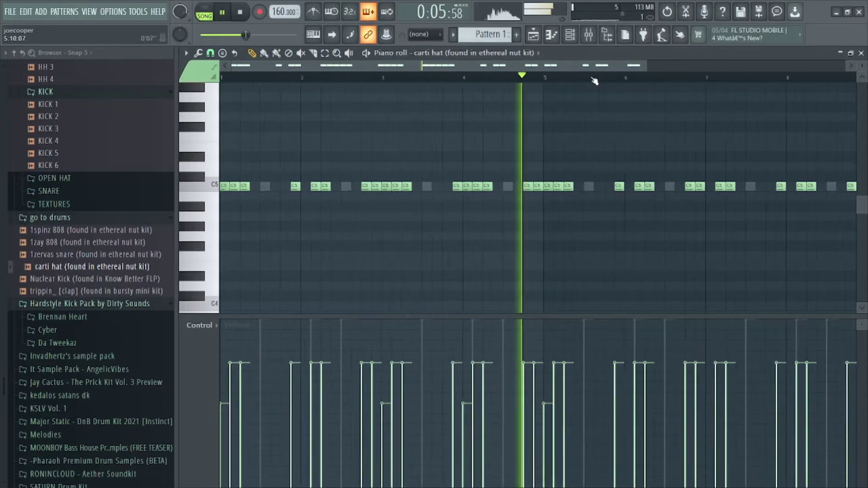
left_click(693, 187)
left_click(776, 185)
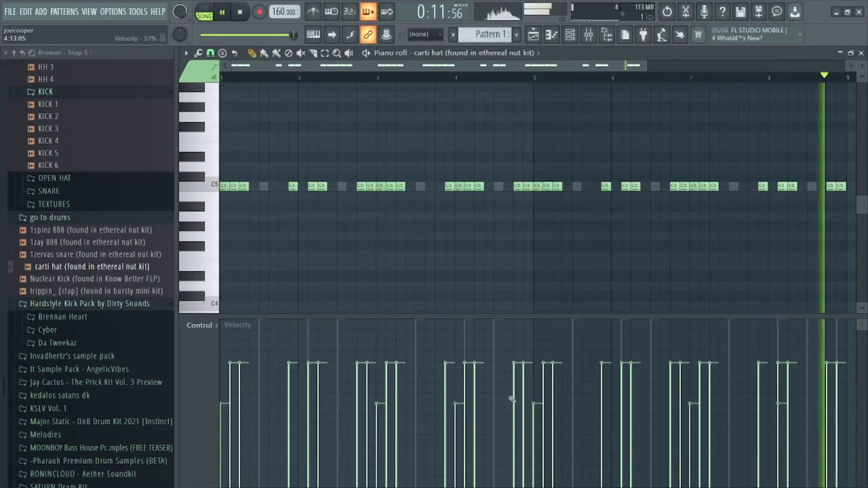
Step: Delete the soft C5 hi-hat at the start of bar 4, and remove and re-add the one at the start of bar 7
right_click(458, 186)
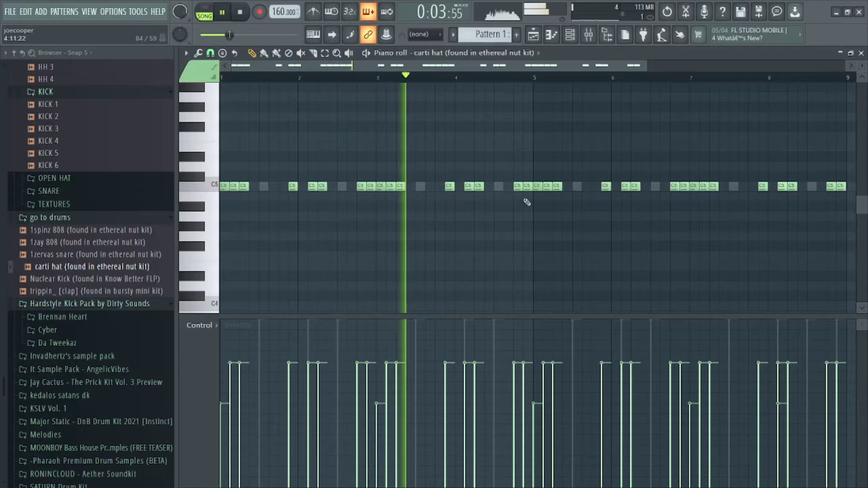
right_click(694, 186)
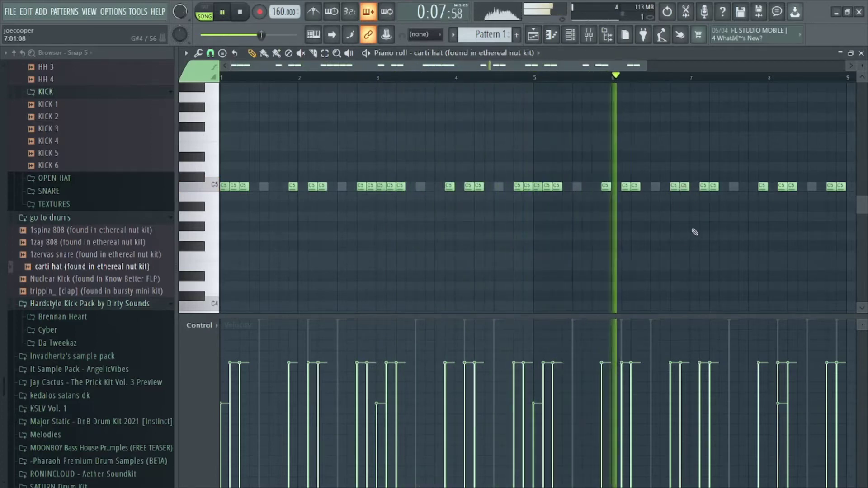
left_click(693, 186)
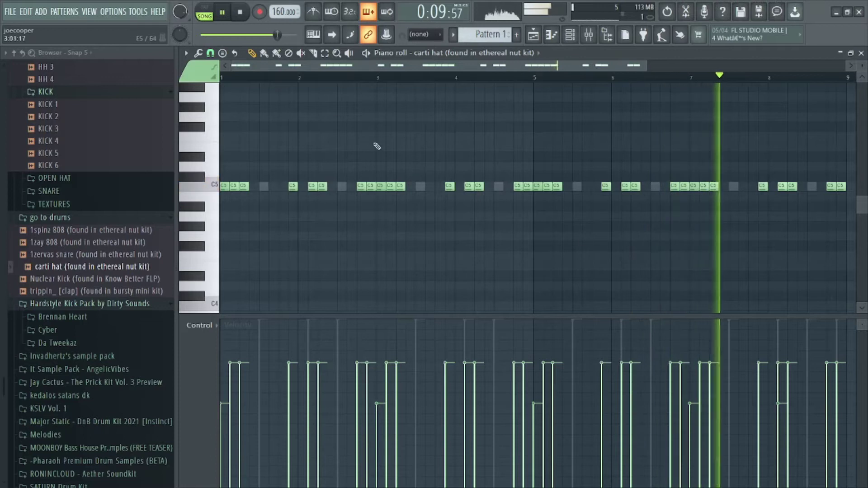
Step: Add a C4 hi-hat on step 7 of bar 1 and lower its velocity slightly below the soft C5 hats
scroll(291, 83, "up", 3)
scroll(315, 192, "down", 4)
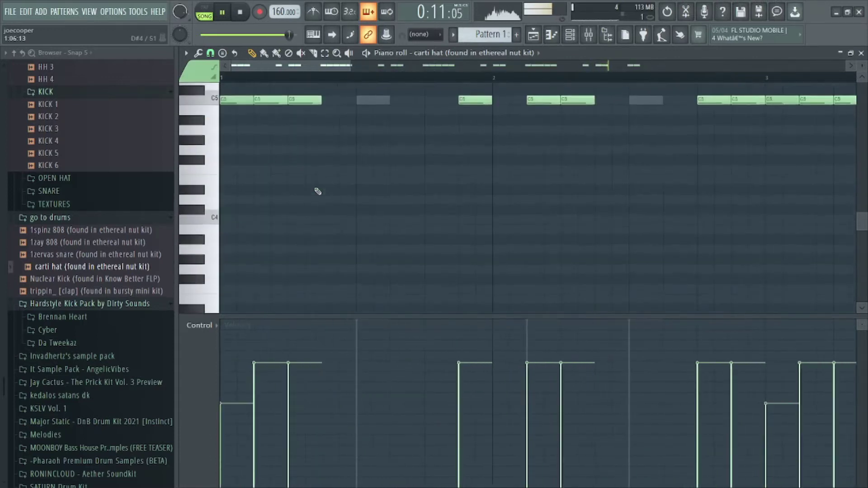
left_click(363, 237)
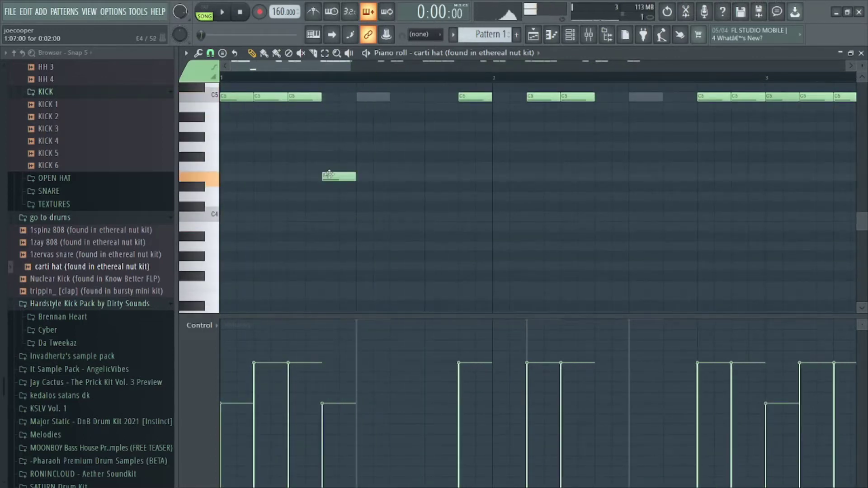
key("space")
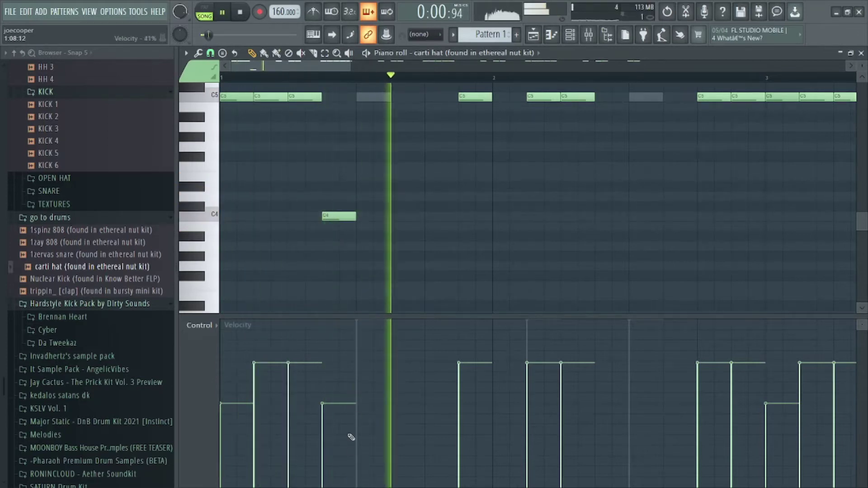
left_click(337, 423)
left_click(337, 423)
key("space")
key("space")
Step: Add matching soft C4 hi-hats on step 7 of bars 3, 5 and 7
scroll(387, 77, "down", 5)
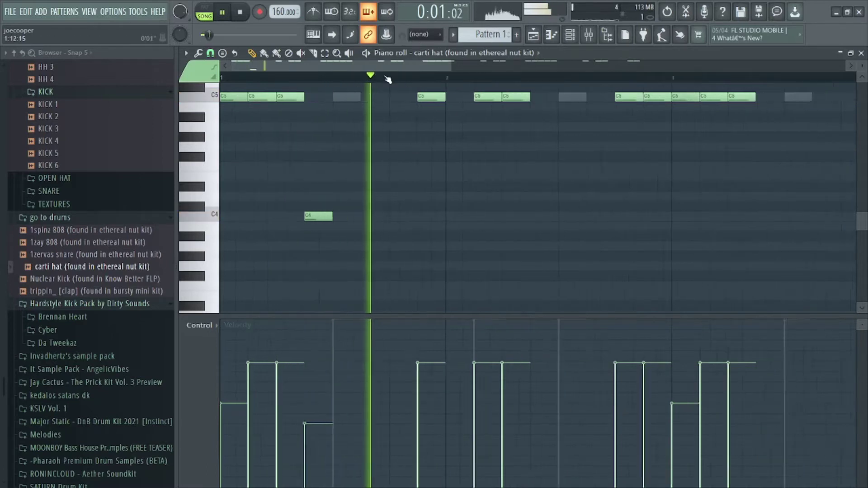
left_click(413, 217)
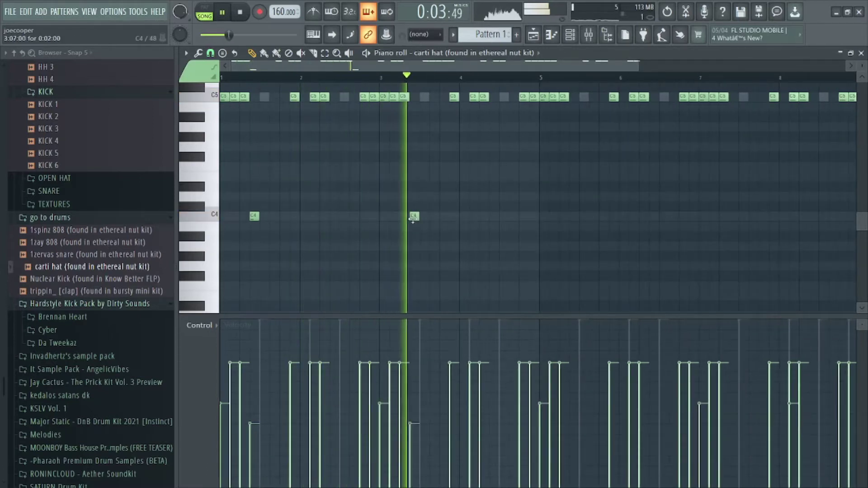
left_click(575, 217)
left_click(732, 217)
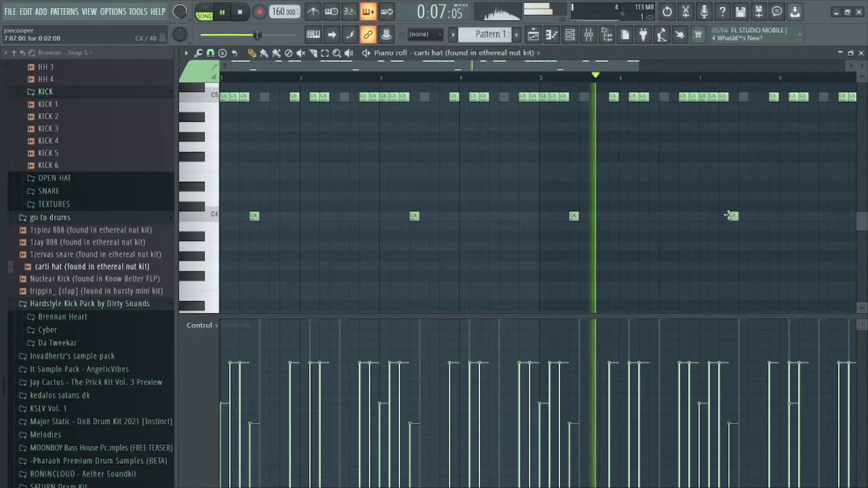
Step: Add a soft E4 hi-hat on step 11 of bar 4
scroll(296, 77, "up", 5)
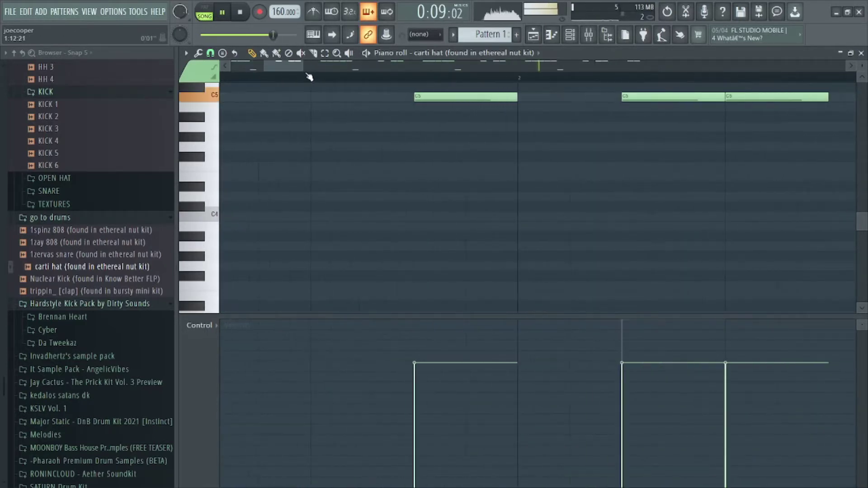
scroll(311, 76, "down", 4)
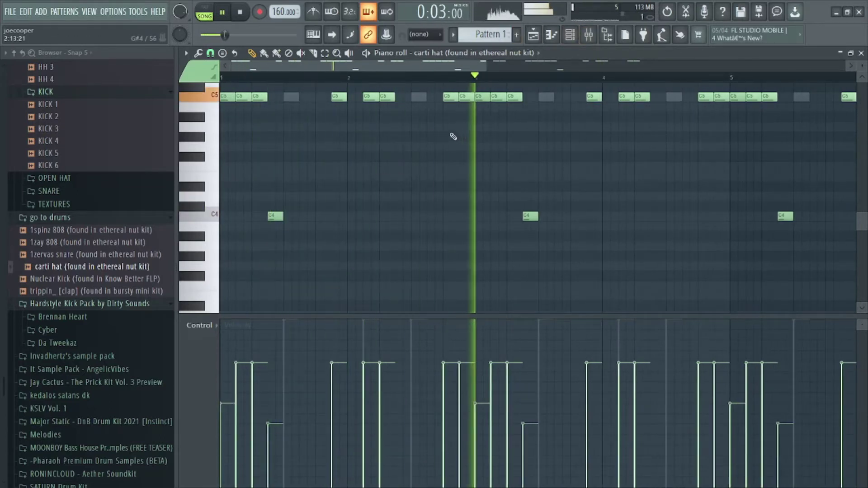
left_click(684, 177)
Step: Chop the E4 hi-hat in bar 4 into four short notes and copy the roll to the same position in bar 8
left_click_drag(691, 176, 674, 206)
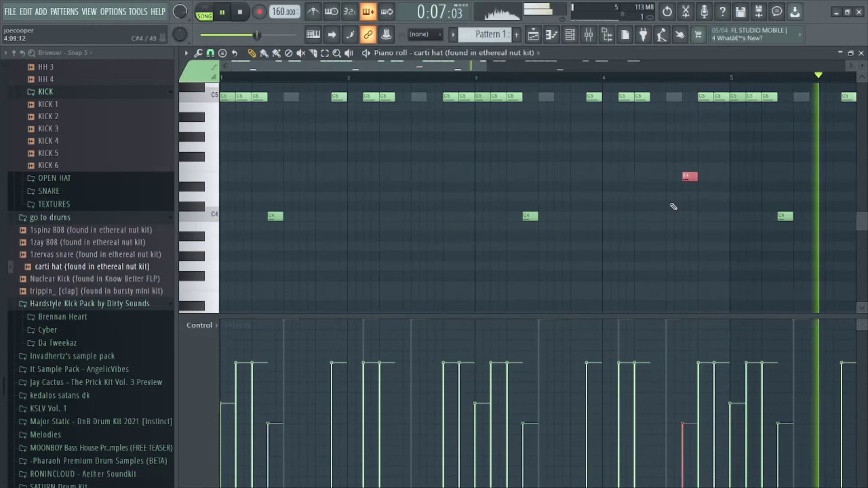
key("space")
key("alt+u")
left_click_drag(378, 229, 377, 221)
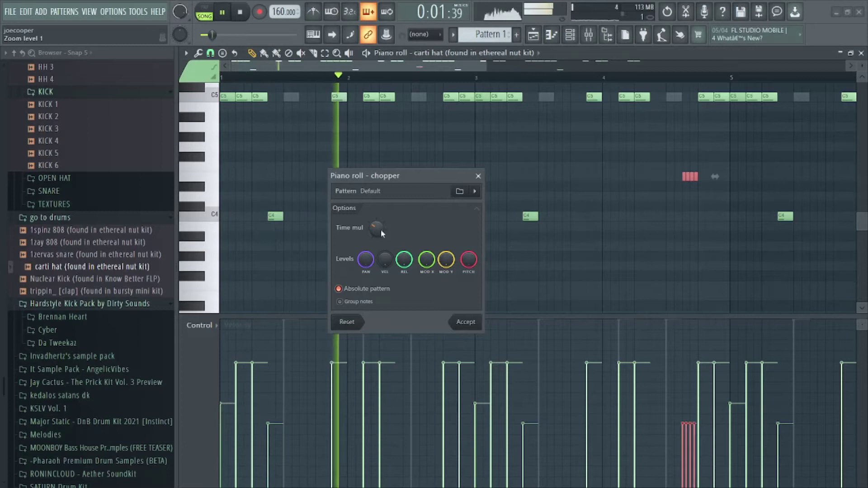
left_click(468, 322)
scroll(499, 68, "down", 3)
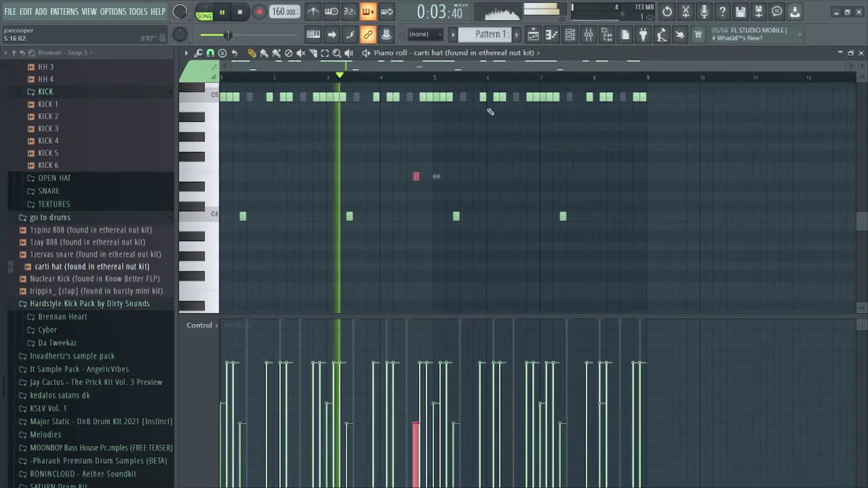
left_click_drag(414, 176, 627, 177)
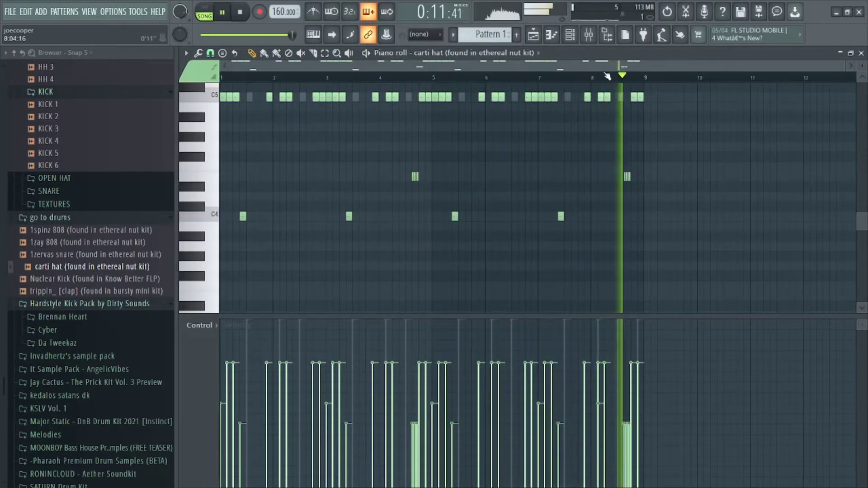
Step: Add two short A#4 hi-hats on steps 11 and 12 of bar 2 and lower their velocities well below the other hats
scroll(604, 72, "up", 1)
scroll(331, 71, "up", 2)
left_click_drag(348, 68, 312, 68)
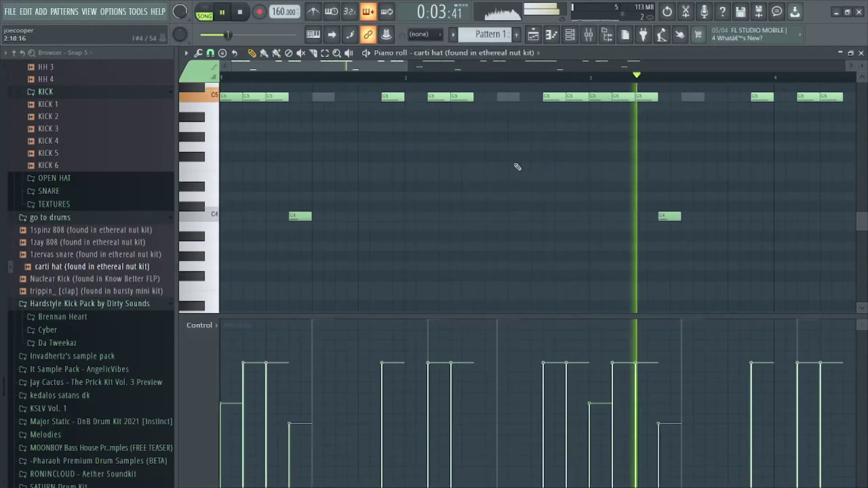
left_click(534, 117)
key("space")
left_click(521, 463)
left_click(531, 462)
Step: Copy the two short A#4 hi-hats to steps 11 and 12 of bar 6 and clear the selection
scroll(523, 79, "down", 1)
scroll(523, 78, "down", 2)
left_click_drag(334, 115, 606, 116, "shift")
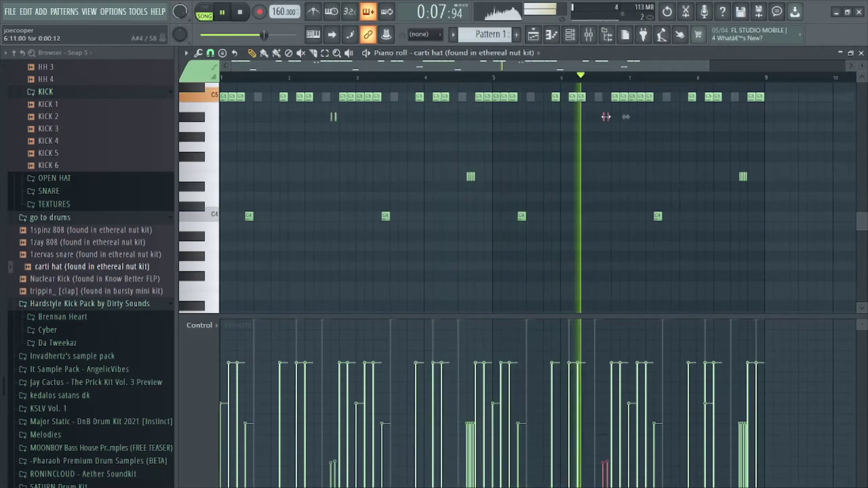
left_click(658, 143, "ctrl")
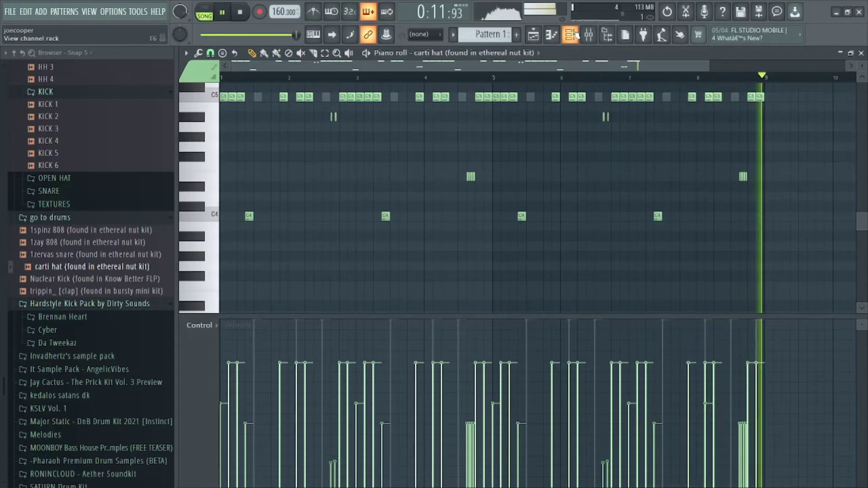
Step: Add short C5 notes for the ysl rimshot on steps 11 and 15 of bar 2 and step 3 of bar 3
scroll(465, 171, "up", 3)
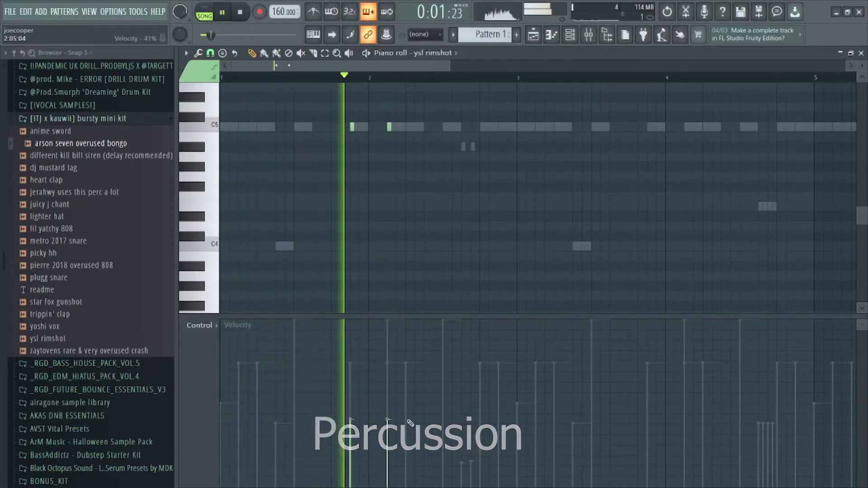
left_click(500, 127)
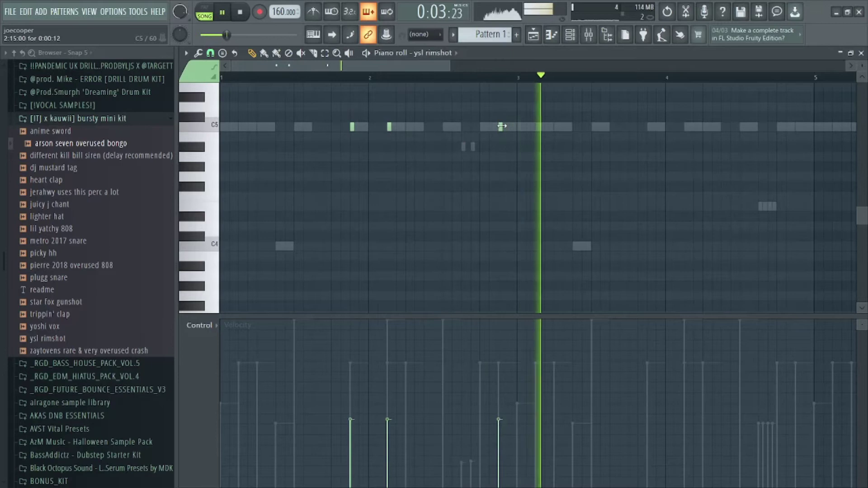
left_click(537, 127)
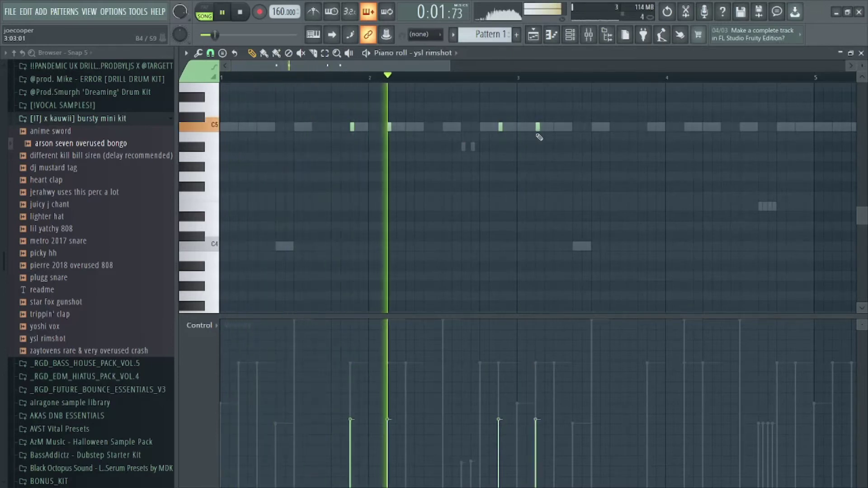
left_click(462, 126)
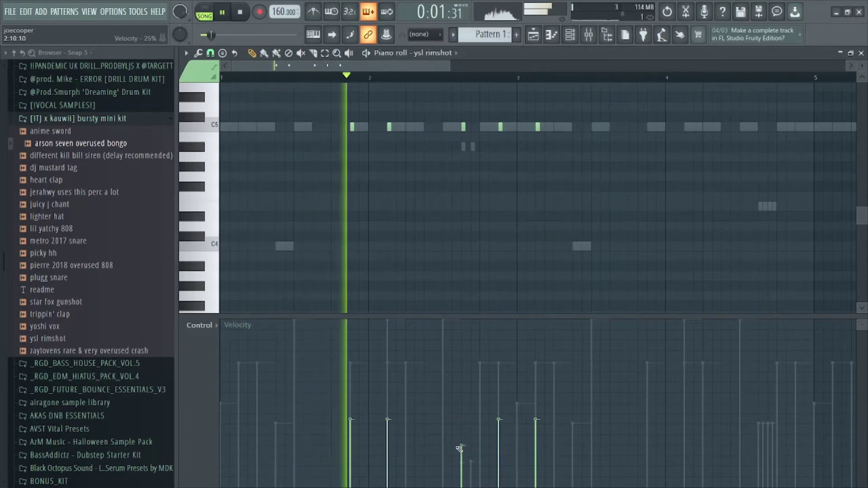
Step: Vary the rimshot velocities, making step 15 of bar 2 the softest and step 3 of bar 2 the loudest
left_click(499, 469)
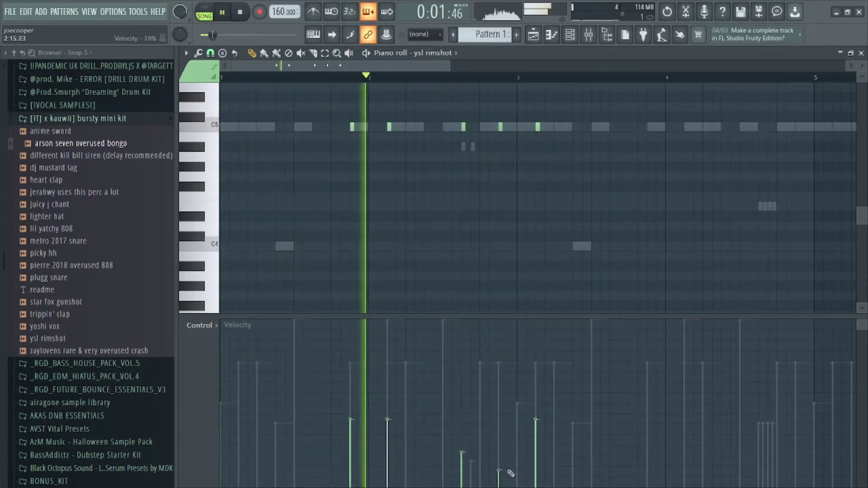
key("space")
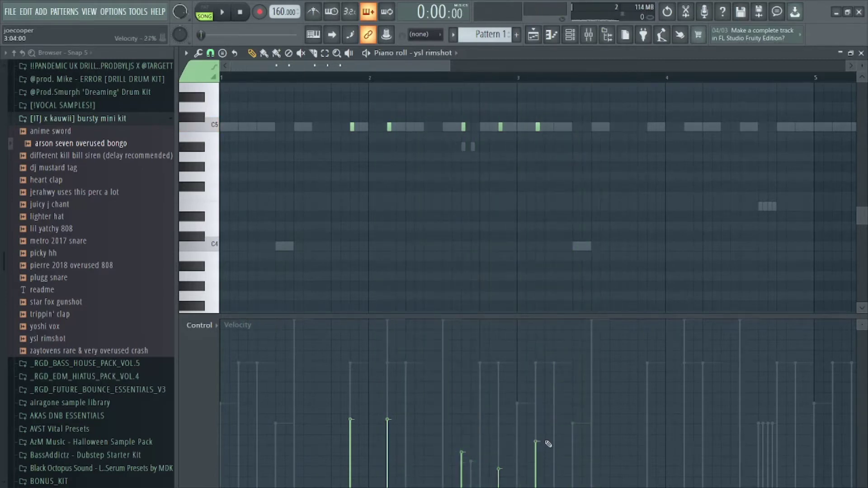
scroll(501, 90, "down", 3)
scroll(457, 202, "down", 1)
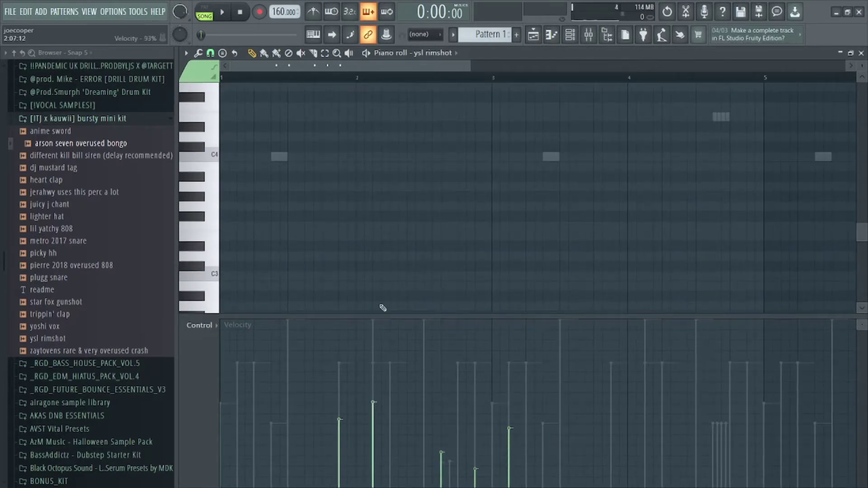
Step: Add a soft C5 rimshot on step 3 of bar 1 and delete the rimshot on step 3 of bar 3
scroll(363, 249, "up", 3)
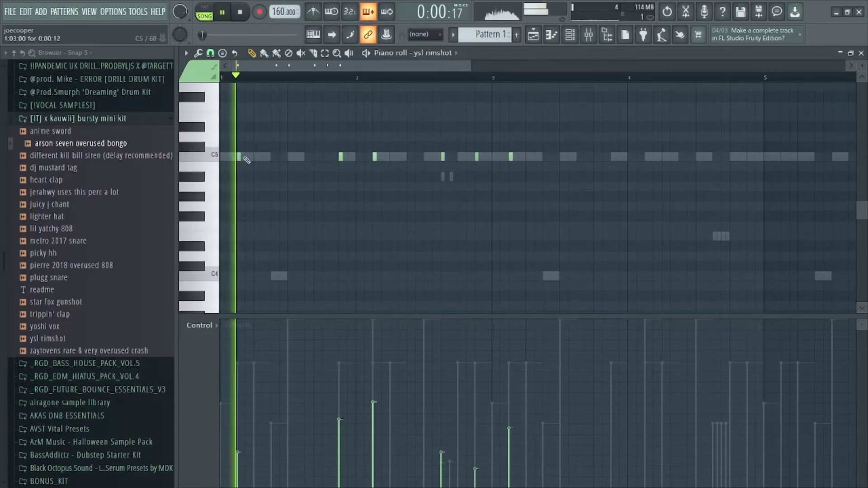
scroll(301, 63, "down", 4)
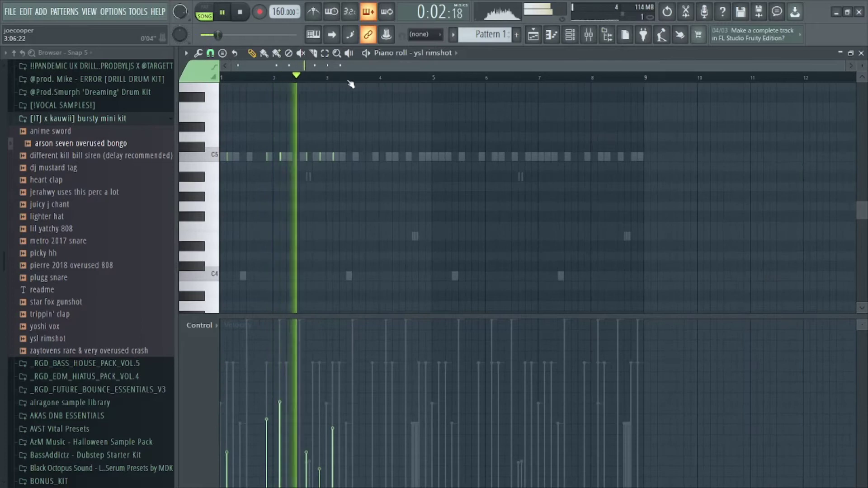
key("space")
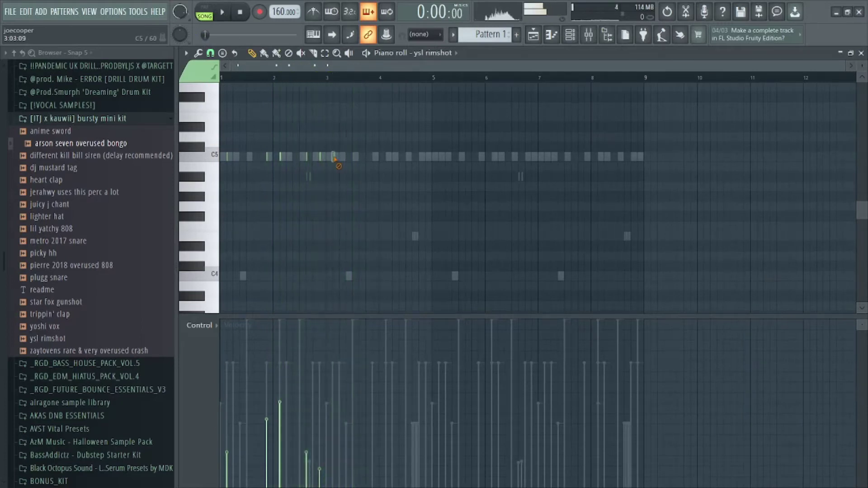
Step: Duplicate the rimshots of bars 1 and 2 until they fill eight bars, and slightly soften the louder hits
left_click_drag(326, 80, 2, 83)
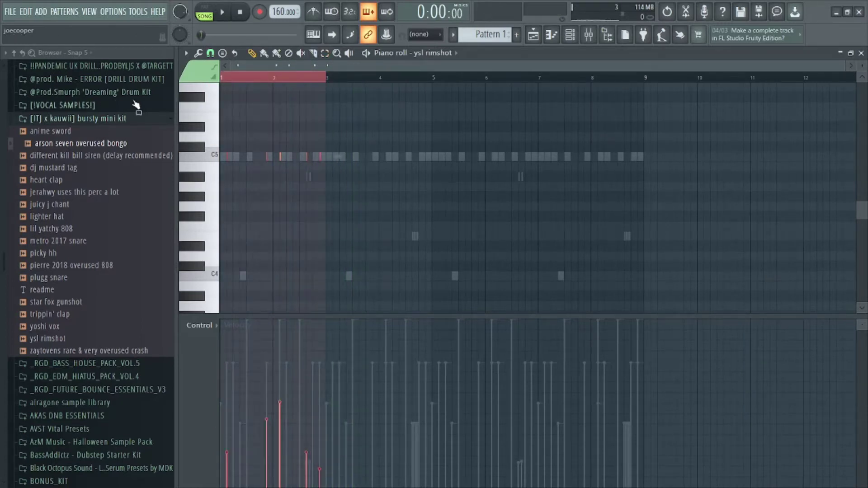
key("ctrl+b")
key("ctrl+b")
key("ctrl+b")
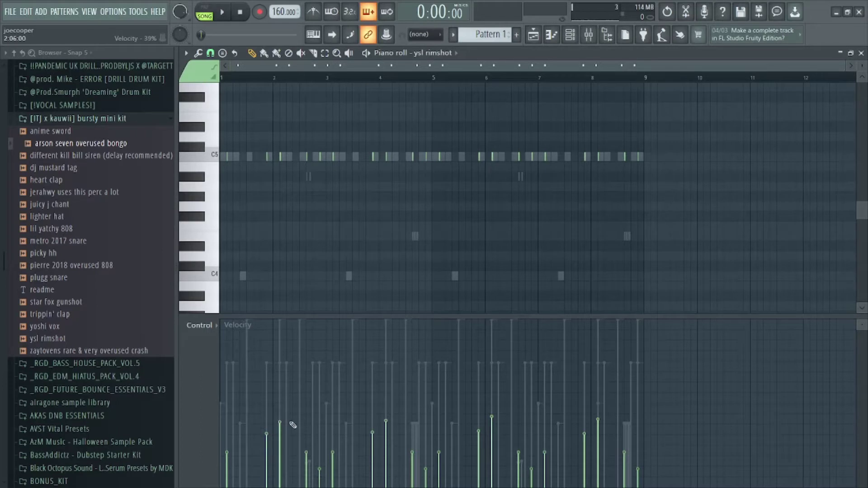
scroll(290, 149, "down", 3)
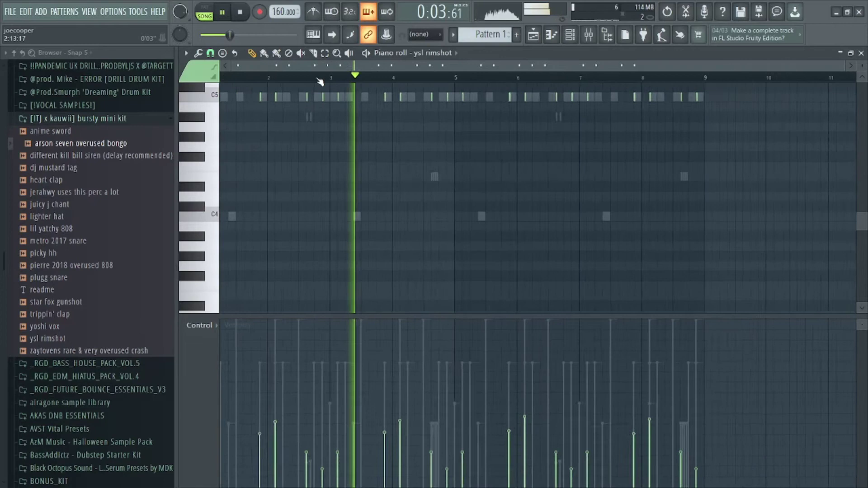
scroll(361, 173, "up", 1)
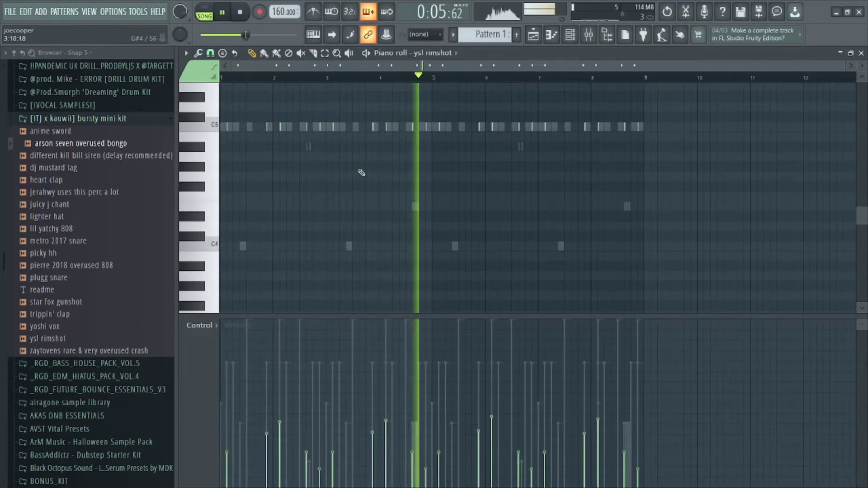
scroll(467, 178, "up", 2)
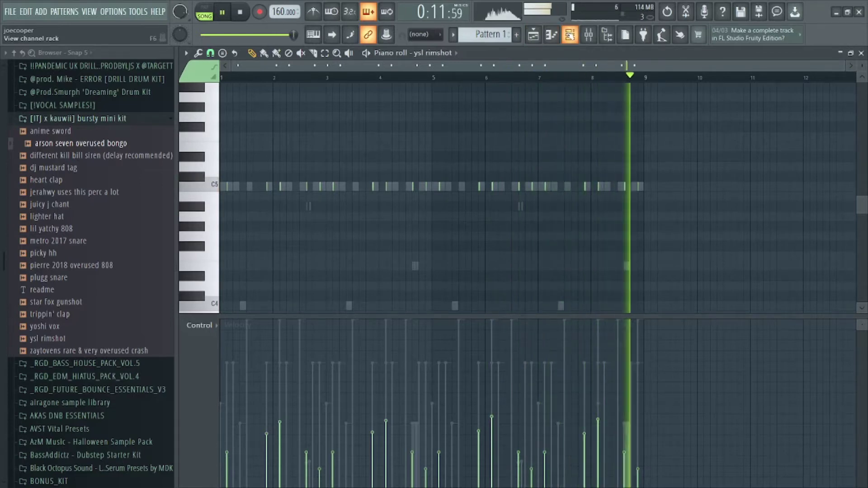
Step: Add a softened C5 note for the jerahwy percussion on step 13 of bar 2, lengthened to about four and a half steps
left_click(569, 35)
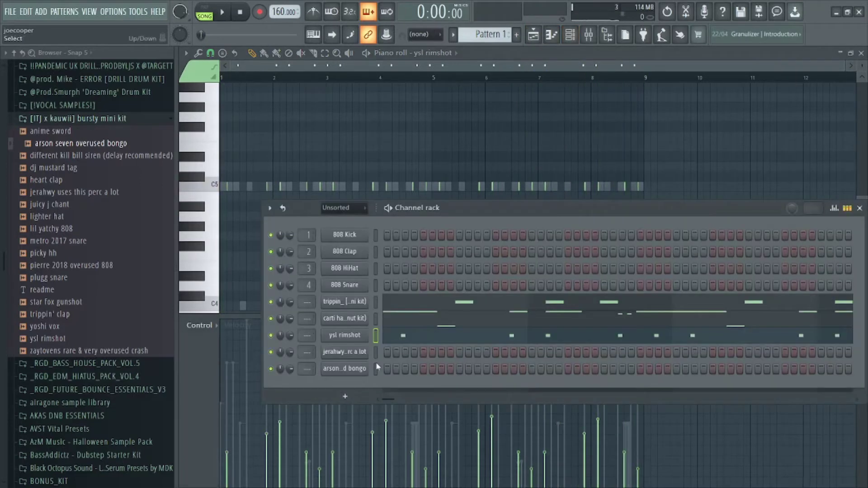
left_click(551, 35)
scroll(253, 73, "up", 4)
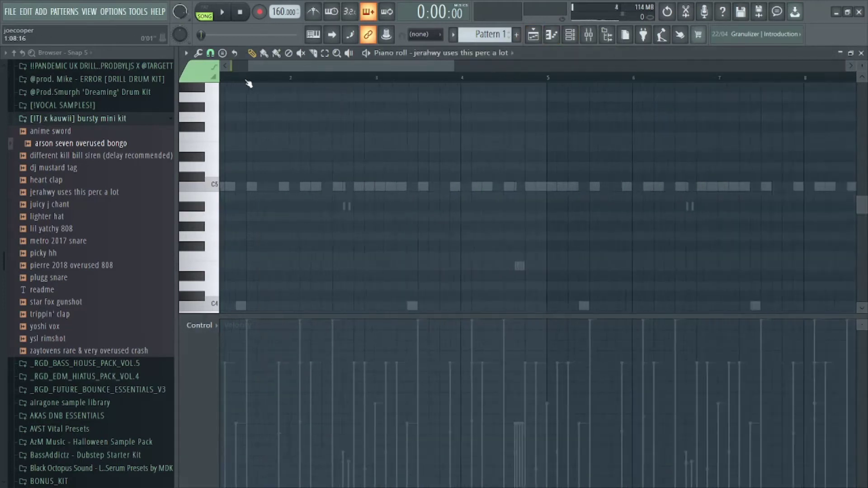
key("space")
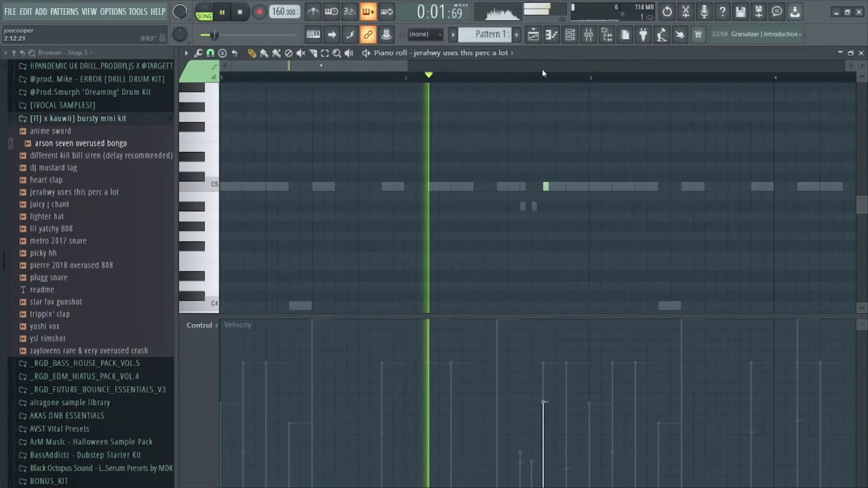
scroll(516, 79, "down", 1)
scroll(516, 80, "down", 3)
key("space")
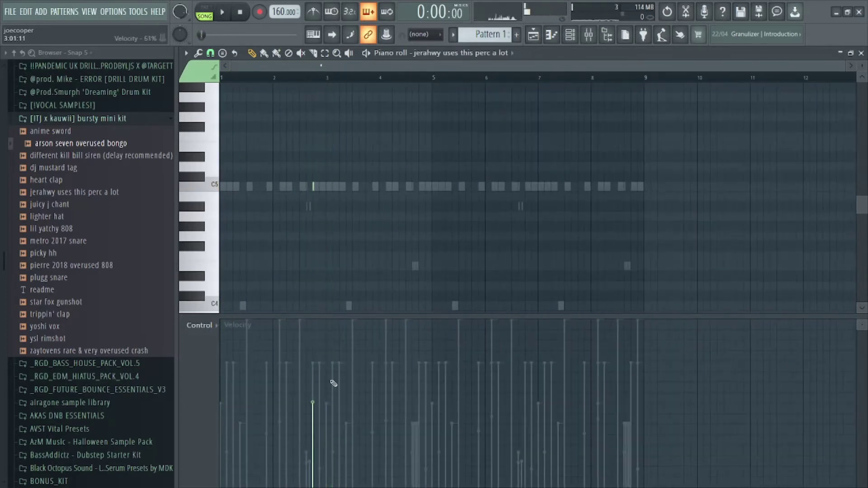
left_click(316, 186)
key("space")
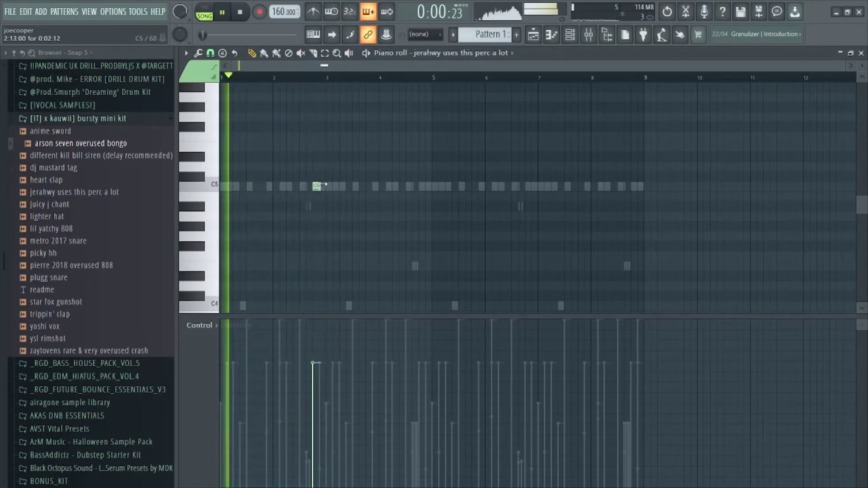
left_click(313, 444)
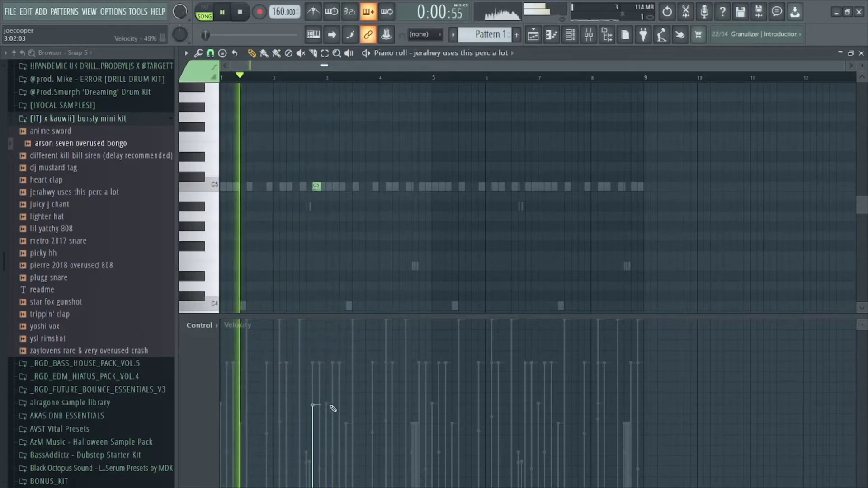
left_click_drag(318, 186, 326, 185)
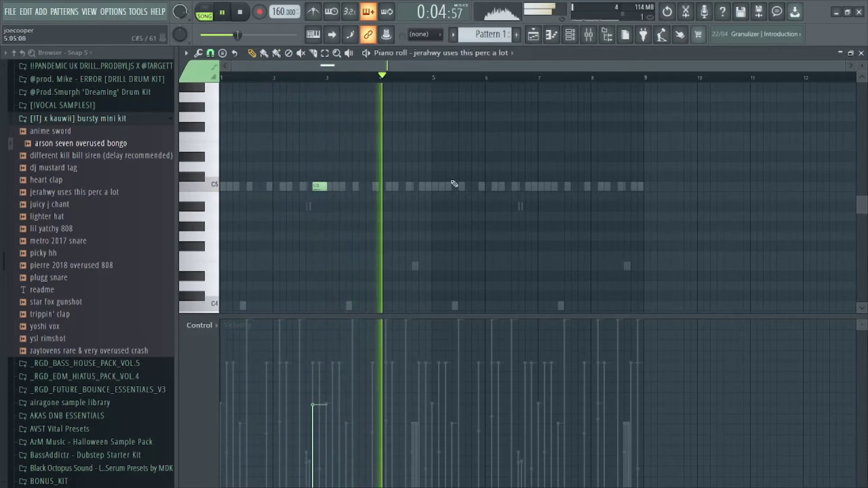
Step: Add a matching C5 percussion note on step 13 of bar 6 and raise the velocity of both notes
left_click(531, 186)
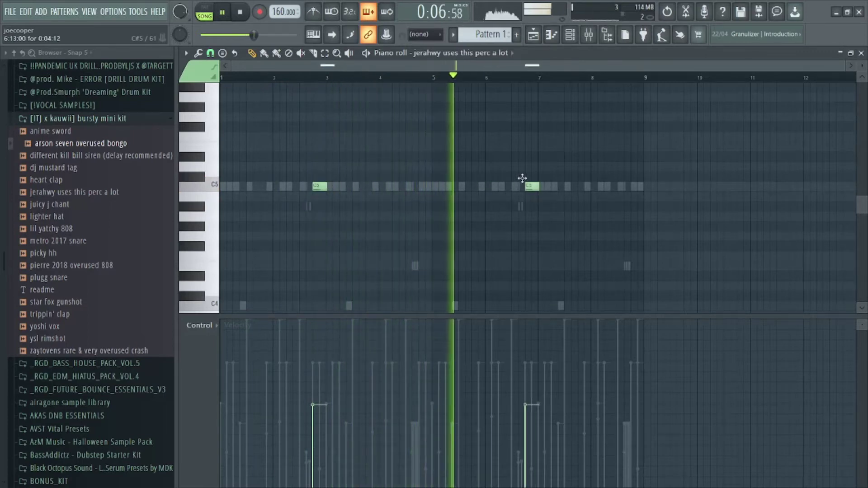
left_click(535, 375)
left_click_drag(316, 388, 323, 376)
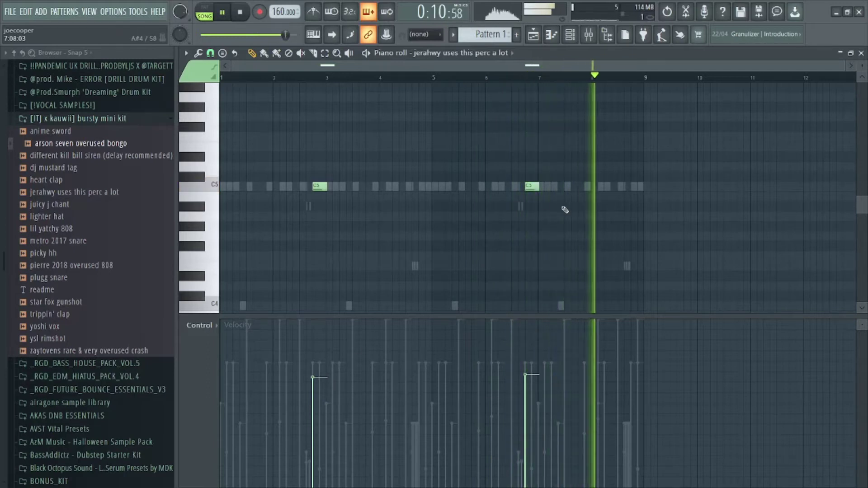
Step: Transpose both jerahwy percussion notes up to G5 and audition them from late in bar 2
key("Up")
key("Up")
key("Up")
key("Up")
left_click(308, 78)
key("Up")
key("space")
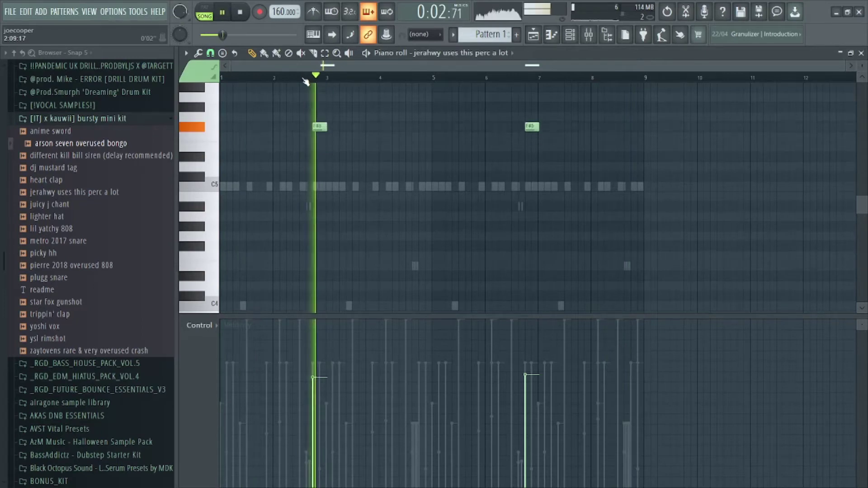
left_click(307, 78)
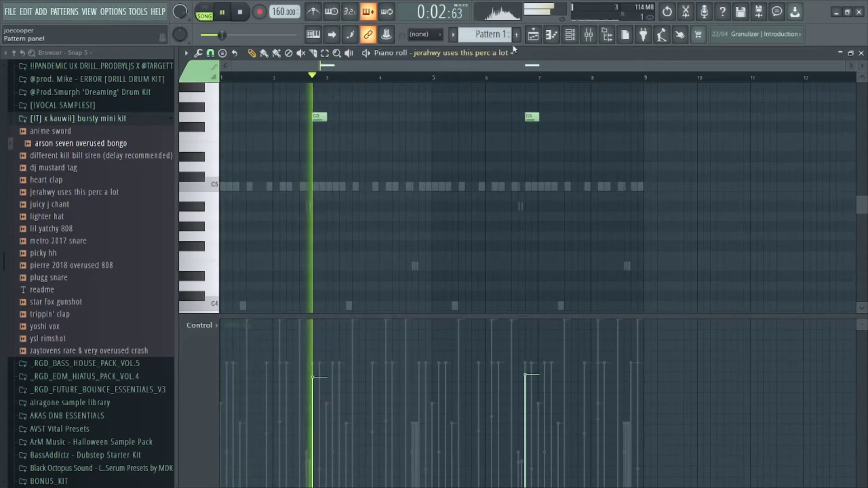
Step: Route the jerahwy percussion channel to mixer insert 1
left_click(588, 34)
left_click(588, 34)
right_click(247, 167)
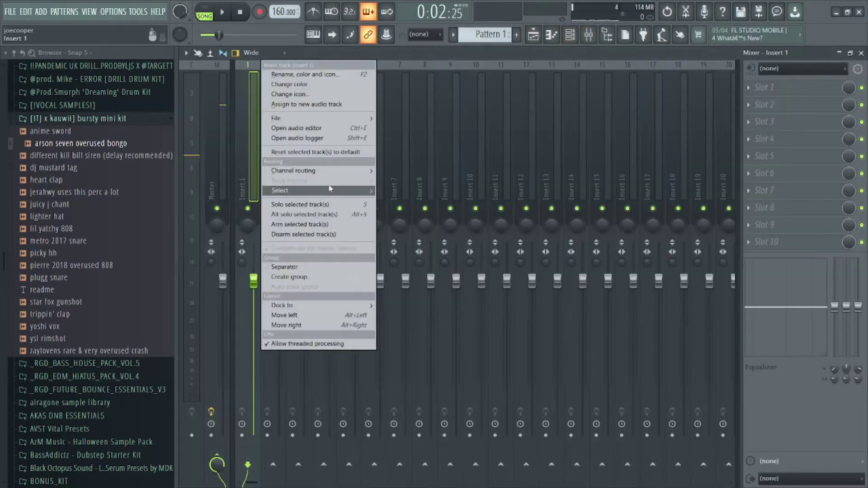
left_click(406, 171)
Step: Load Fruity Parametric EQ 2 on insert 1, cutting the percussion's lows steeply and boosting its highs
left_click(766, 88)
left_click(555, 112)
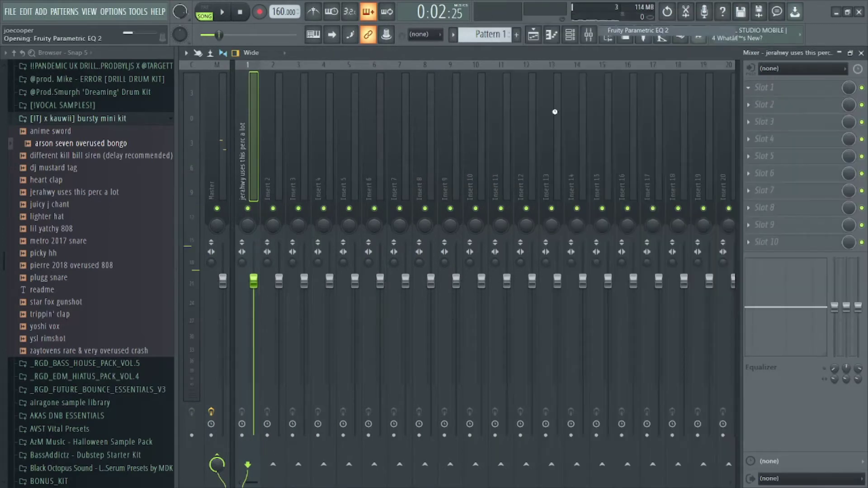
key("space")
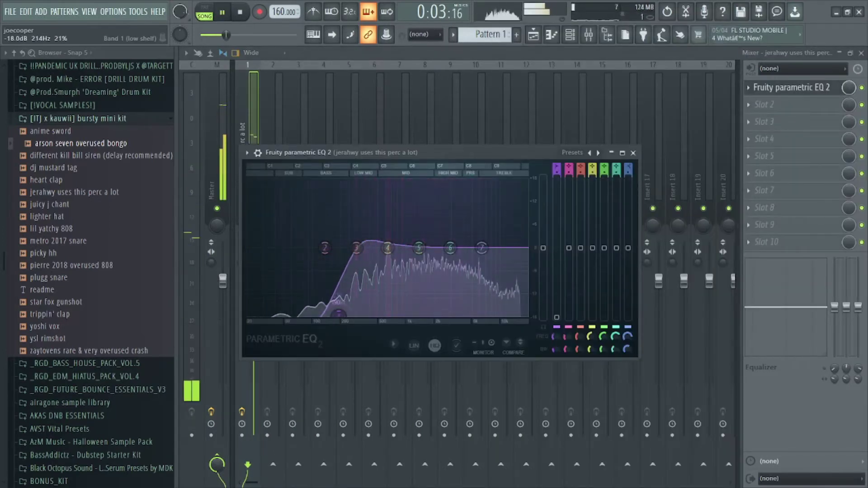
left_click_drag(482, 254, 451, 217)
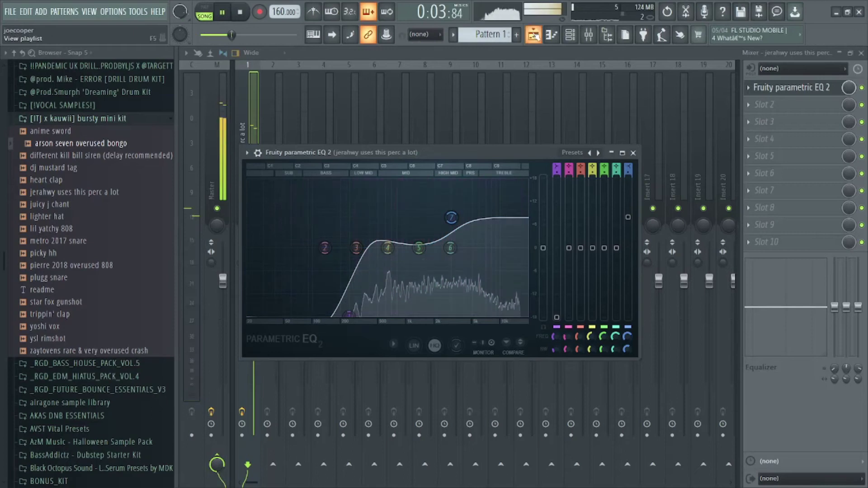
Step: Lower the velocity of the two G5 percussion notes to about 50%
left_click(552, 36)
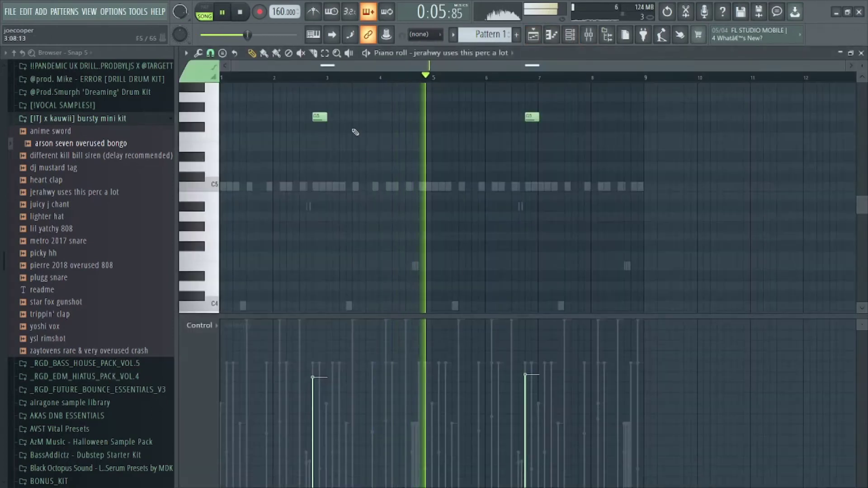
left_click_drag(524, 400, 328, 409)
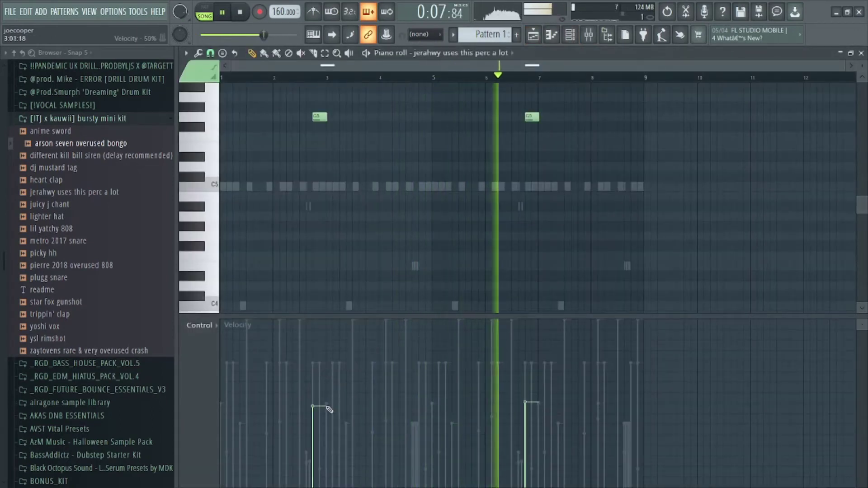
Step: Add short C5 notes for the arson seven bongo on steps 13 and 15 of bar 4 and duplicate them into bar 8
left_click(571, 38)
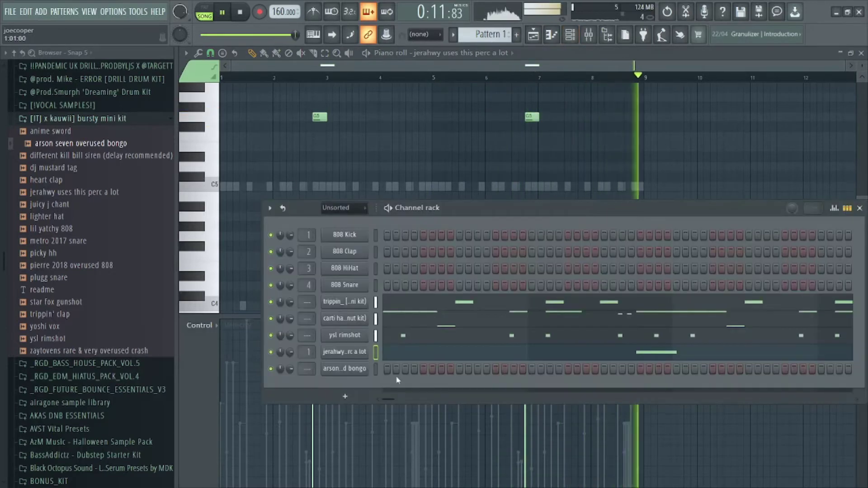
left_click(375, 369)
left_click(551, 35)
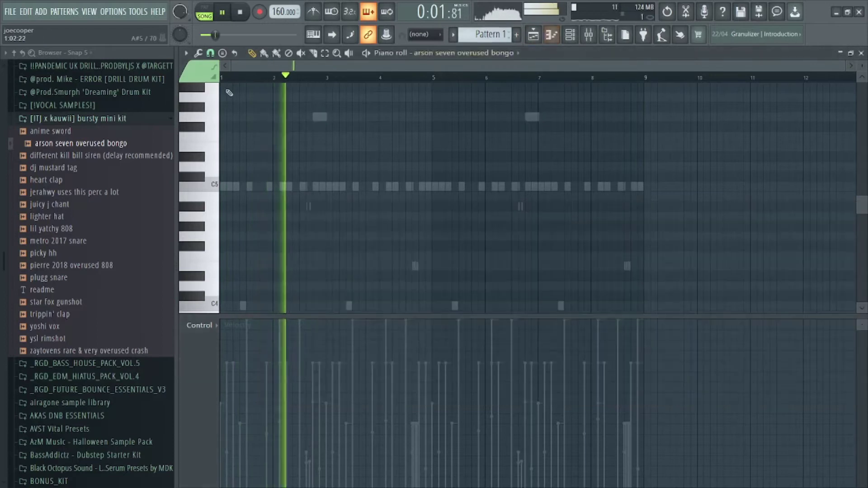
scroll(274, 79, "up", 1)
scroll(316, 91, "up", 4)
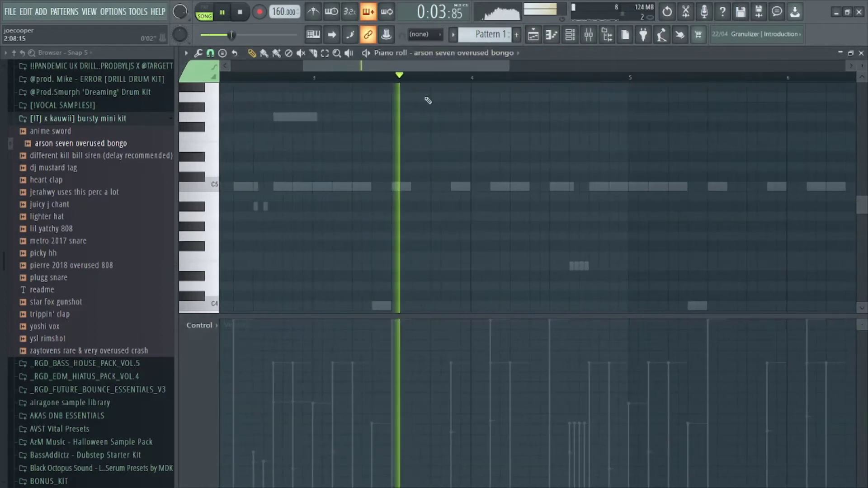
left_click(595, 183)
left_click_drag(631, 185, 613, 186)
double_click(510, 63)
left_click_drag(465, 172, 638, 183)
key("ctrl+d")
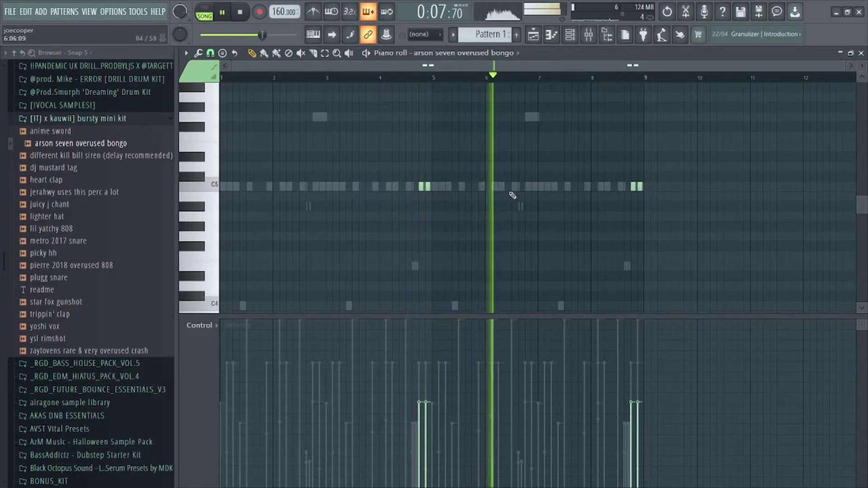
Step: Add short C5 bongo notes on step 11 of bar 6 and step 11 of bar 2
left_click(528, 185)
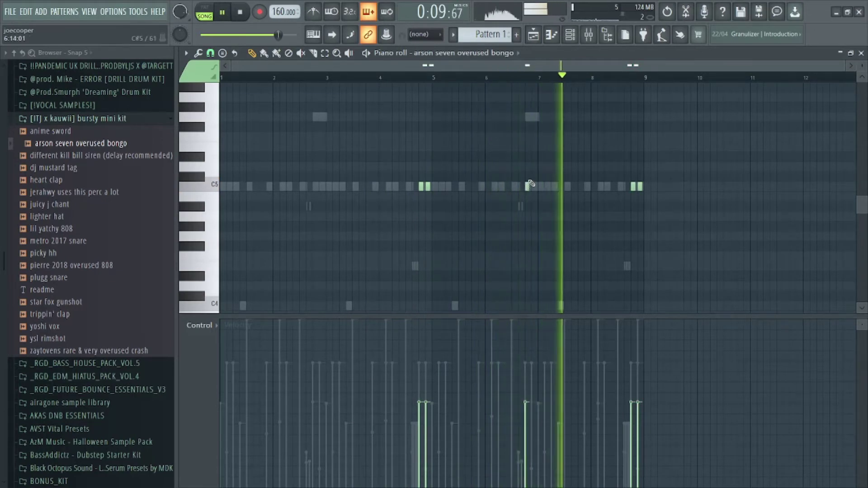
scroll(541, 79, "up", 3)
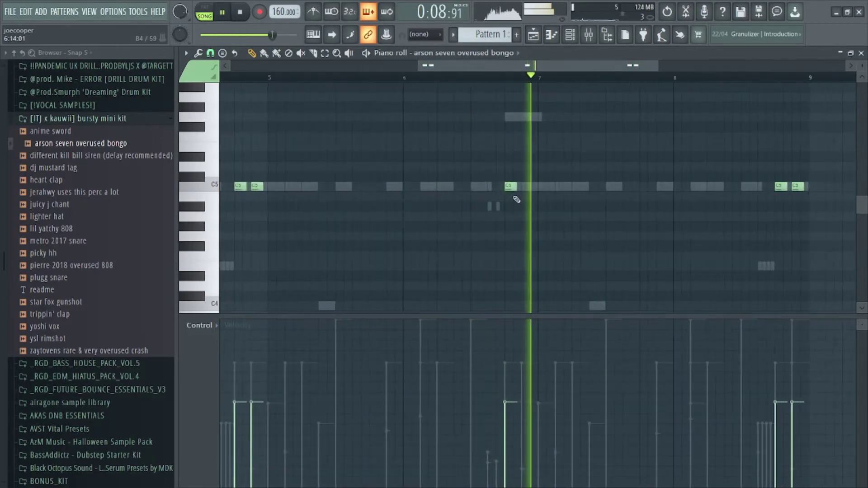
left_click_drag(492, 190, 484, 190)
key("space")
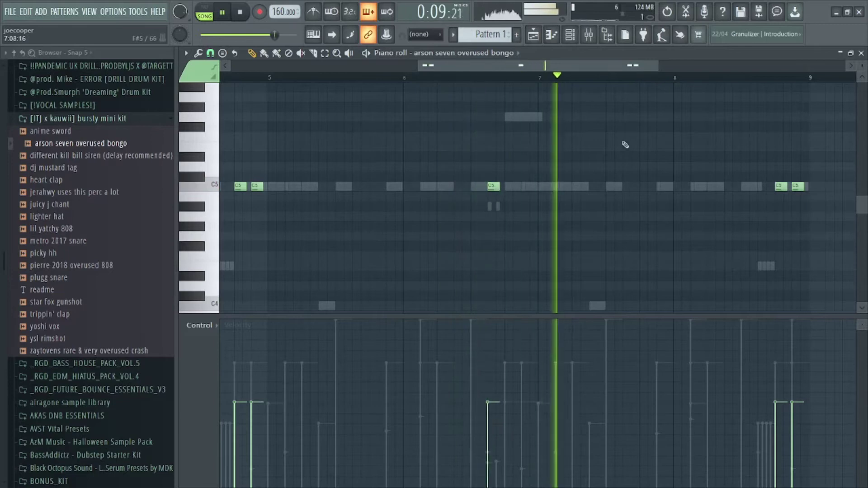
scroll(572, 72, "down", 3)
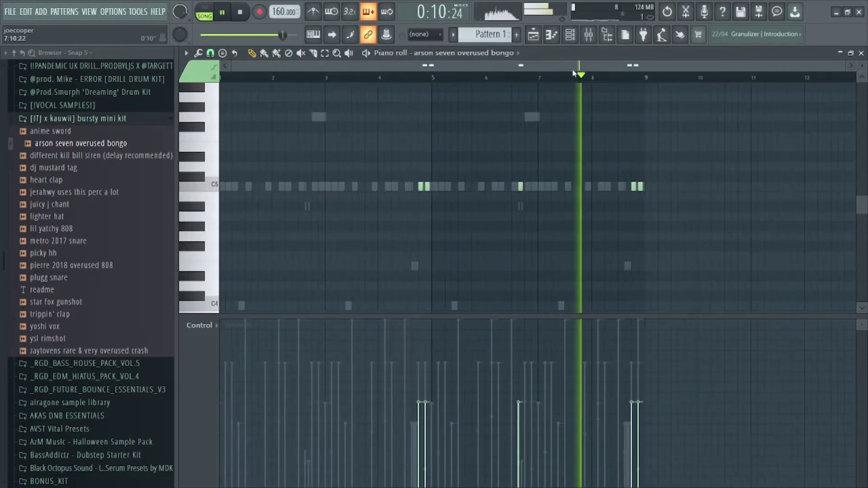
left_click(308, 187)
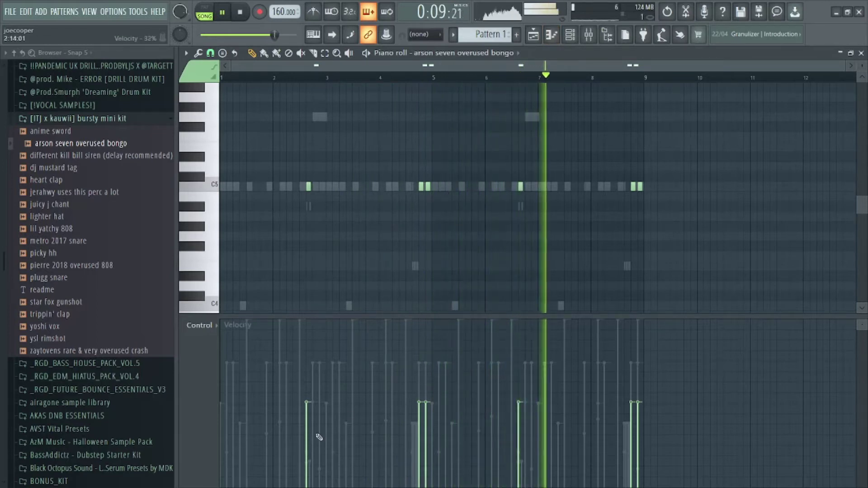
Step: Adjust the bongo velocities, making the hits in bars 2 and 6 softer than the pairs in bars 4 and 8
key("space")
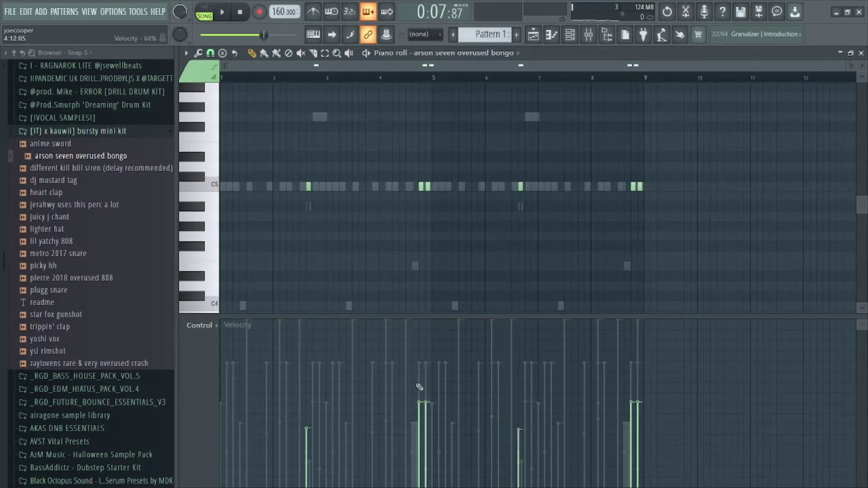
left_click_drag(630, 384, 645, 384)
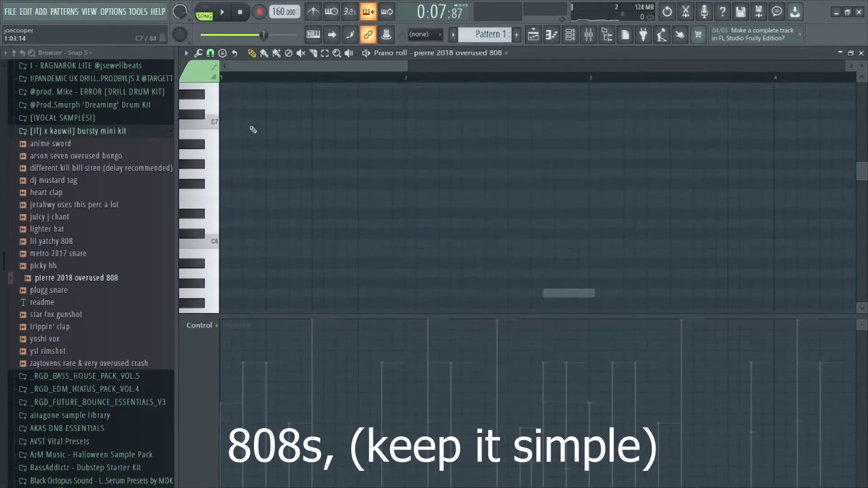
Step: Place a short pierre 2018 808 note at the start of bar 1, tune it to B6 and audition it with the loop
left_click(228, 127)
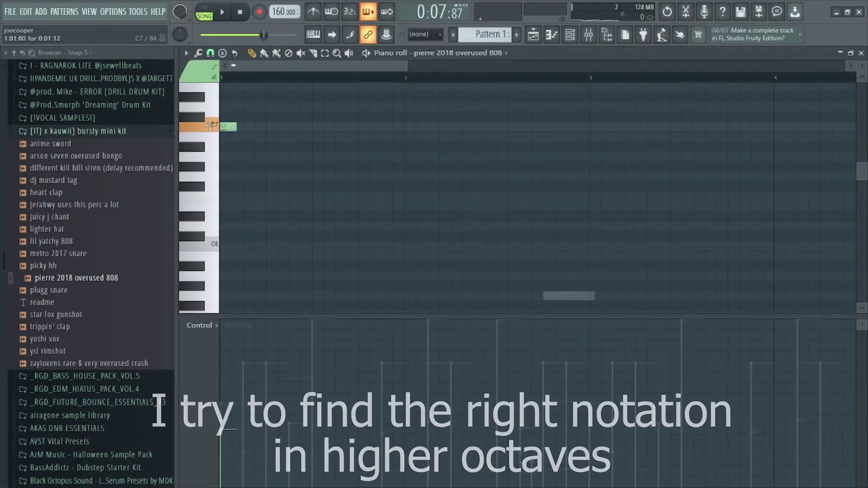
key("space")
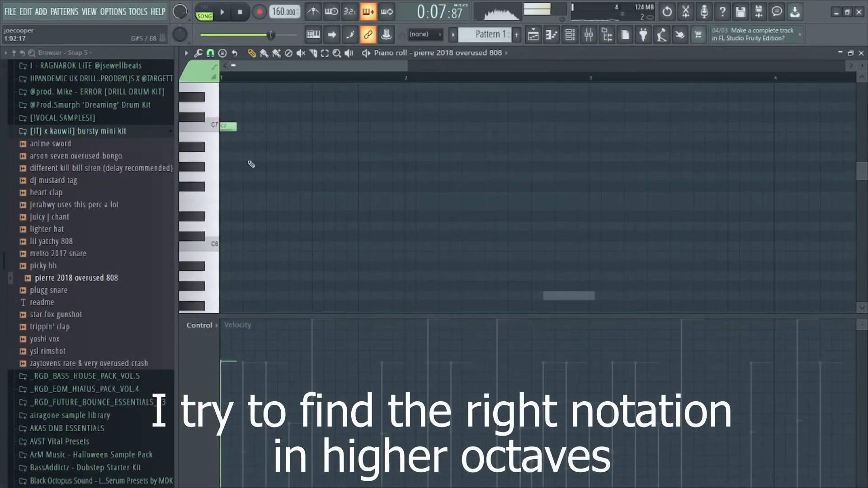
key("space")
key("space")
key("shift+Down")
key("space")
key("space")
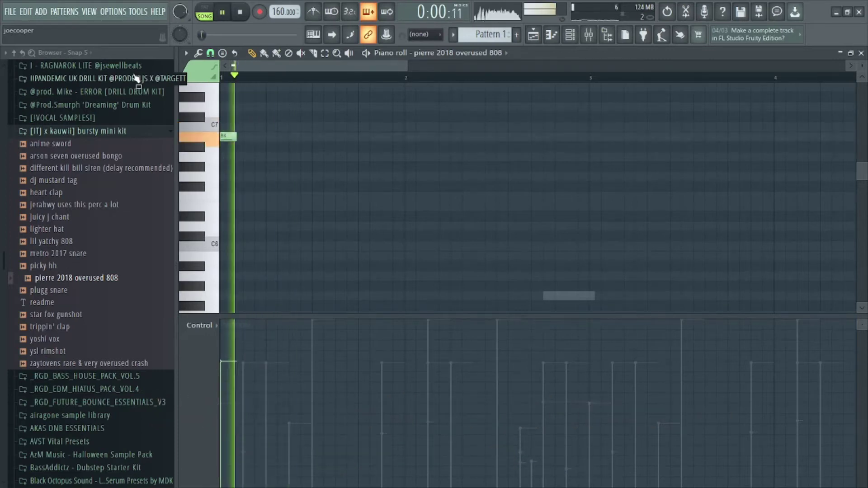
Step: Add 808 notes on steps 5 and 11 of bar 2 and transpose the line to D6, A5 and A5
left_click(455, 198)
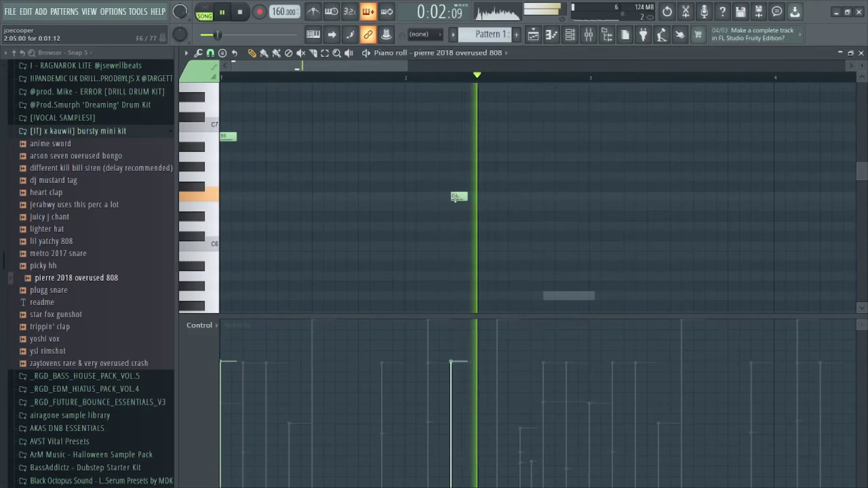
left_click_drag(455, 199, 449, 174)
key("space")
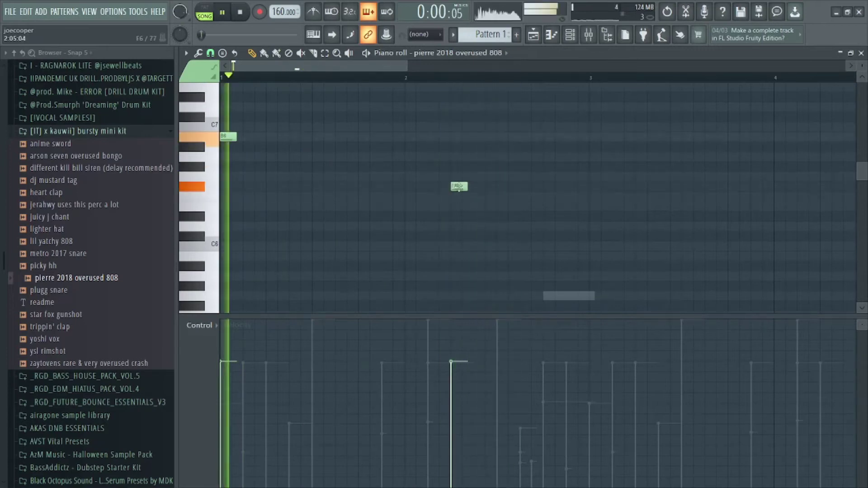
left_click(545, 187)
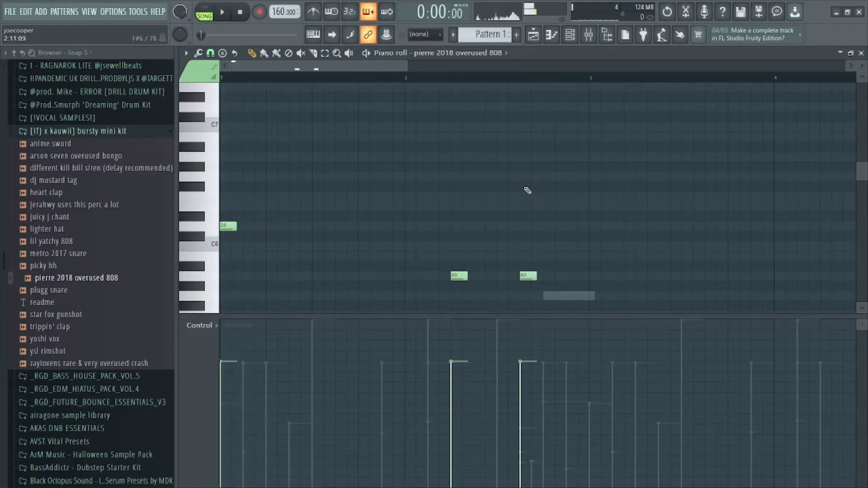
scroll(454, 134, "down", 4)
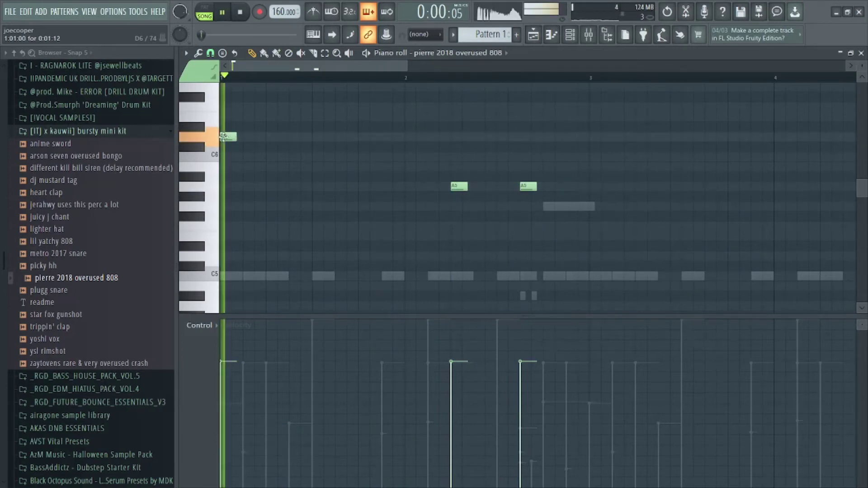
Step: Tune the 808 line to B5 for the bar 1 note and E6 for both bar 2 notes, auditioning it with the loop
key("space")
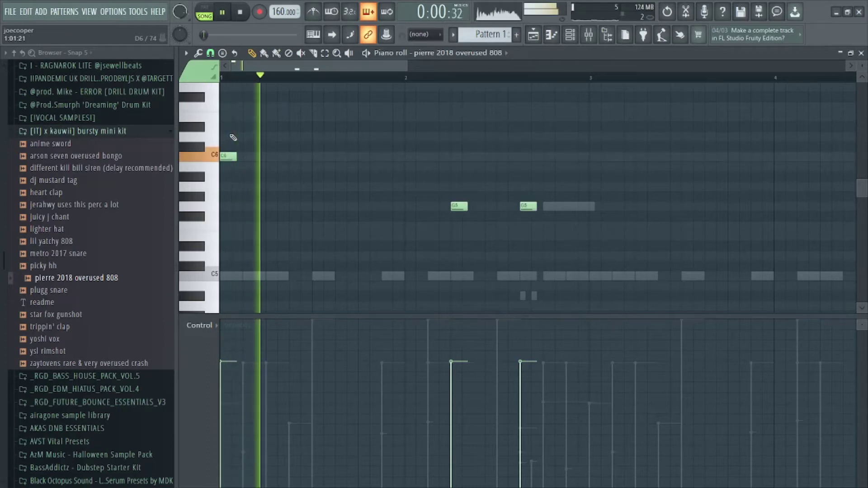
left_click_drag(550, 192, 457, 215)
key("space")
key("shift+Up")
key("shift+Up")
key("shift+Up")
key("shift+Up")
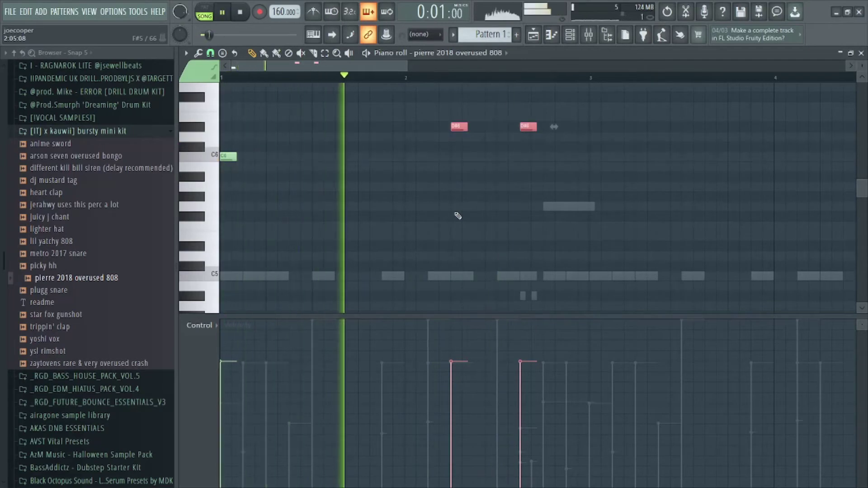
key("shift+Up")
key("space")
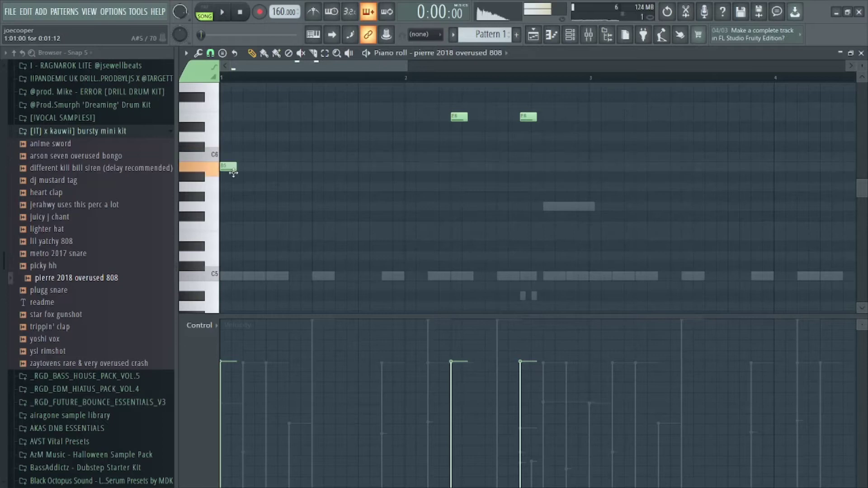
Step: Duplicate the 808 notes of bars 1 and 2 into bars 3 and 4
scroll(378, 85, "down", 4)
left_click_drag(376, 93, 220, 199)
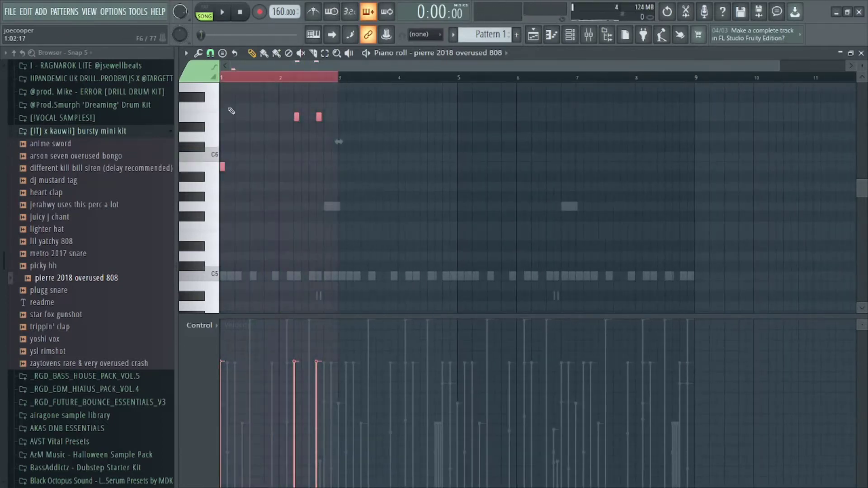
key("ctrl+b")
Step: Transpose all the 808 notes up one octave during playback
key("space")
key("ctrl+a")
key("ctrl+Up")
scroll(486, 130, "up", 3)
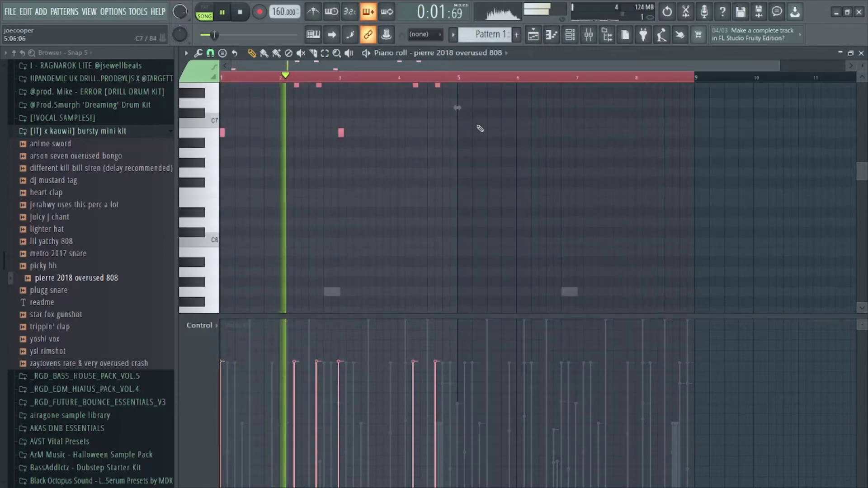
scroll(480, 128, "up", 3)
key("ctrl+d")
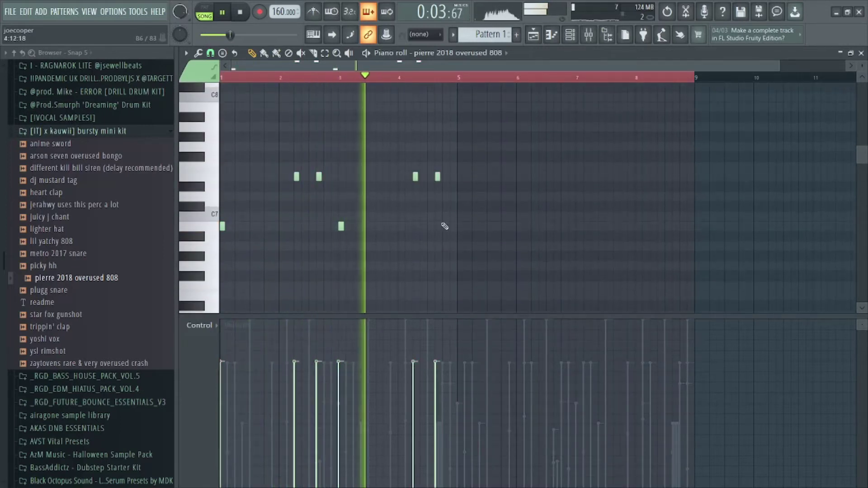
Step: Add a short G7 808 note on step 13 of bar 4
scroll(437, 158, "up", 3)
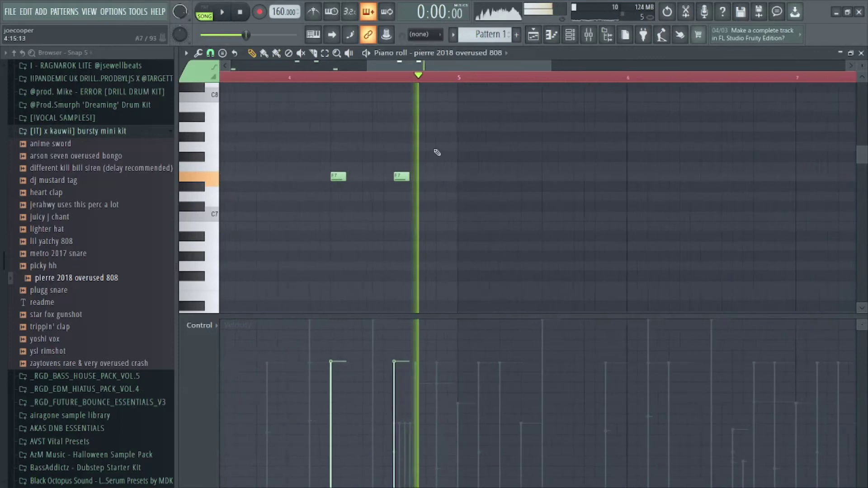
key("space")
scroll(432, 126, "up", 1)
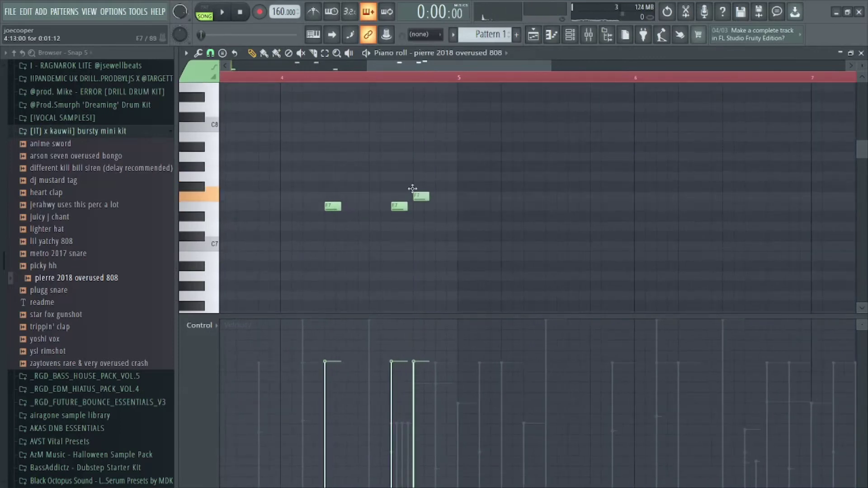
Step: Duplicate the 808 notes of bars 1 to 4 into bars 5 to 8
scroll(420, 81, "down", 3)
left_click_drag(641, 77, 433, 86)
key("ctrl+b")
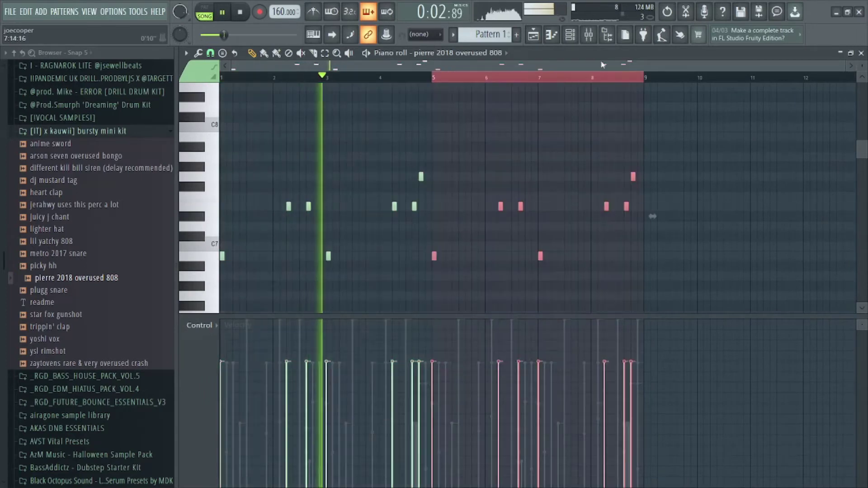
scroll(603, 78, "up", 2)
key("ctrl+d")
Step: In bar 8, raise the step 11 808 note to E8, add an E7 note on step 13 and move the G7 note to step 15
scroll(668, 80, "up", 1)
scroll(671, 84, "up", 2)
scroll(680, 158, "up", 3)
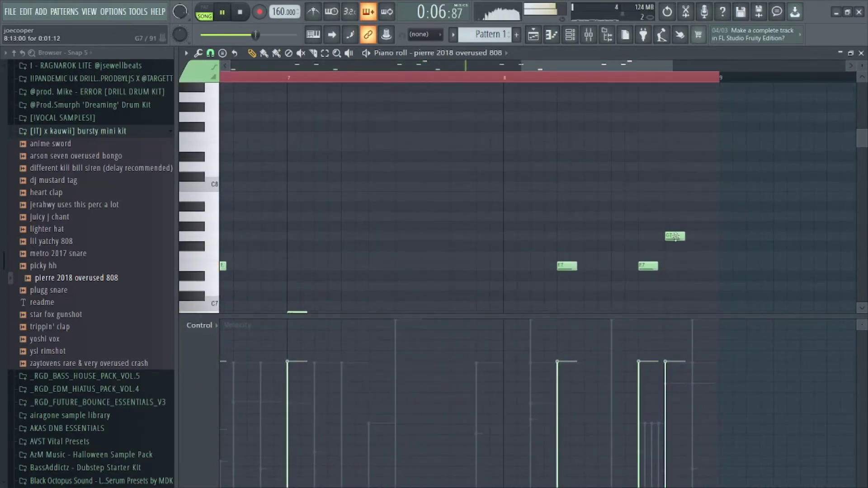
left_click_drag(642, 199, 642, 139)
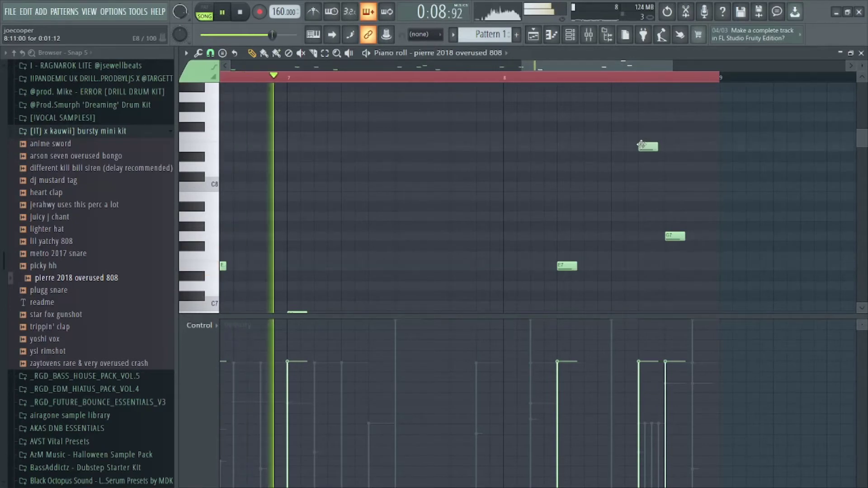
left_click(660, 265)
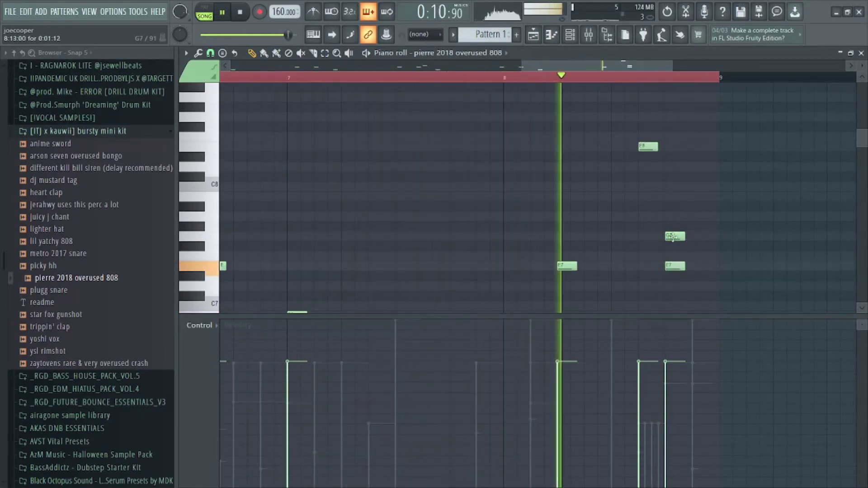
scroll(660, 79, "down", 5)
scroll(659, 79, "down", 1)
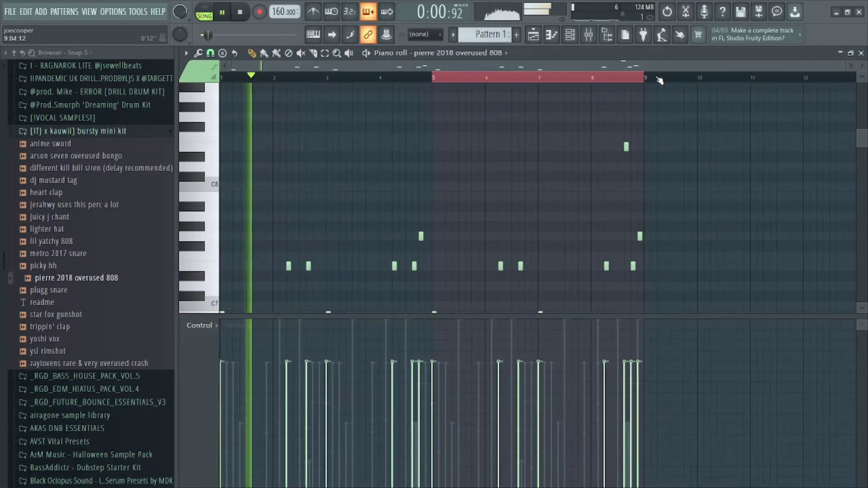
Step: Transpose the entire 808 line down two octaves
key("ctrl+a")
key("ctrl+Down")
key("ctrl+Down")
scroll(499, 199, "down", 8)
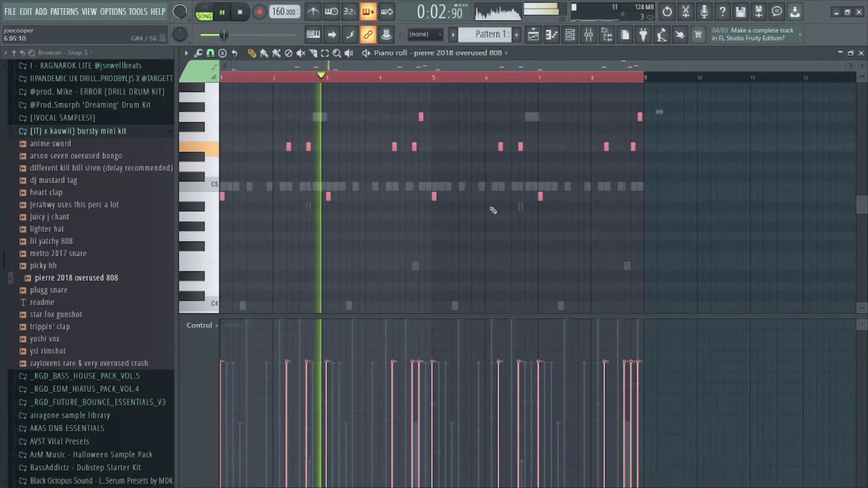
scroll(491, 126, "down", 3)
Step: Set the pierre 2018 808 channel's volume to about 91%
key("F6")
right_click(367, 388)
left_click(418, 406)
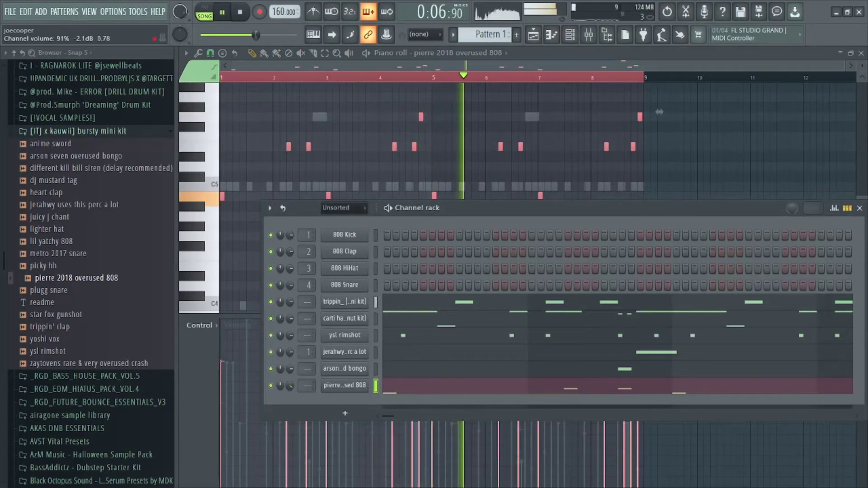
right_click(482, 132)
scroll(483, 79, "up", 3)
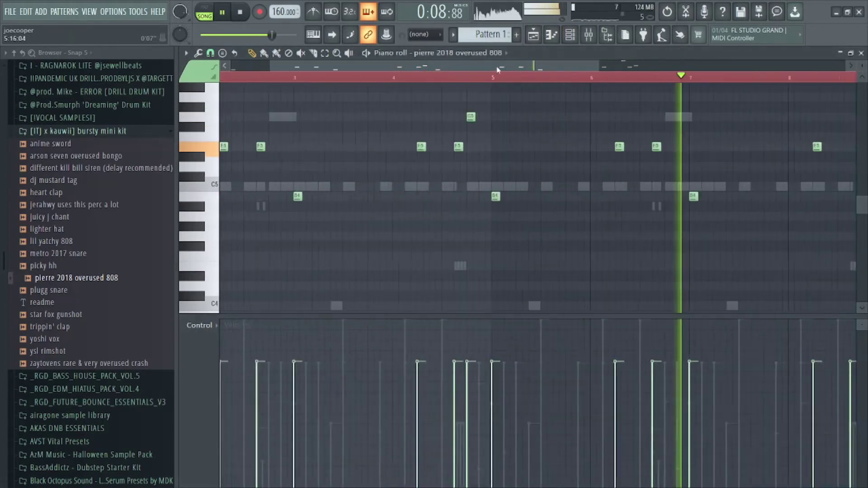
scroll(478, 80, "down", 1)
scroll(477, 79, "down", 2)
scroll(533, 106, "up", 1)
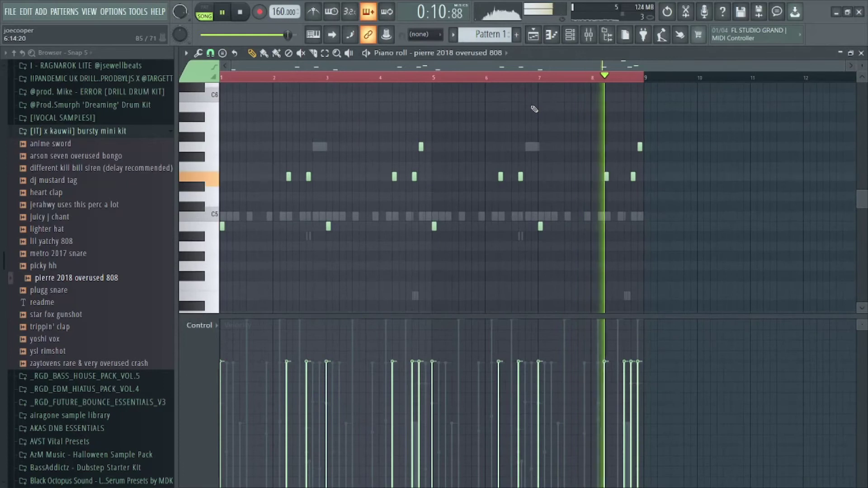
key("F6")
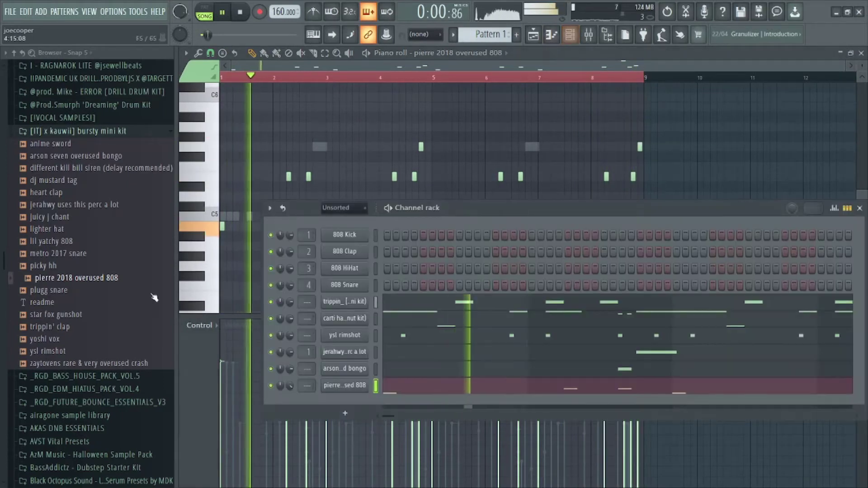
key("F6")
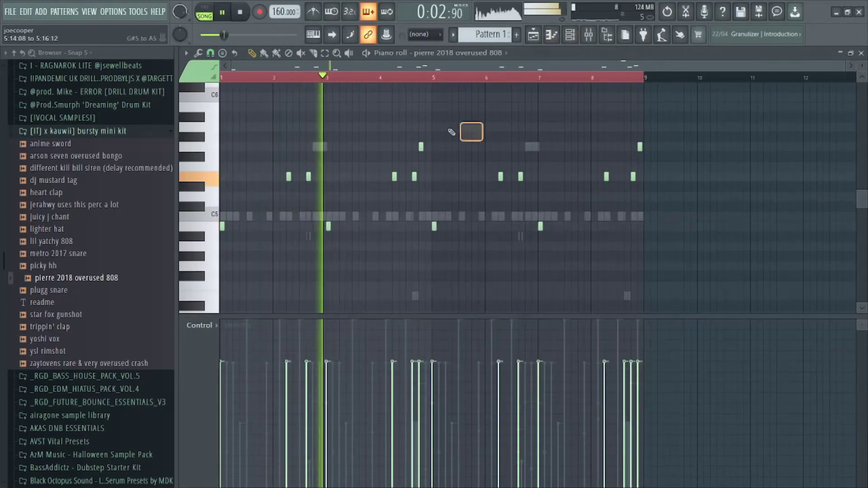
Step: Add an E5 808 note on step 3 of bar 4, chop it into three equal hits and give them rising velocities
scroll(461, 190, "up", 4, "ctrl")
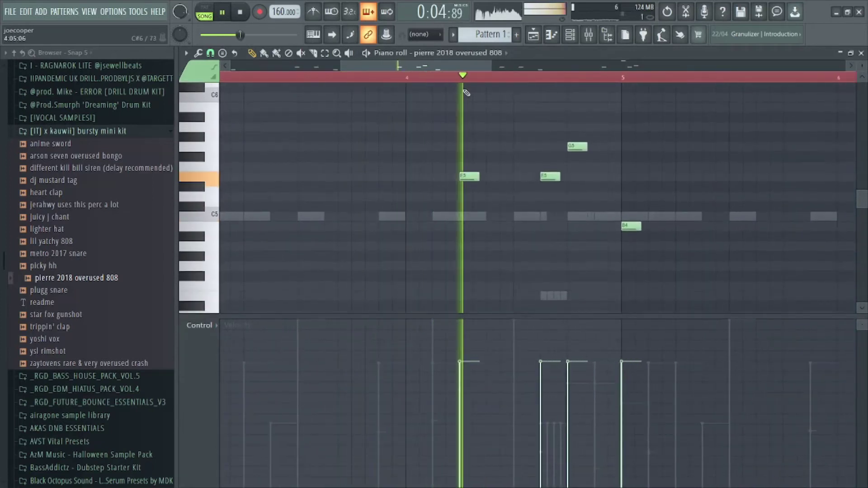
key("space")
scroll(460, 191, "up", 3, "ctrl")
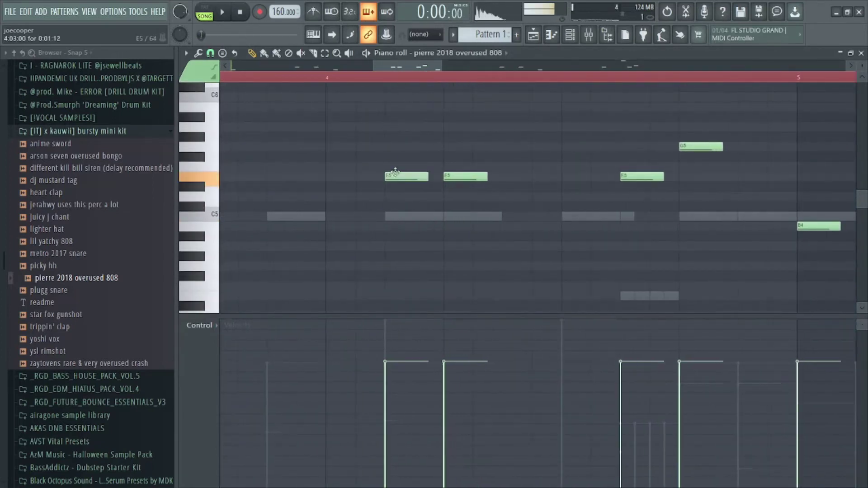
key("ctrl+u")
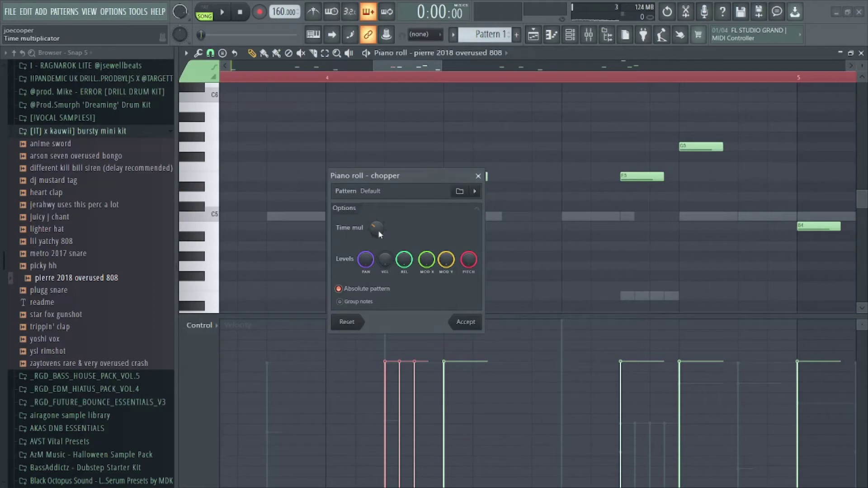
left_click(466, 322)
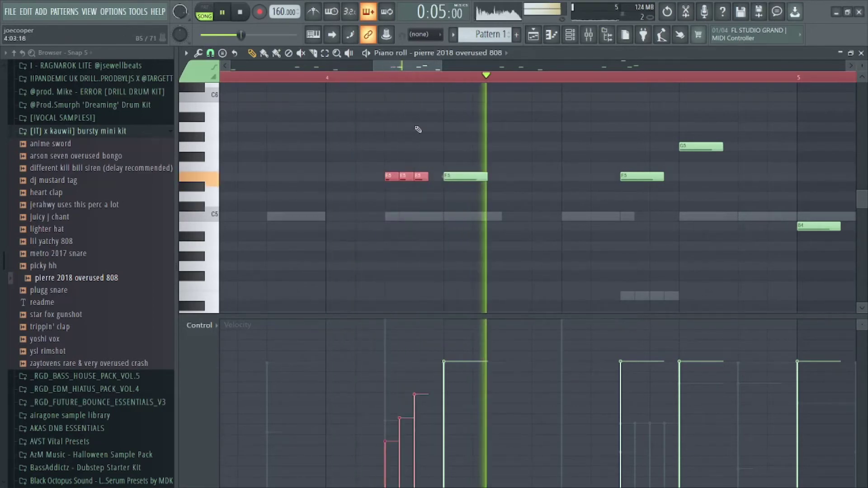
Step: Copy the chopped three-hit E5 808 roll from bar 4 to step 3 of bar 8
scroll(436, 76, "down", 5)
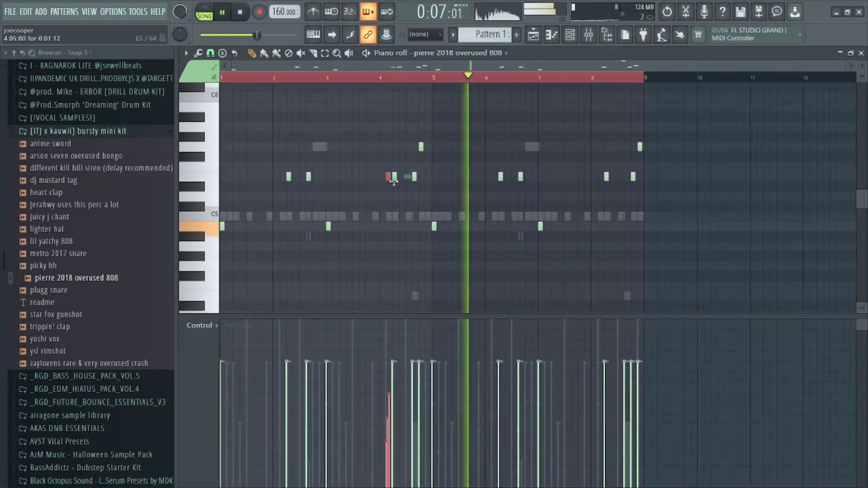
left_click_drag(387, 176, 600, 177)
Step: Set the pierre 2018 808 sample's quick fade out to about 26%
key("F6")
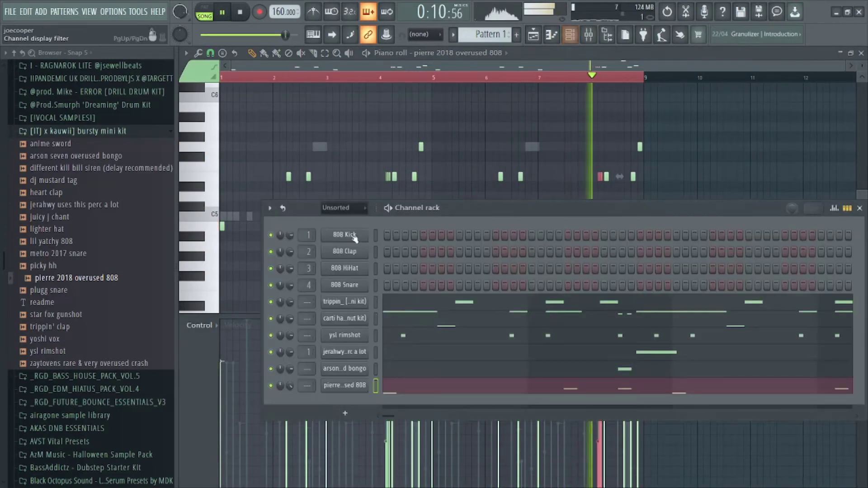
left_click(349, 388)
left_click_drag(434, 247, 434, 239)
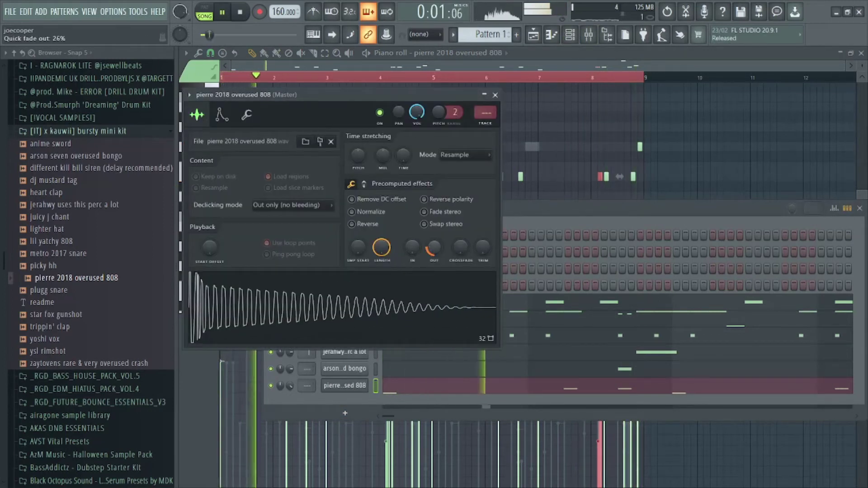
right_click(561, 170)
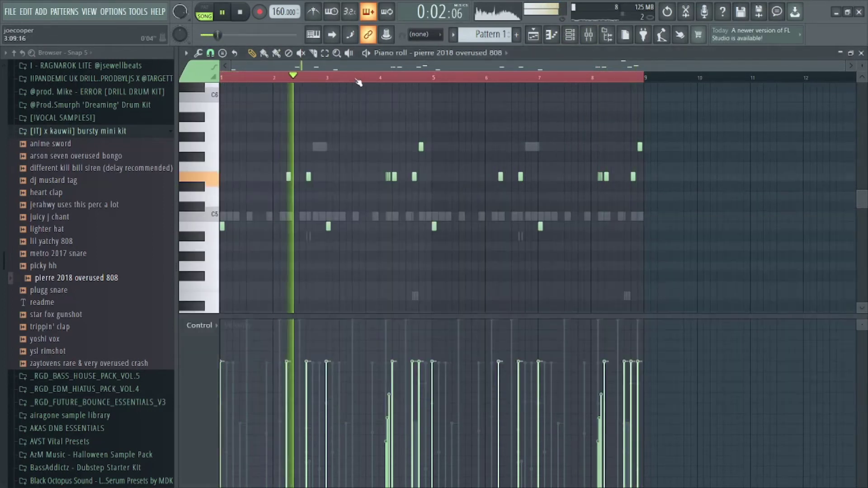
Step: Delete the chopped three-hit 808 roll from bar 8 and listen to the loop
right_click(600, 178)
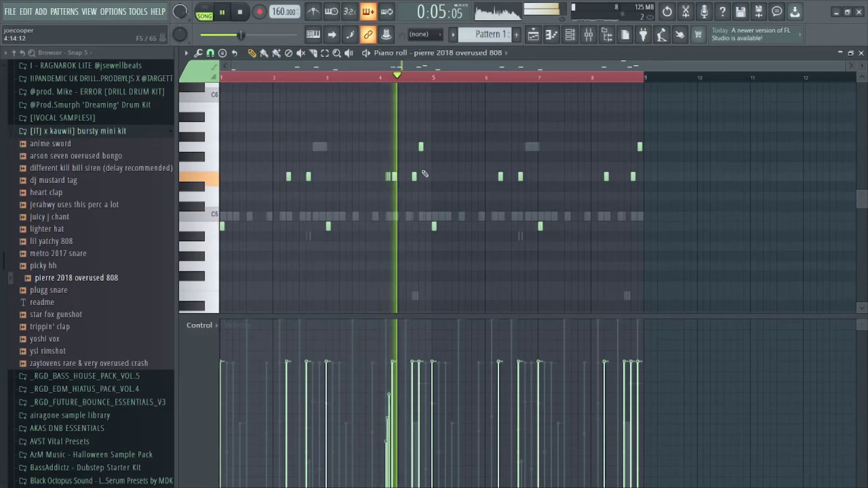
left_click(570, 36)
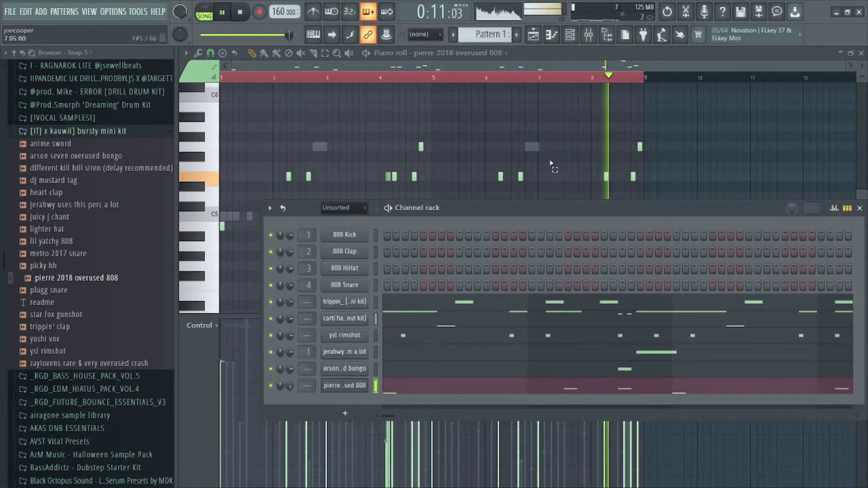
key("F6")
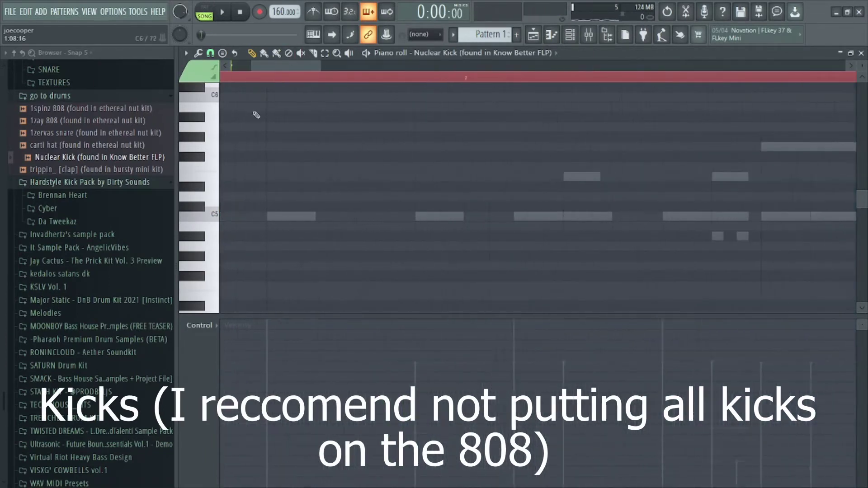
Step: Place short C5 Nuclear Kick hits on step 1 of bar 1 and step 7 of bar 2, then audition them
scroll(286, 63, "down", 4)
key("space")
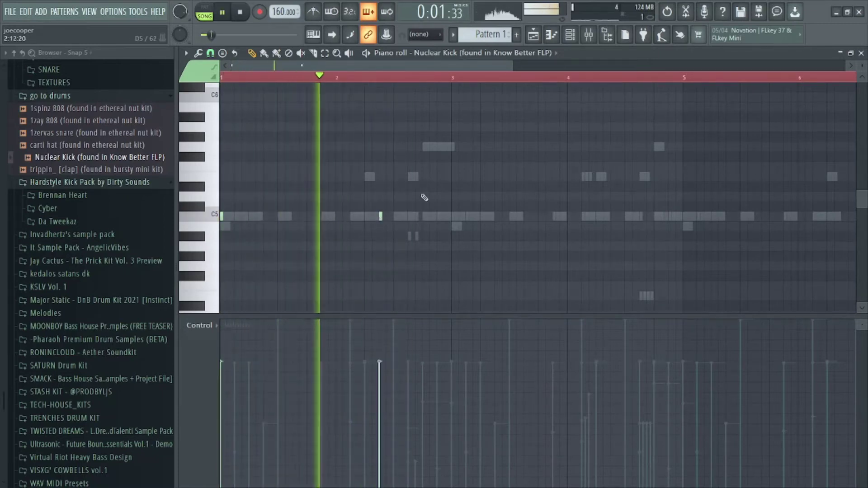
key("space")
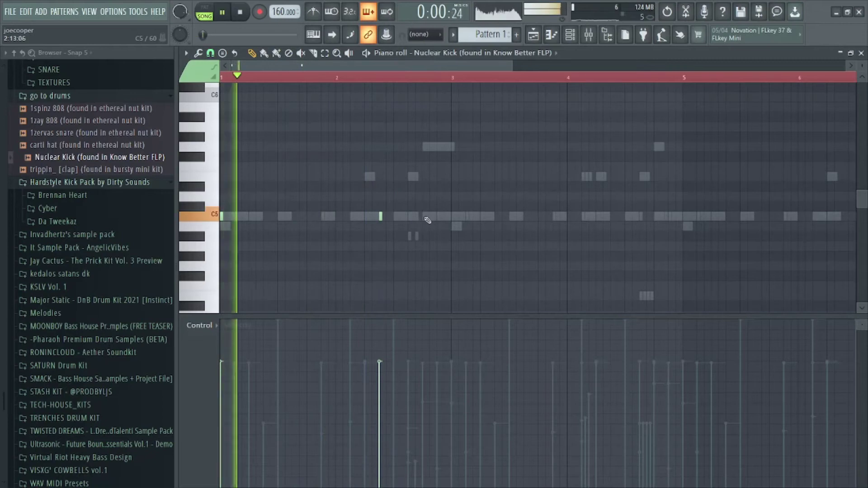
Step: Add short C5 kicks on step 15 of bar 2, steps 1 and 15 of bar 3, and step 3 of bar 4
left_click(436, 216)
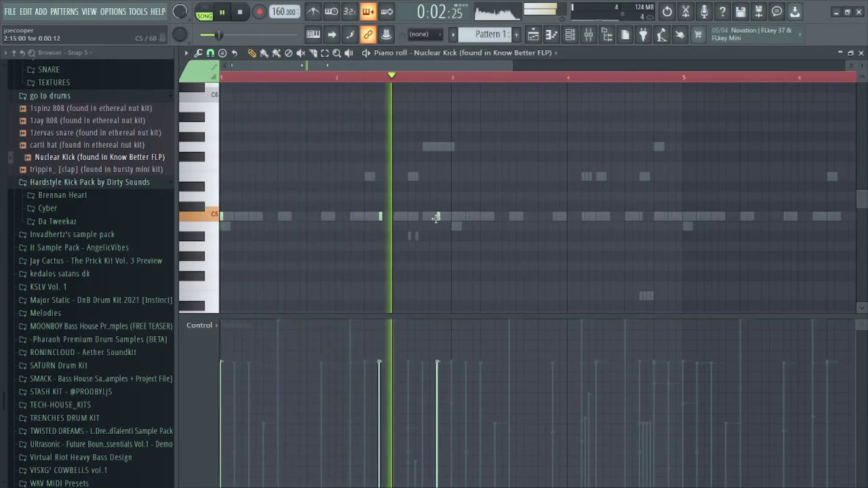
left_click(452, 217)
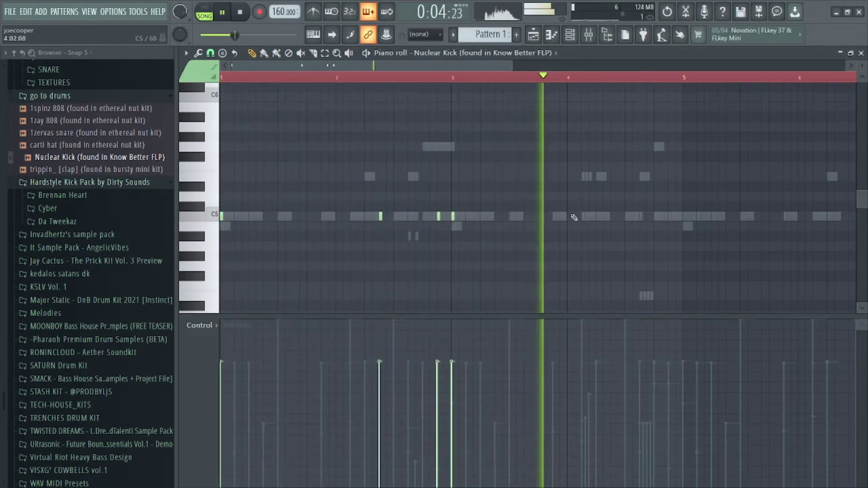
left_click_drag(556, 218, 582, 224)
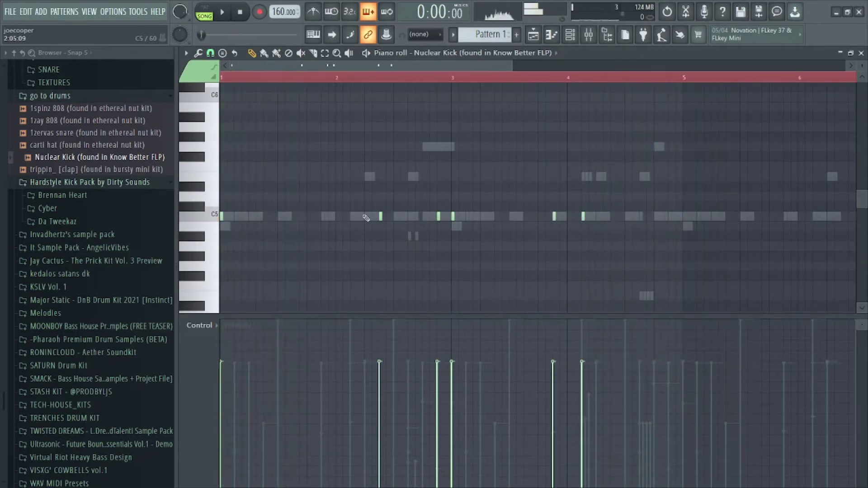
Step: Try the bar 2 step 7 kick on step 3 and the bar 3 step 15 kick on step 13, auditioning both
left_click_drag(353, 218, 350, 218)
right_click(380, 217)
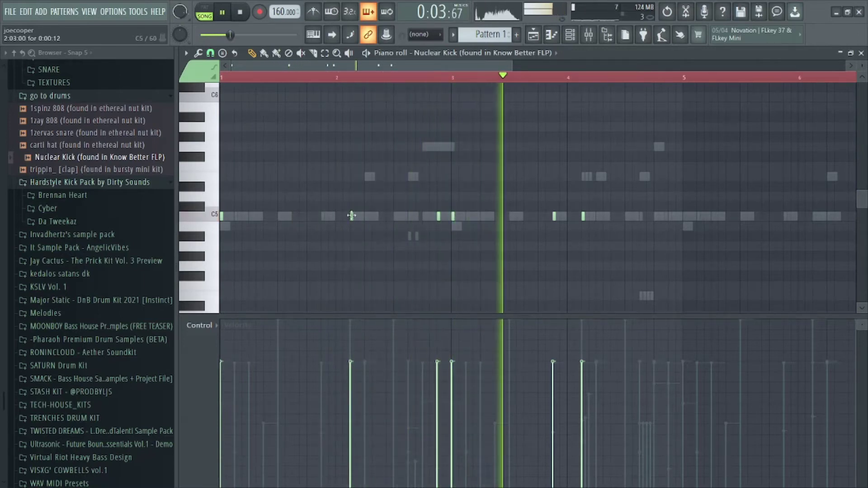
left_click_drag(352, 216, 372, 216)
key("space")
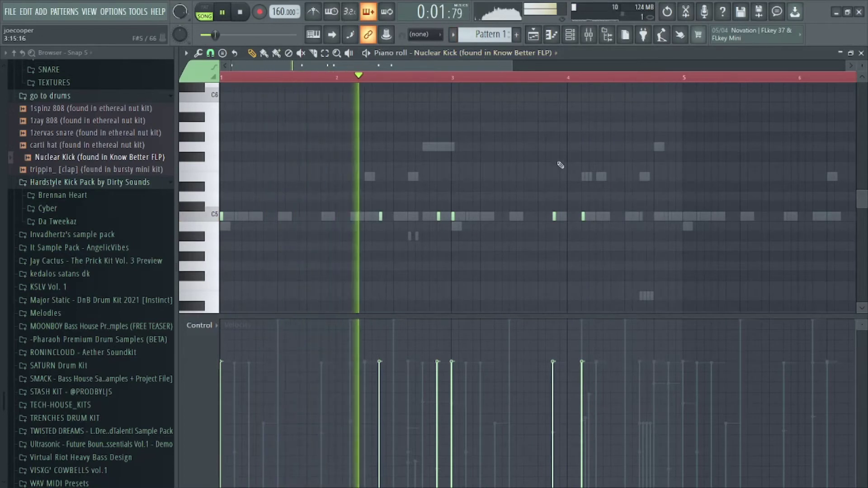
left_click_drag(554, 216, 539, 216)
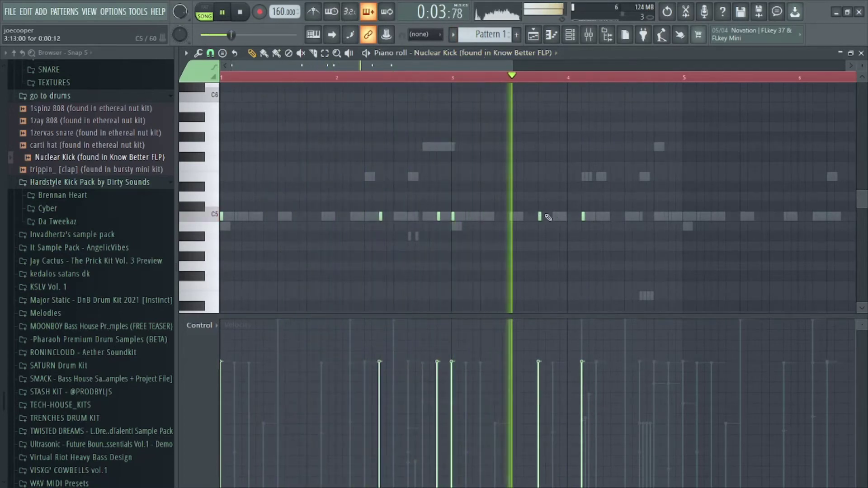
key("space")
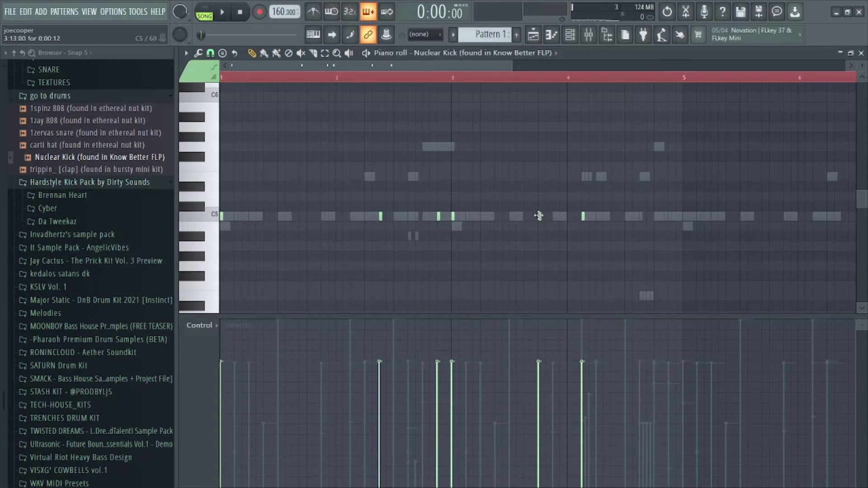
Step: Move the bar 4 kick to step 5, add one on step 13, and copy the four-bar kick pattern to bars 5–8
left_click_drag(583, 216, 597, 216)
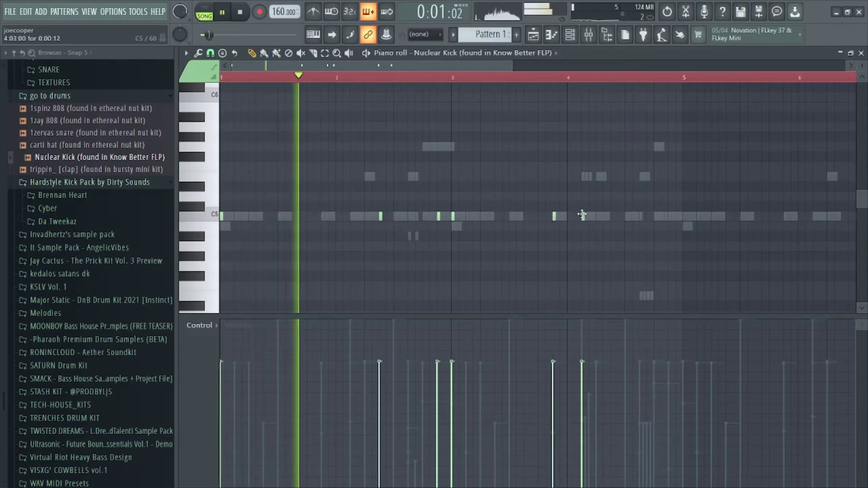
scroll(600, 84, "down", 3)
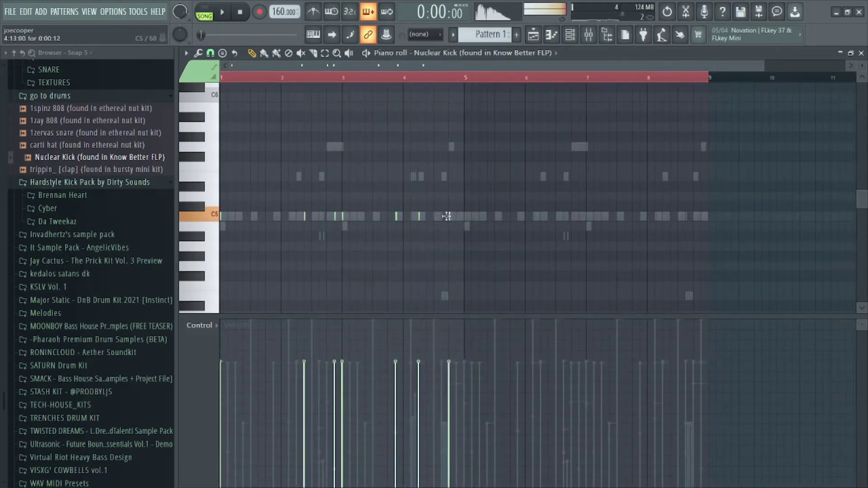
left_click_drag(476, 191, 223, 242)
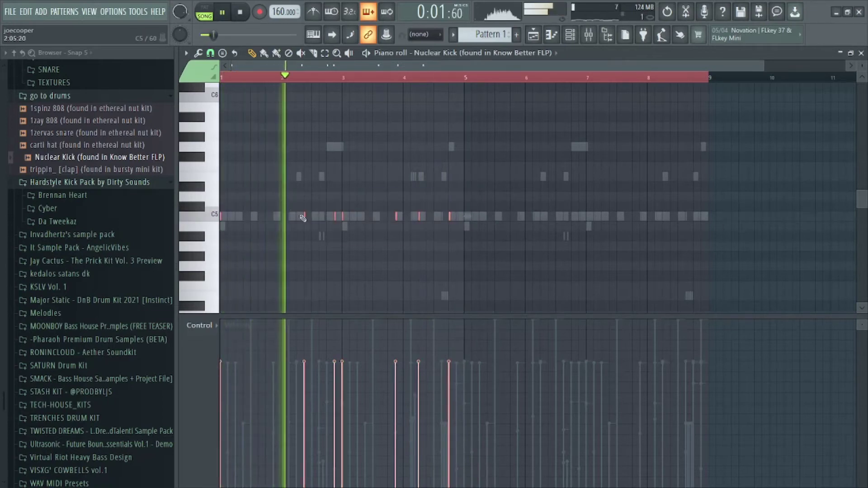
left_click_drag(304, 214, 549, 219, "shift")
key("ctrl+d")
key("F6")
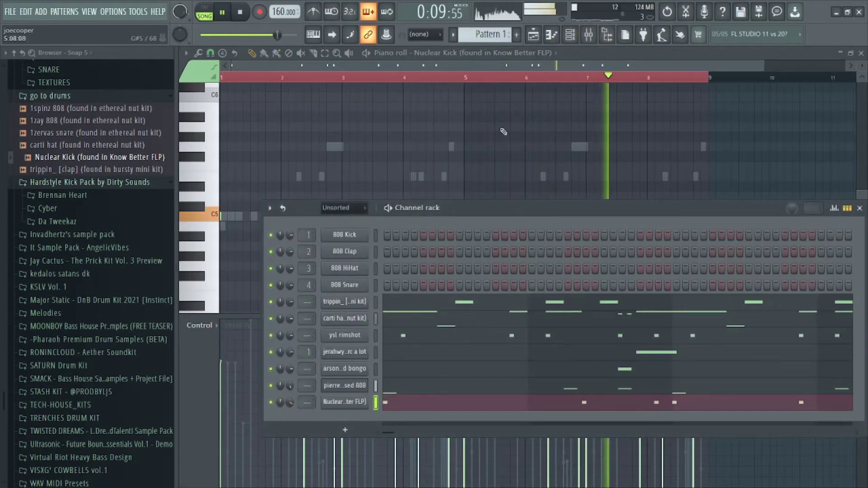
key("F6")
Step: Add short C5 kicks on step 11 of bars 2 and 6
scroll(581, 114, "up", 3)
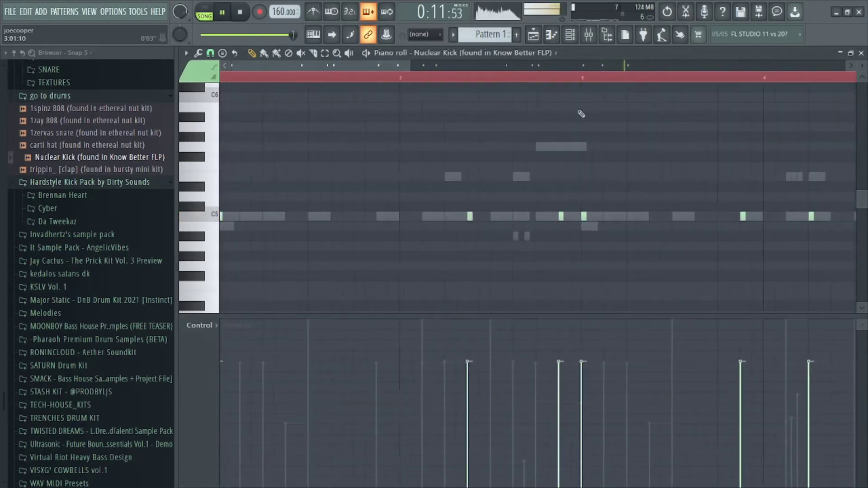
left_click(492, 216)
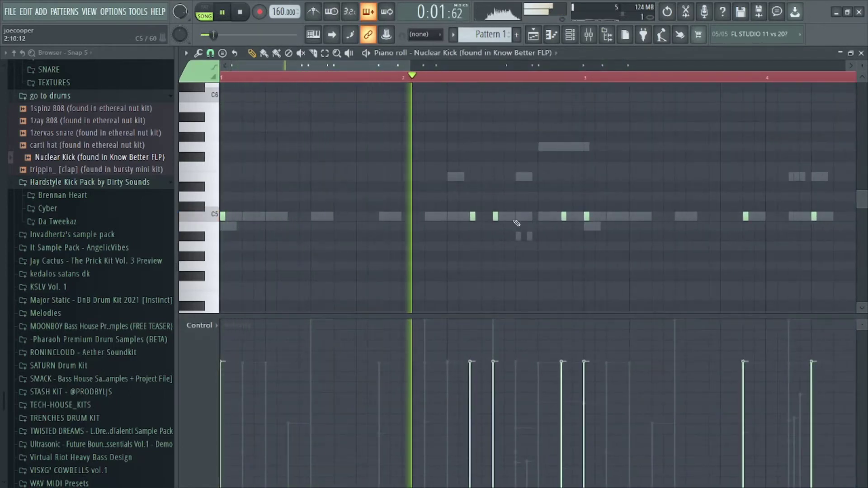
right_click(496, 217)
left_click(516, 217)
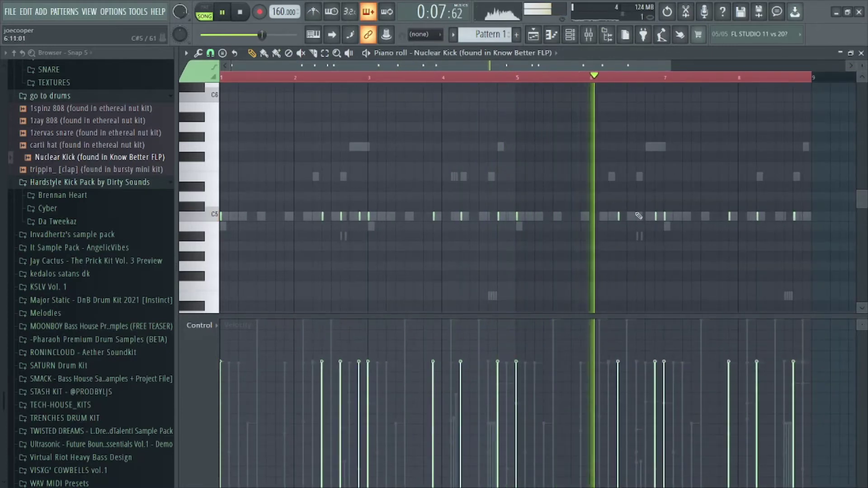
left_click(638, 216)
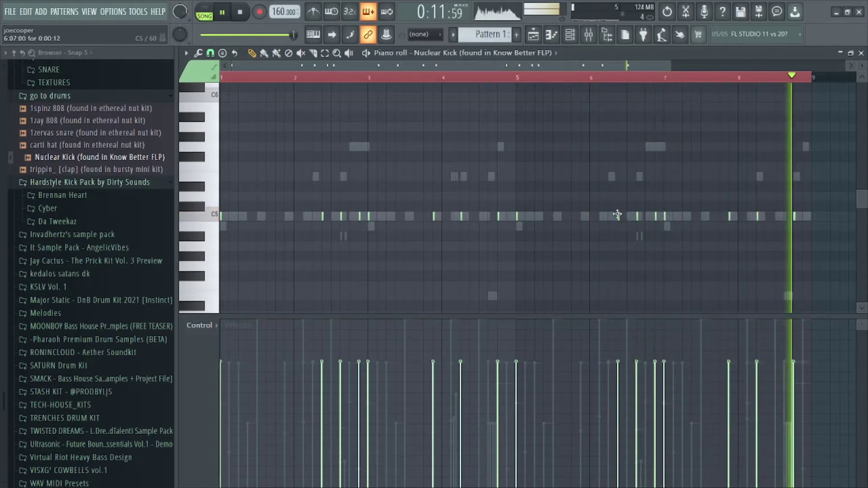
Step: Replace the step 7 kicks in bars 2 and 6 with step 13 kicks in bars 1 and 5, and delete bar 4's step 13 kick
right_click(326, 217)
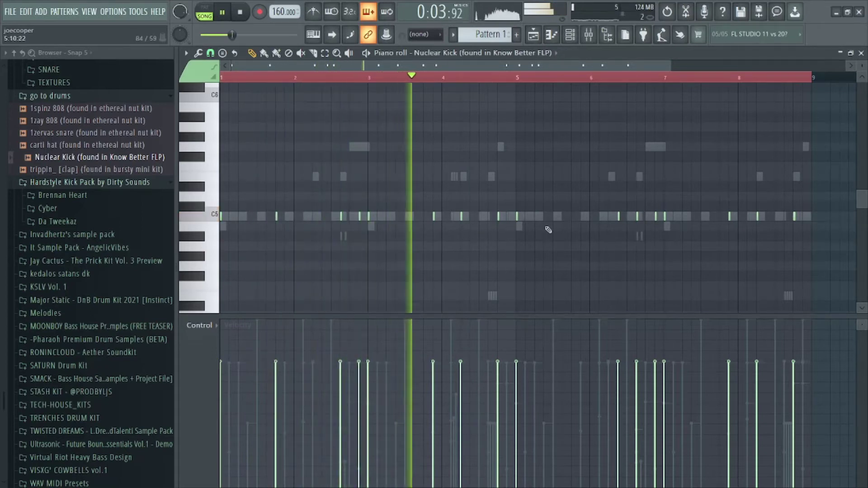
right_click(498, 217)
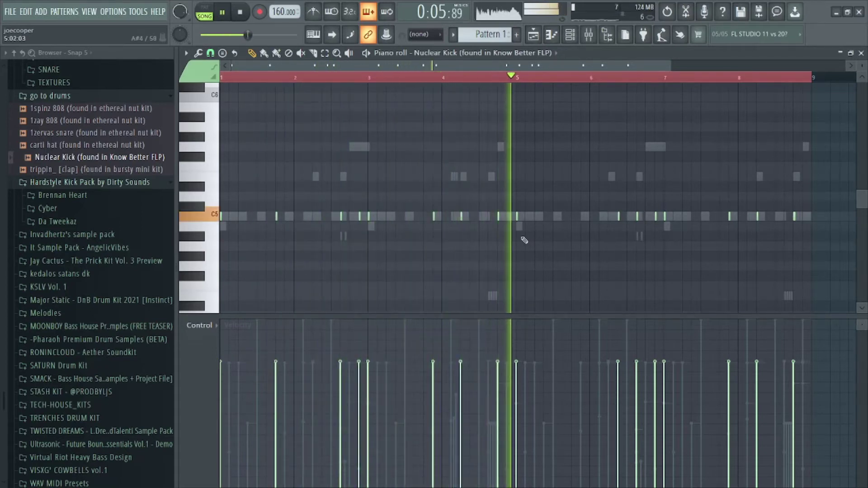
right_click(618, 216)
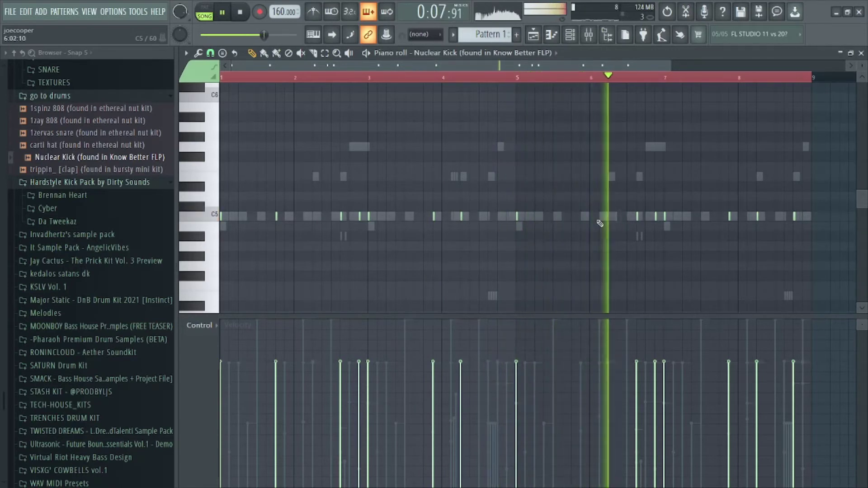
left_click(572, 216)
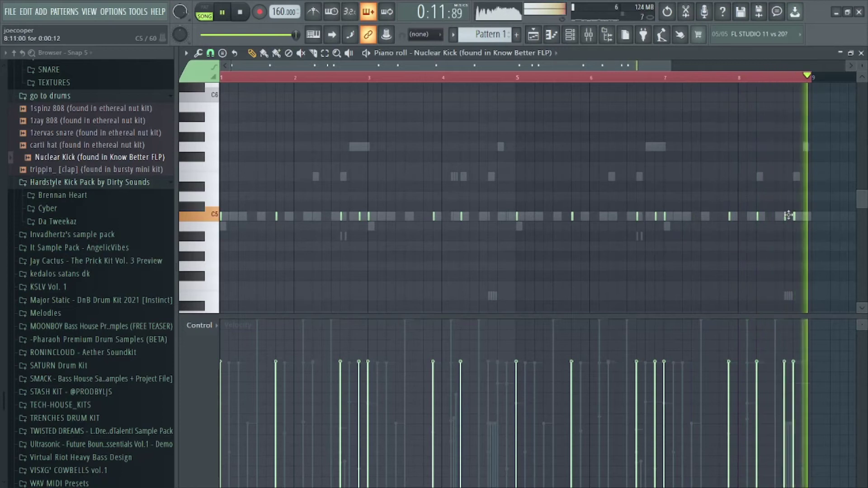
Step: Try an extra kick in bar 8, first at reduced velocity on step 11 and then at full velocity on step 9
left_click(784, 216)
left_click(784, 403)
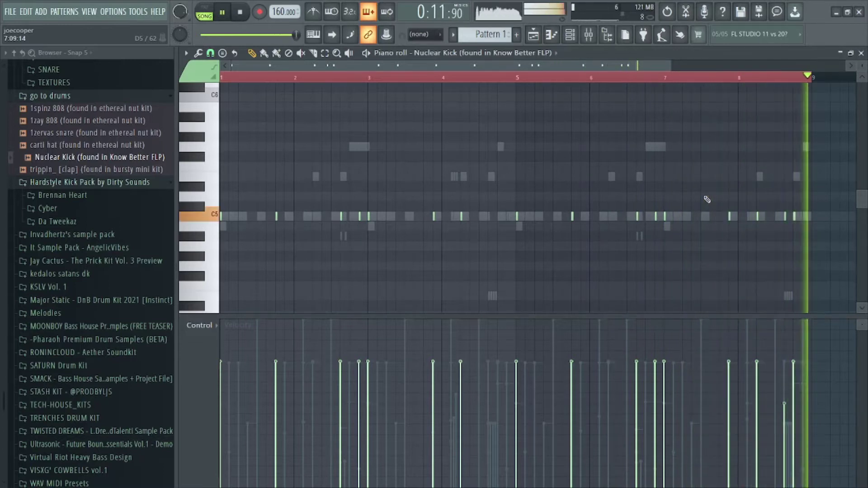
left_click(776, 219)
left_click_drag(774, 406, 782, 361)
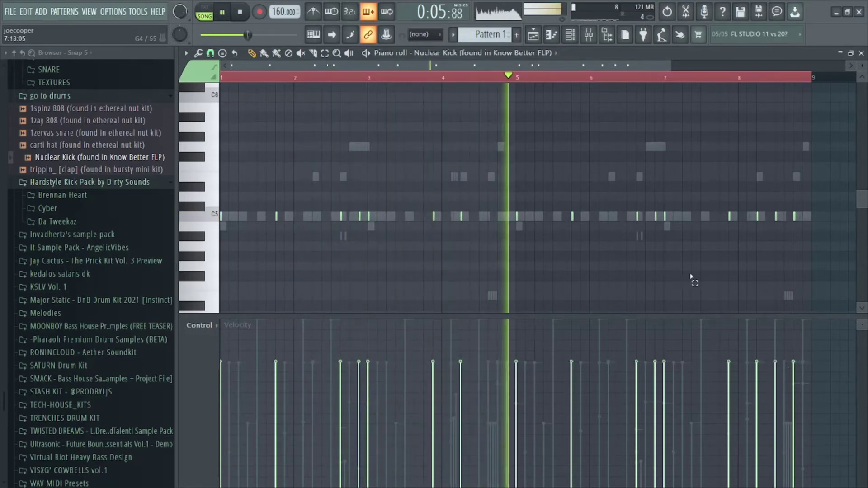
Step: Add a C5 kick on step 15 of bar 8 and delete the one on step 9
left_click(597, 66)
scroll(572, 81, "up", 3)
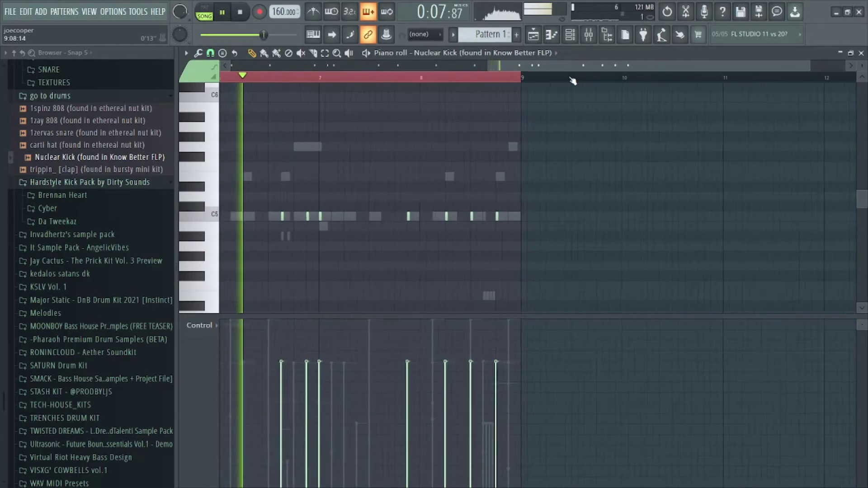
scroll(579, 69, "up", 1)
scroll(528, 86, "up", 4)
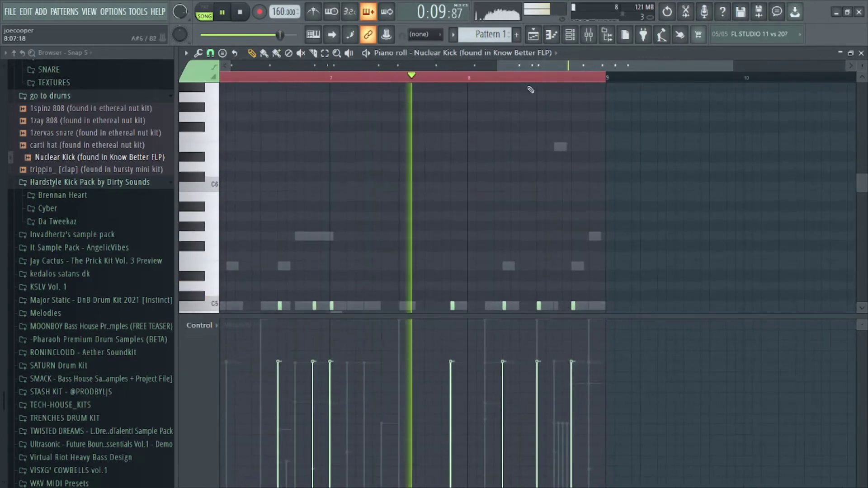
scroll(546, 81, "up", 2)
scroll(522, 159, "down", 4)
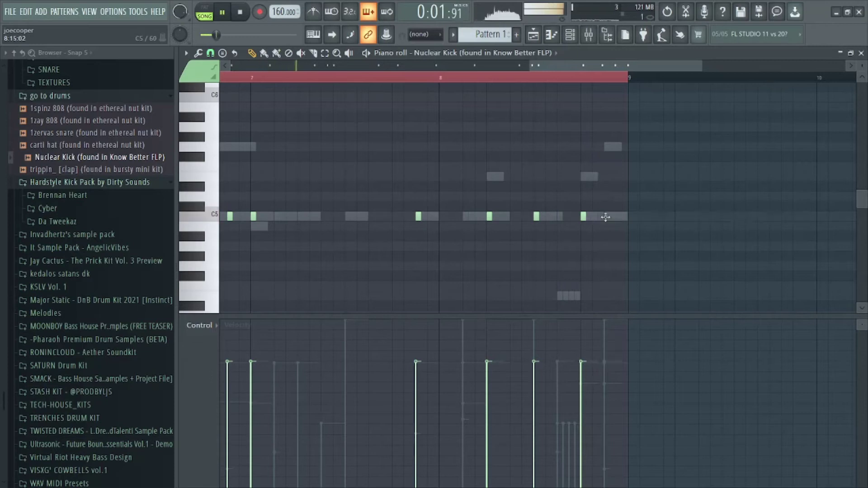
left_click(484, 72)
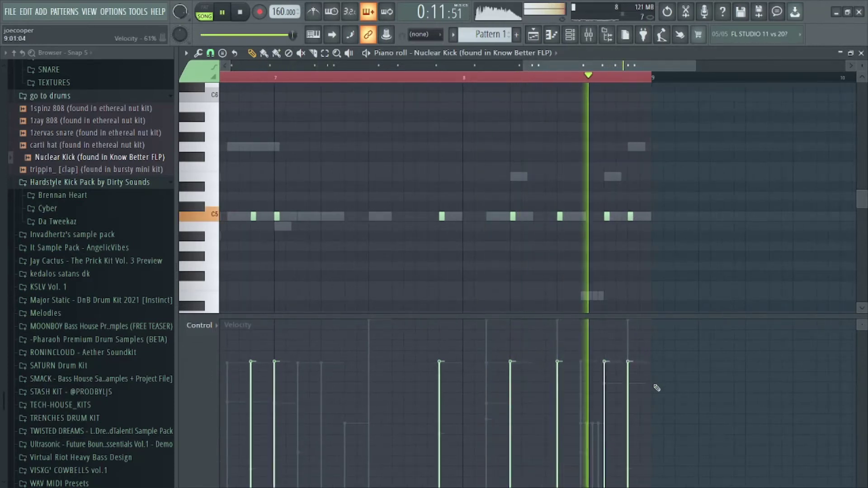
right_click(560, 216)
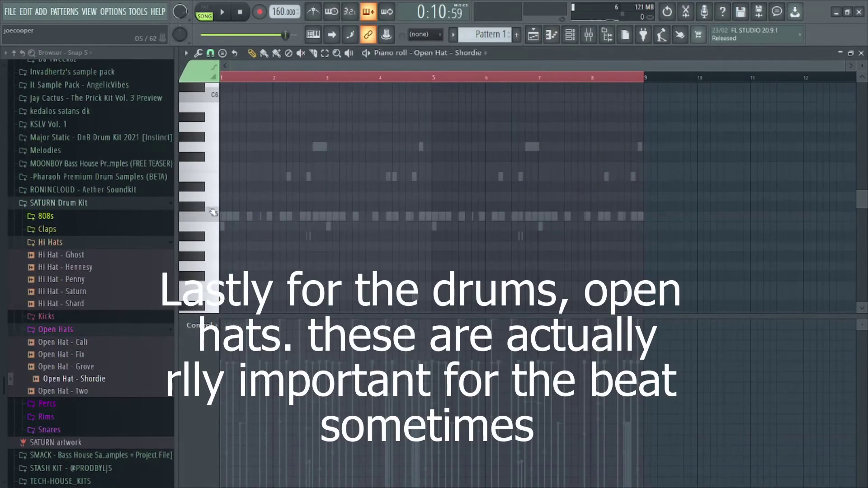
Step: Place short C5 Open Hat - Shordie hits on steps 11 and 13 of bar 1, with the second at minimal velocity
scroll(267, 80, "up", 4)
key("space")
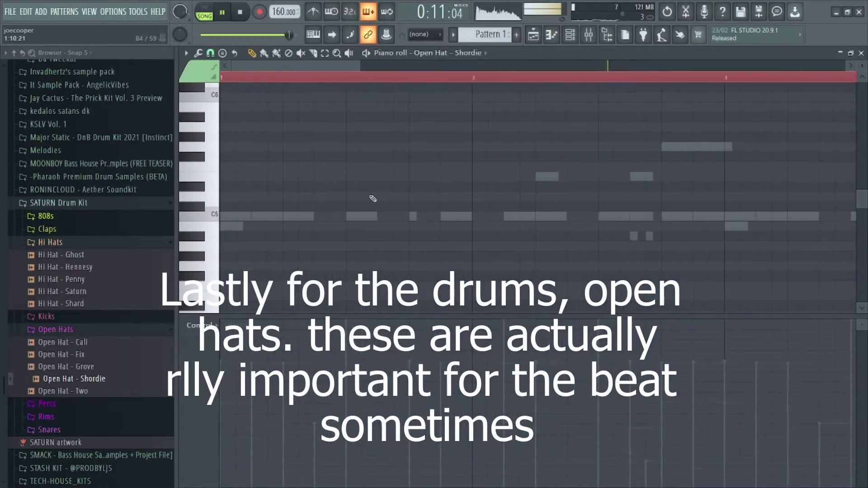
key("space")
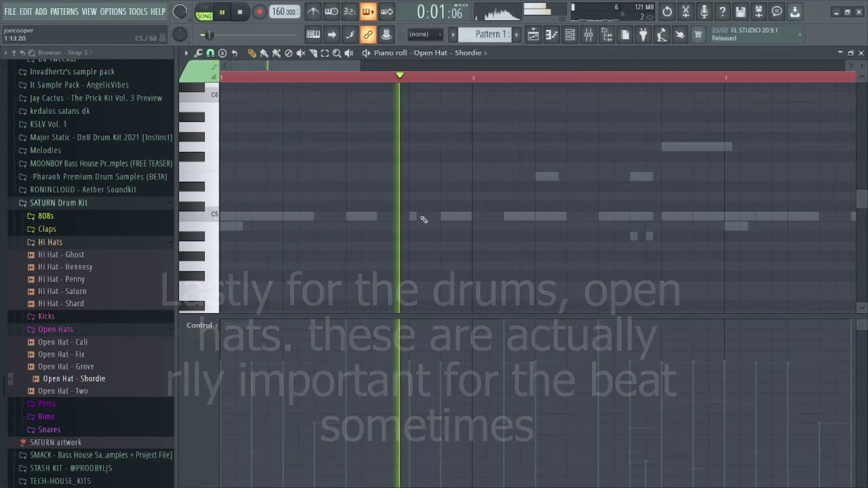
key("space")
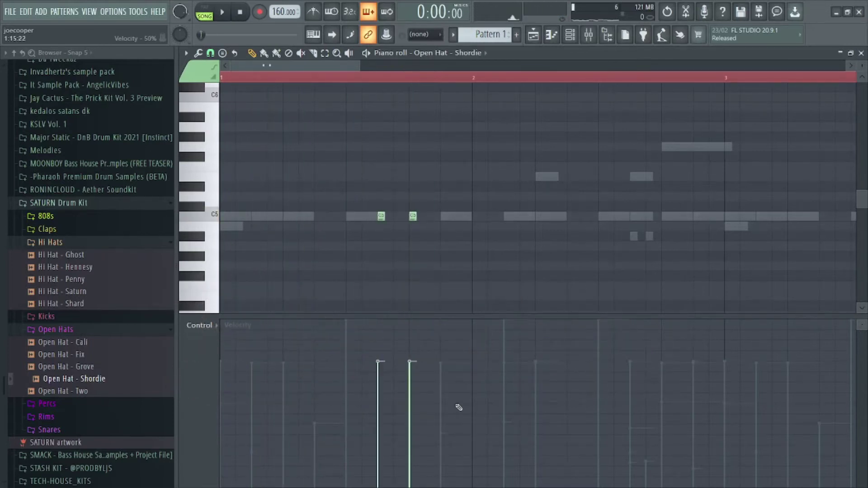
Step: Audition the open hats and set the Open Hat - Shordie sample's start offset to 15%
left_click(570, 34)
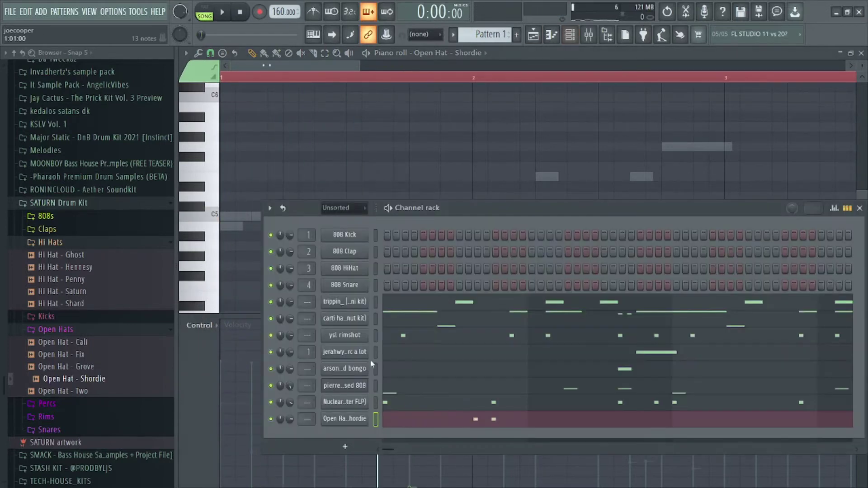
right_click(353, 419)
left_click(433, 403)
key("space")
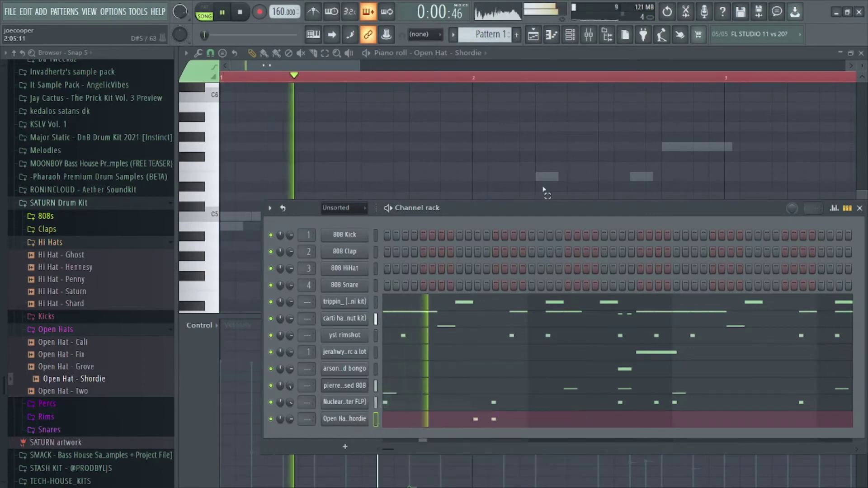
key("F6")
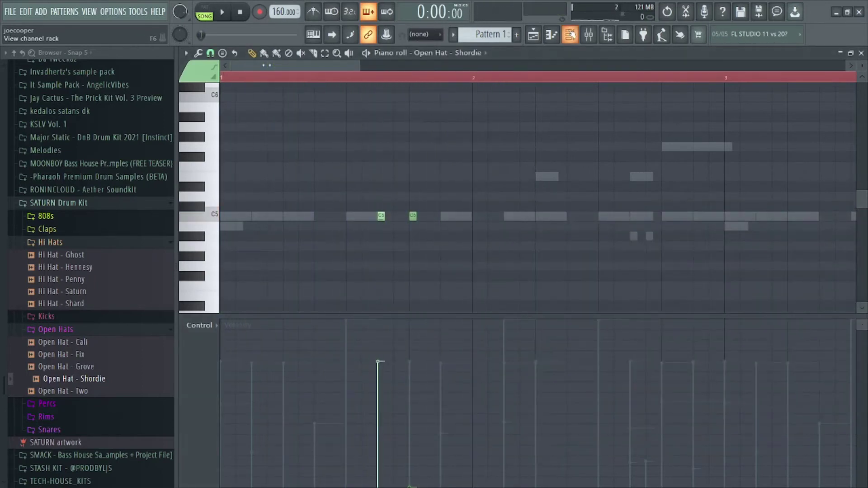
left_click(570, 35)
left_click(344, 419)
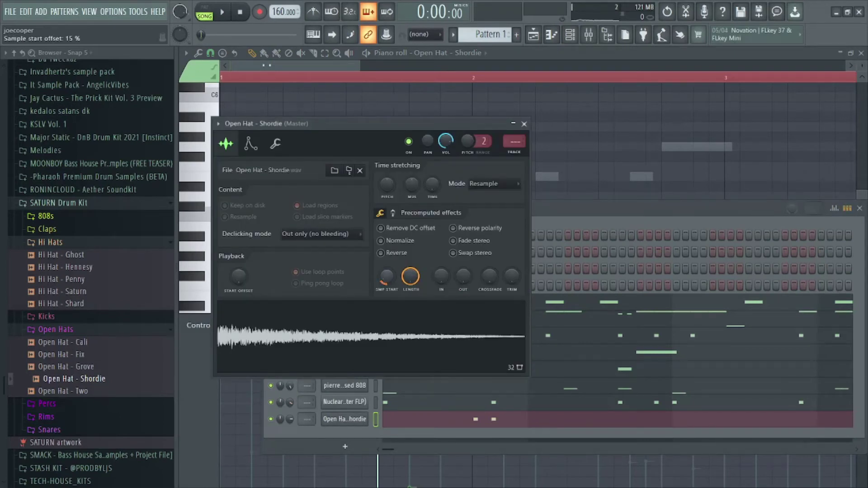
Step: Add a C5 open hat on step 5 of bar 1 at lowered velocity and audition it
left_click(589, 164)
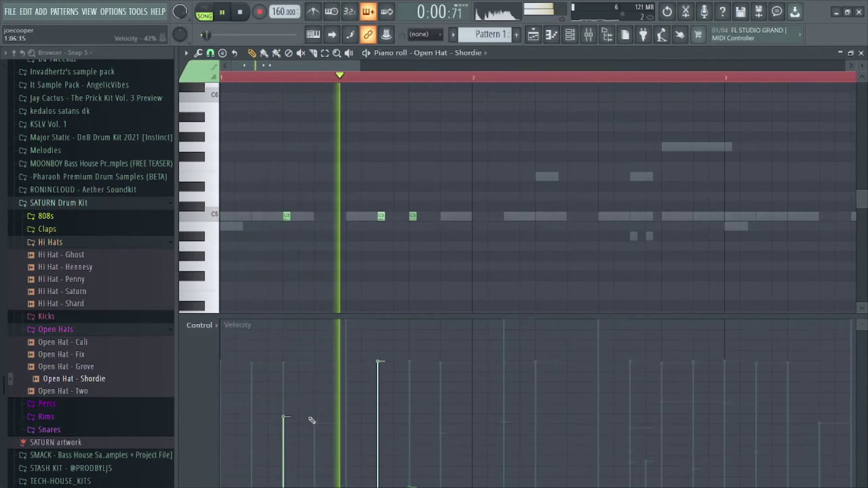
left_click_drag(311, 415, 310, 452)
key("space")
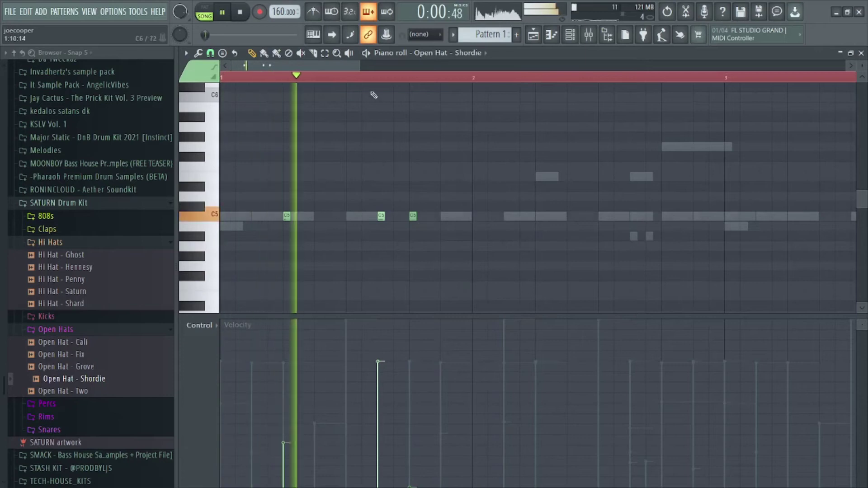
Step: Copy the bar 1 open hats into bars 2 to 4 and delete the bar 2 hit on step 13
scroll(372, 91, "down", 3)
left_click_drag(333, 183, 234, 260)
key("space")
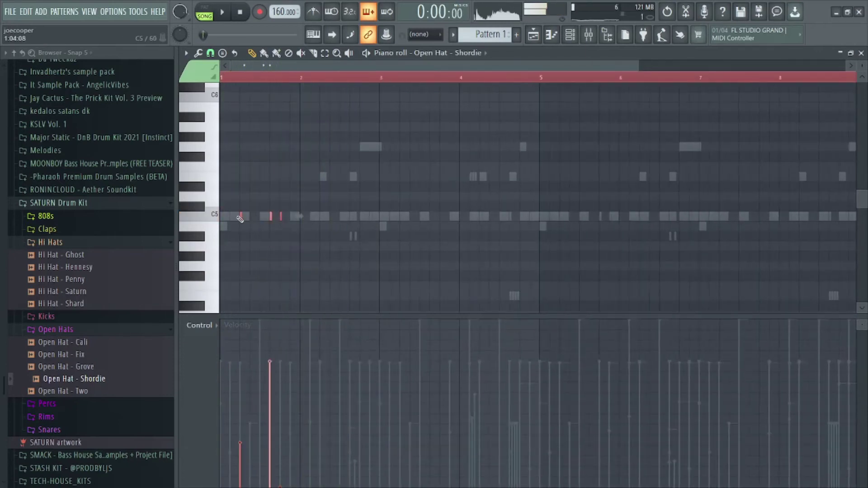
left_click_drag(399, 173, 234, 246)
left_click_drag(240, 217, 416, 223, "shift")
key("space")
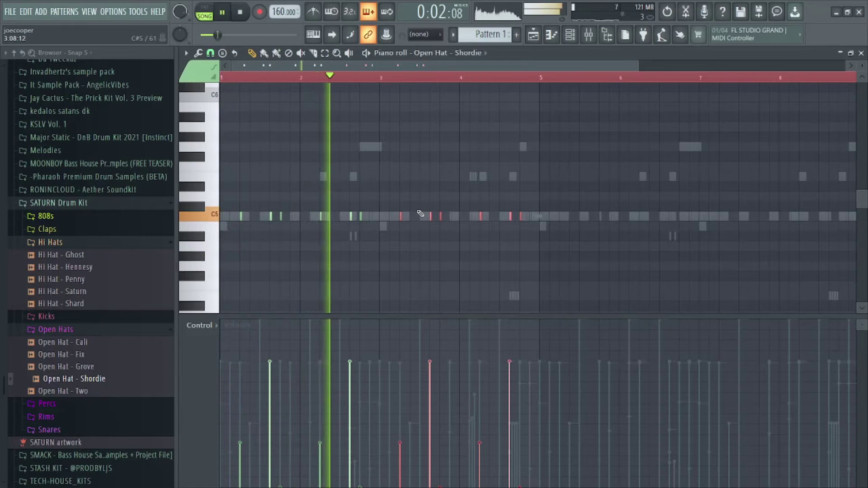
left_click_drag(341, 82, 375, 226)
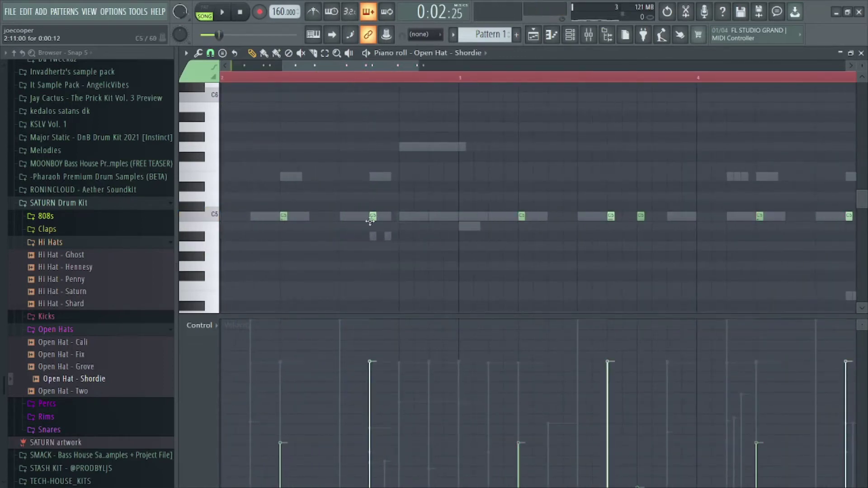
Step: Move bar 2's step 11 open hat to step 15, add a minimal-velocity C5 hit on step 1 of bar 3, and audition
left_click_drag(444, 219, 430, 219)
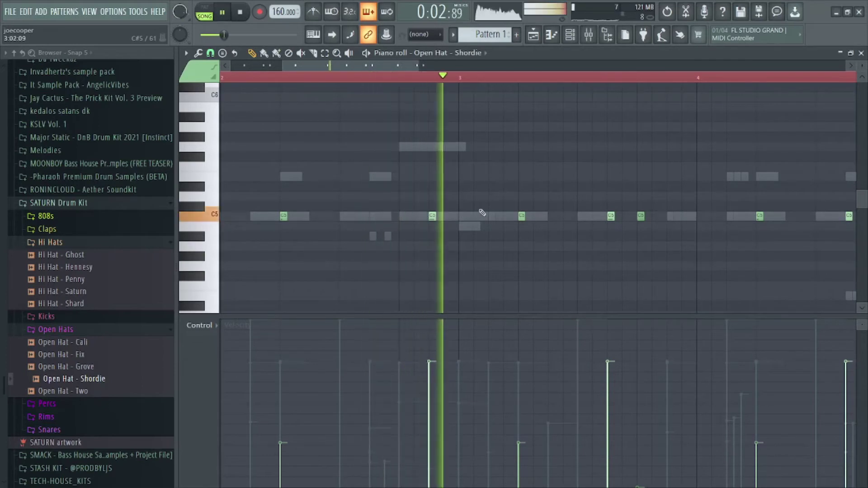
key("space")
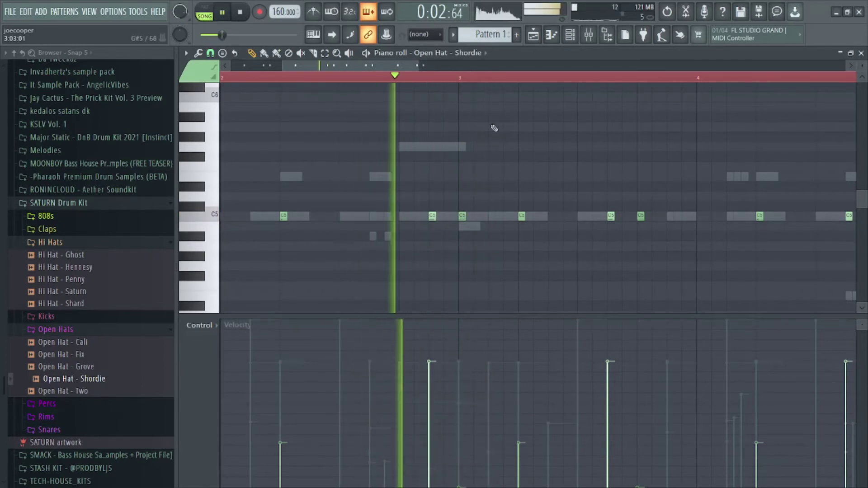
scroll(444, 81, "down", 4)
key("space")
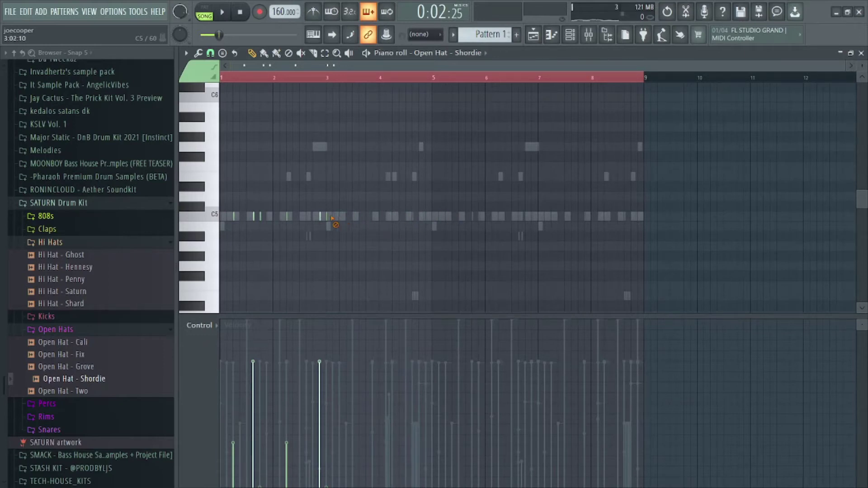
Step: Limit the open hats to a two-bar pattern in bars 1 and 2 and move the bar 3 downbeat hit to the start of bar 1
key("ctrl+a")
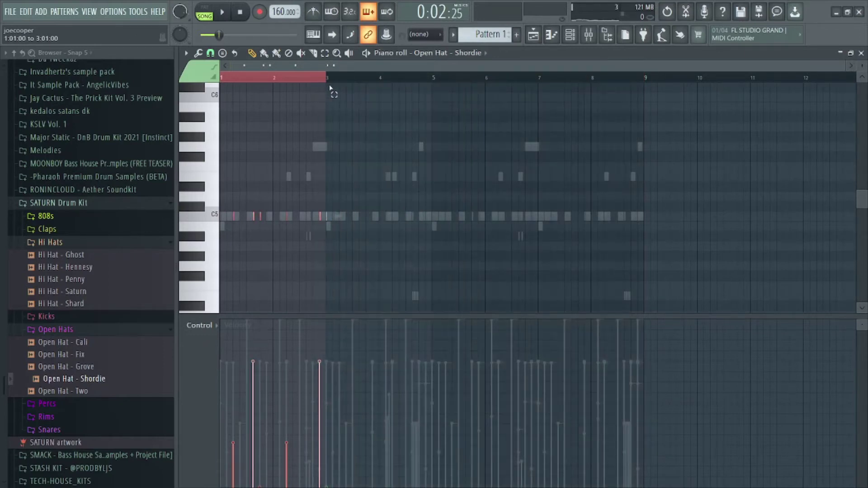
scroll(337, 92, "up", 6)
scroll(301, 156, "down", 2)
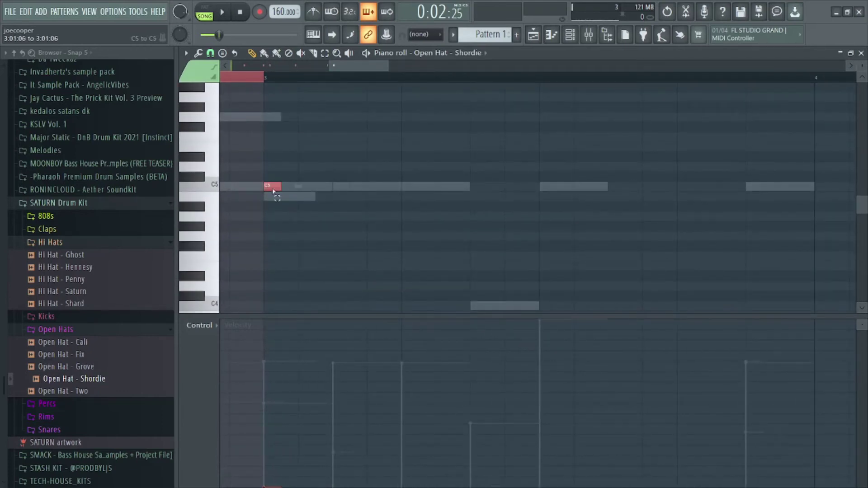
scroll(293, 82, "down", 5)
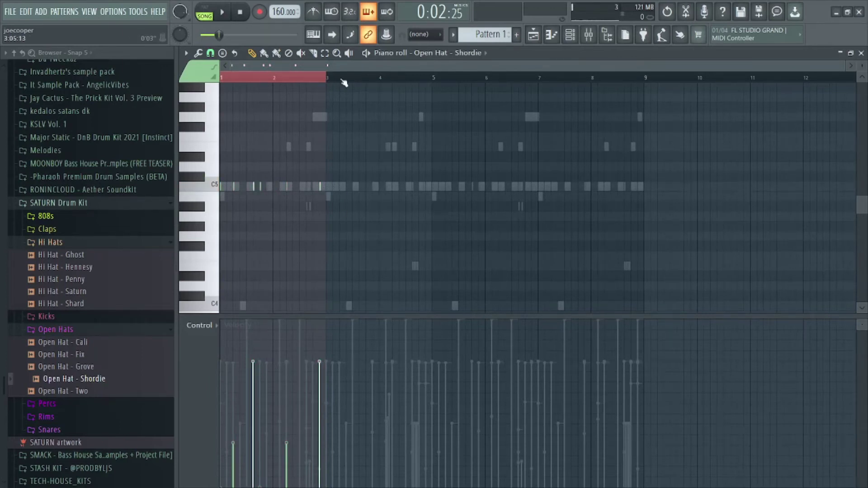
Step: Repeat the two-bar open hat pattern through bar 8 and audition it with the full beat
key("ctrl+b")
key("ctrl+b")
key("ctrl+b")
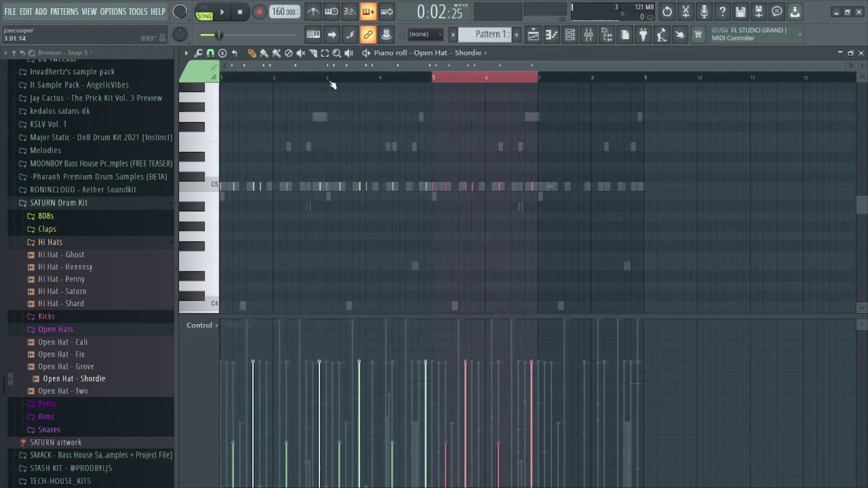
key("ctrl+a")
key("ctrl+d")
left_click(533, 36)
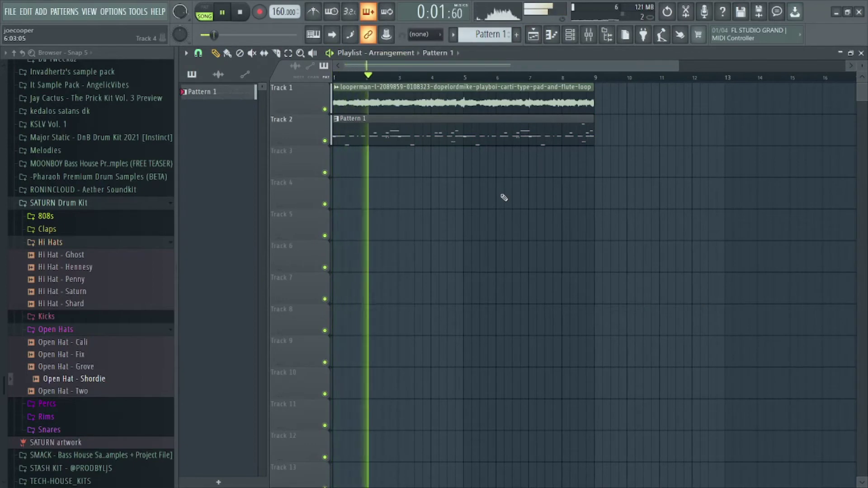
left_click(570, 35)
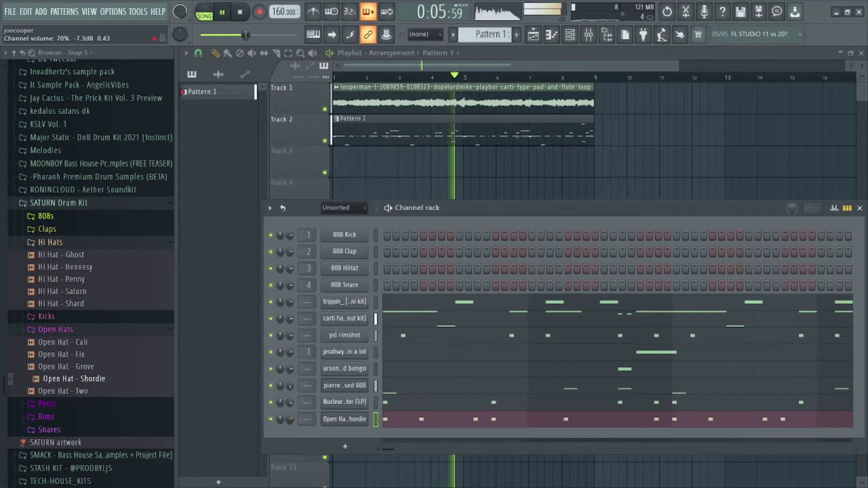
left_click(551, 35)
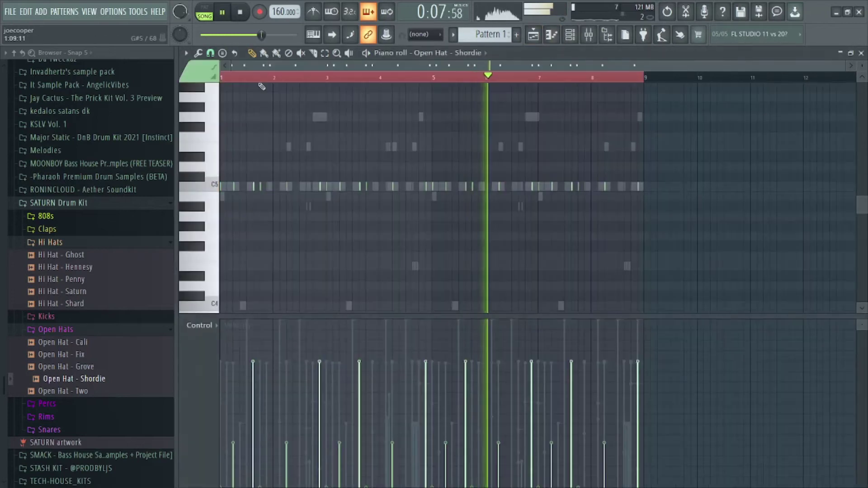
Step: Raise the velocity of the step 5 open hats in all eight bars to about 50% and audition them
key("space")
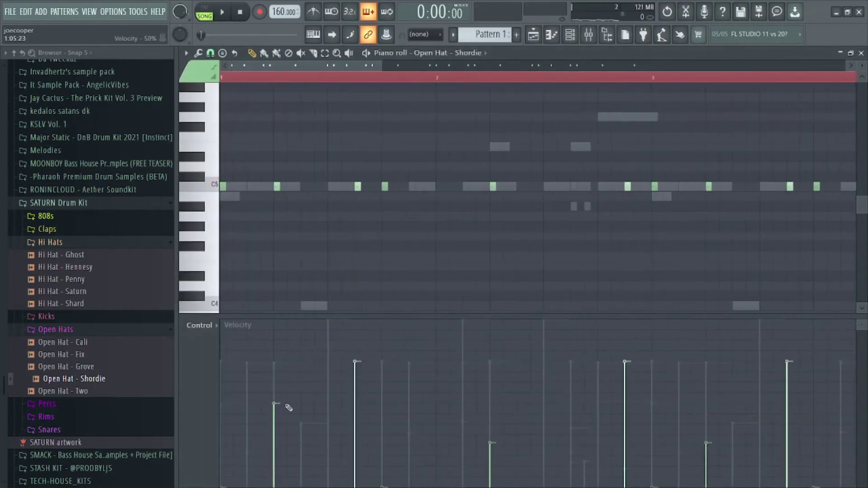
key("space")
scroll(443, 77, "down", 1)
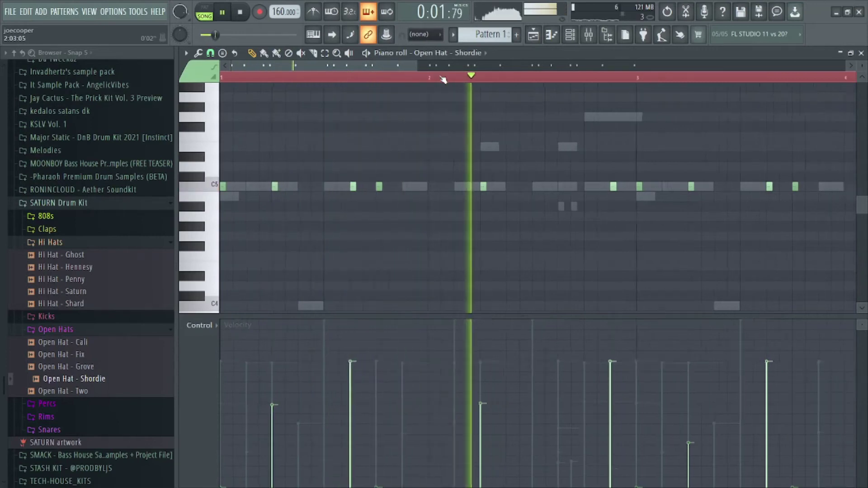
scroll(443, 78, "down", 2)
mouse_move(457, 408)
left_mouse_down()
mouse_move(681, 409)
mouse_move(664, 396)
mouse_move(655, 406)
mouse_move(725, 403)
left_mouse_up()
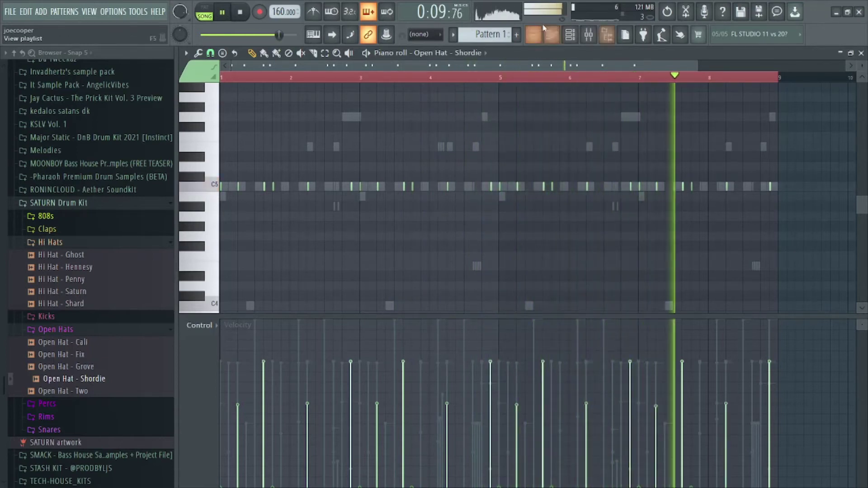
key("space")
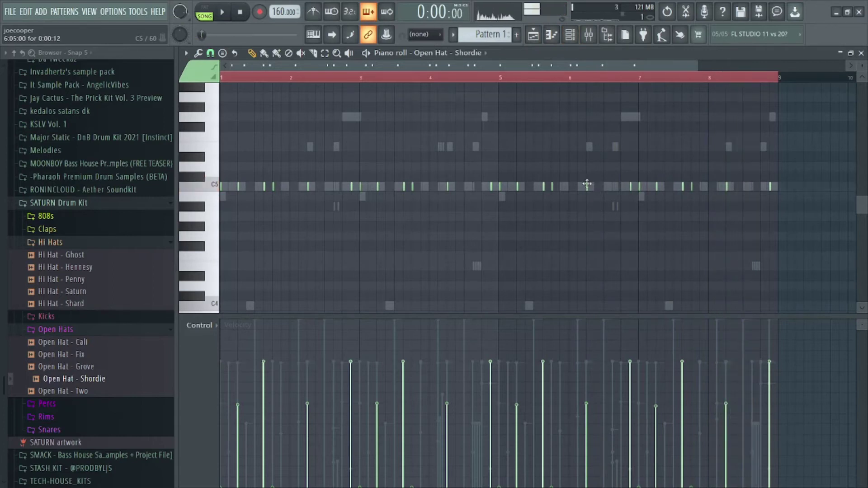
Step: Move the step 5 open hats in bars 2, 4 and 6 to step 9 while auditioning the pattern
left_click_drag(330, 187, 325, 187)
key("space")
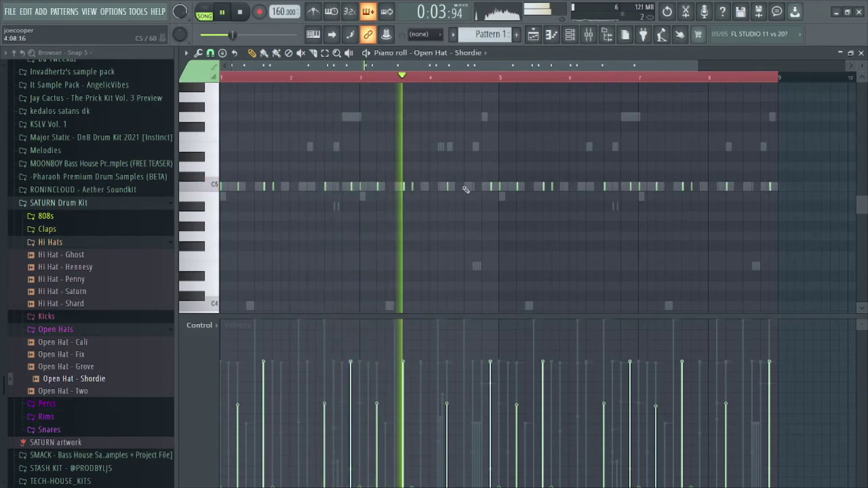
left_click_drag(448, 187, 465, 186)
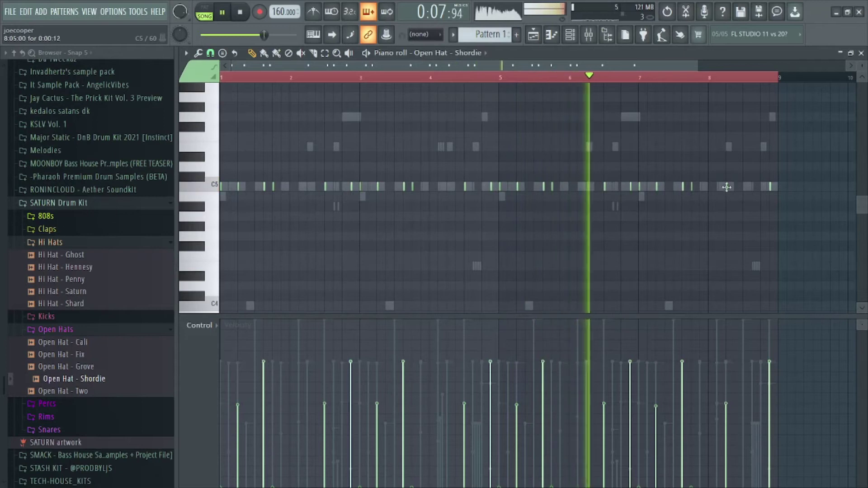
Step: Align the second melody loop clip on Track 1 with bar 9 and duplicate the pair to fill 32 bars
scroll(616, 92, "up", 4)
scroll(615, 92, "down", 5)
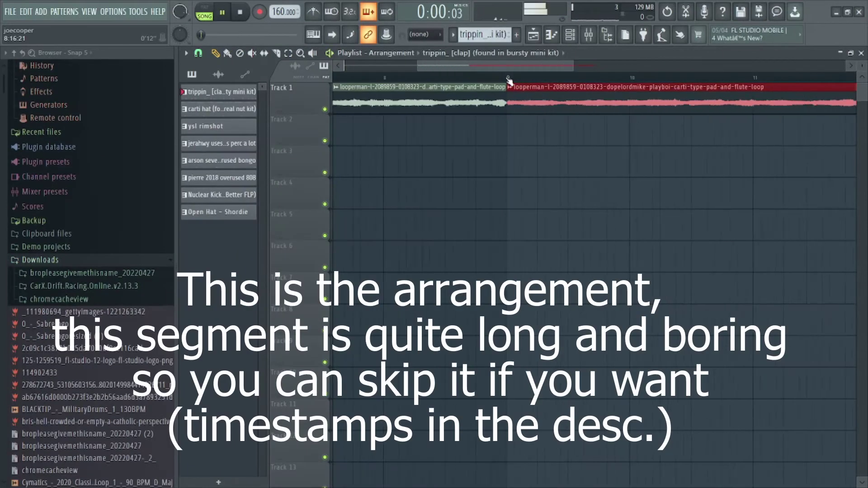
scroll(509, 77, "down", 2)
scroll(344, 78, "up", 6)
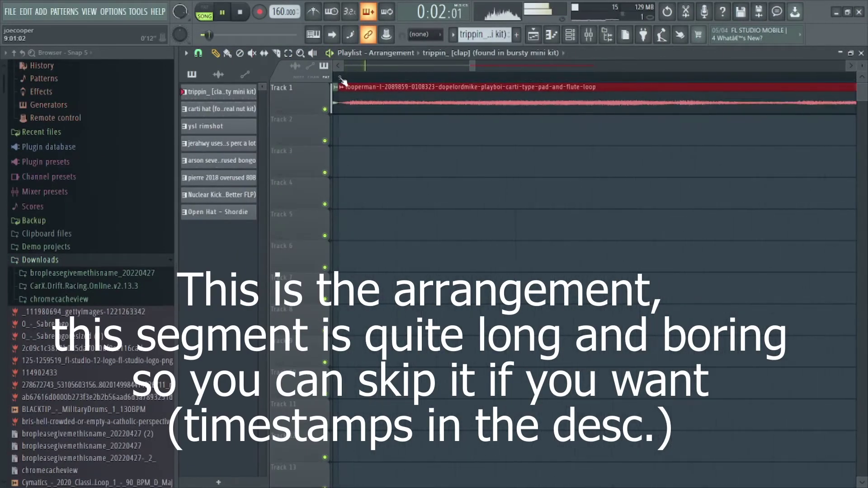
scroll(342, 80, "down", 6)
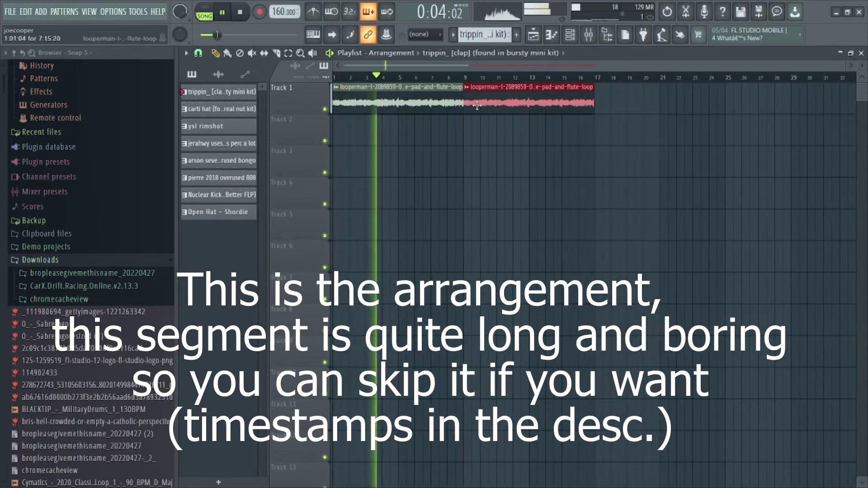
left_click_drag(516, 111, 461, 89)
key("ctrl+b")
scroll(579, 80, "down", 2)
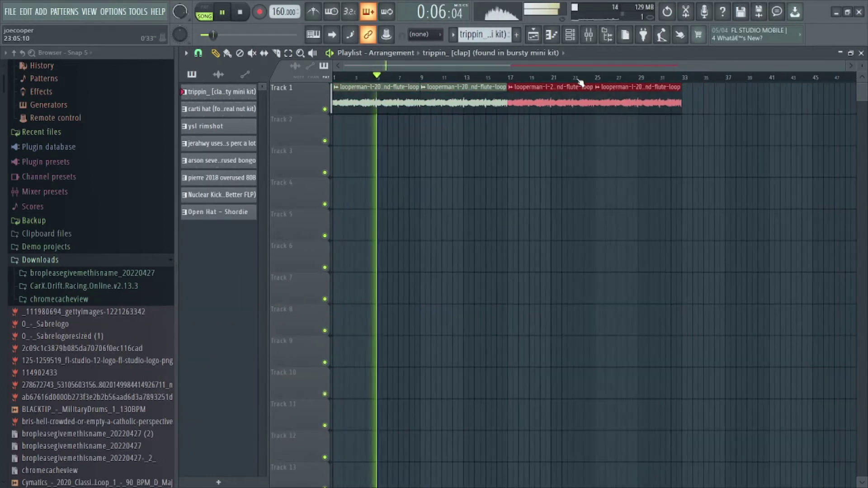
left_click(484, 224, "ctrl")
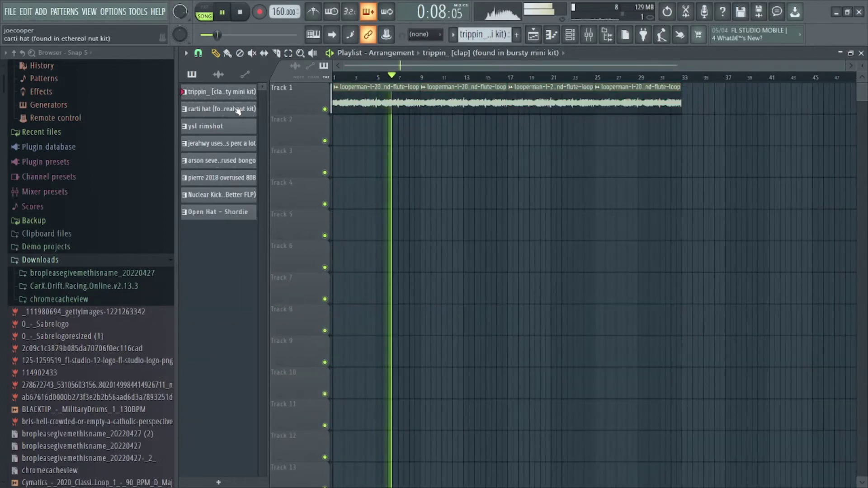
Step: Place the carti hat pattern on Track 2 and the trippin_ clap pattern on Track 3 at bar 9, repeating both through bar 32
left_click_drag(236, 113, 420, 131)
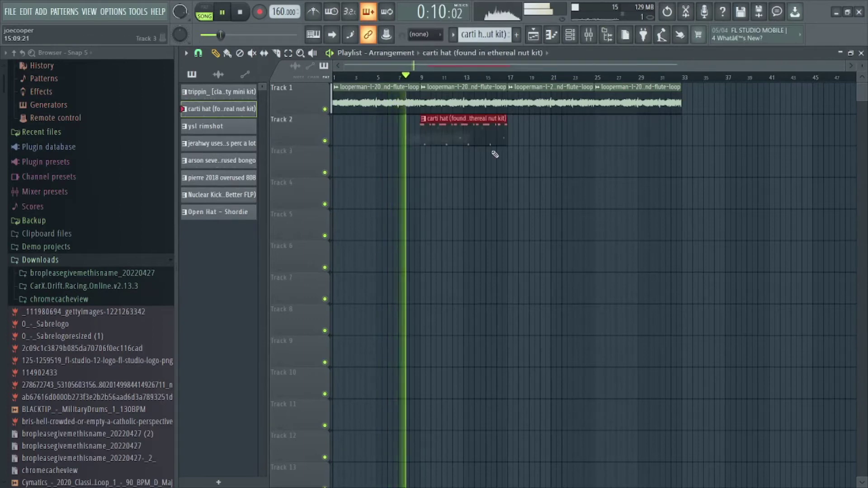
key("ctrl+b")
key("ctrl+b")
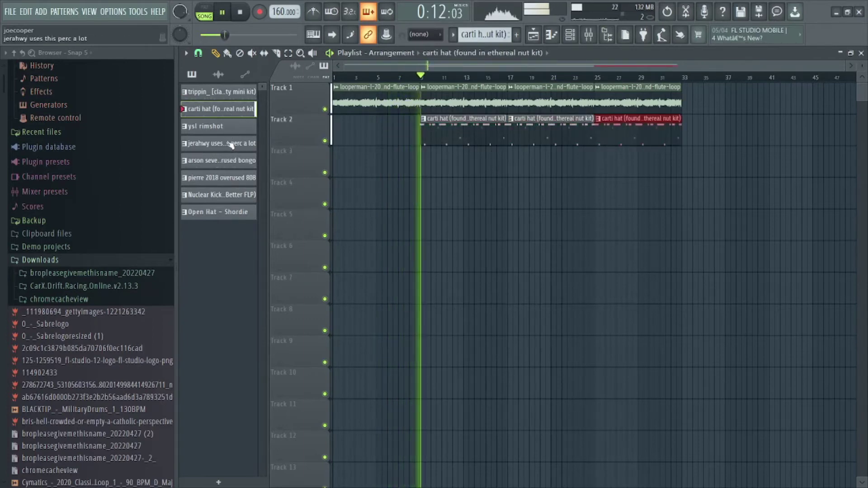
left_click_drag(242, 100, 422, 163)
key("ctrl+b")
key("ctrl+b")
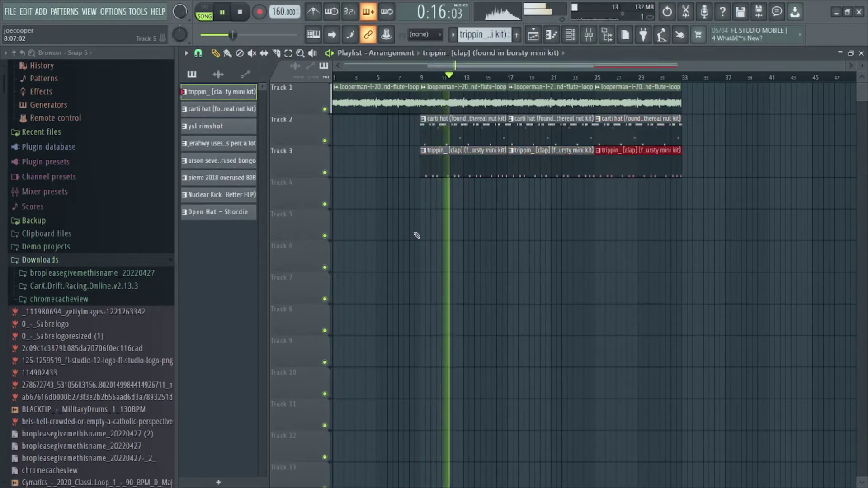
Step: Place the ysl rimshot pattern on Track 4 and the jerahwy perc pattern on Track 5 at bar 17 and repeat each once
left_click_drag(230, 130, 513, 200)
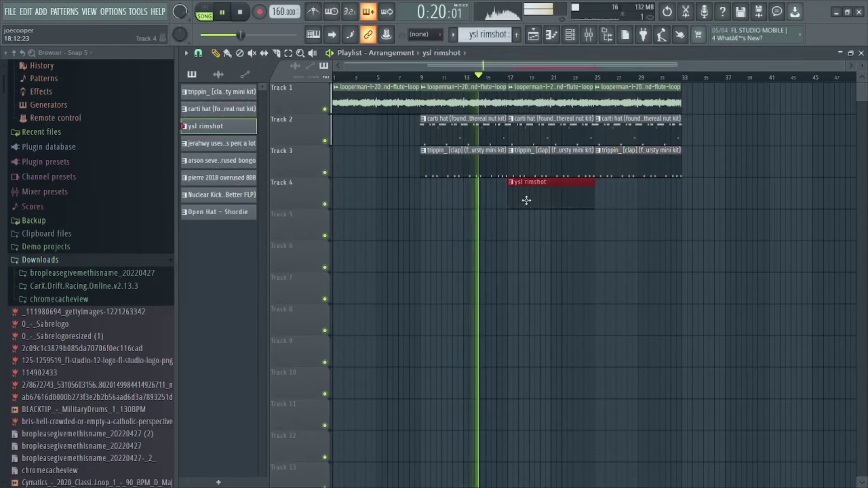
key("ctrl+b")
left_click_drag(226, 150, 509, 233)
key("ctrl+b")
Step: Place the arson seven bongo pattern on Track 6 at bars 17 and 25, and extend both Track 5 perc clips to eight bars
left_click_drag(220, 160, 506, 252)
key("ctrl+b")
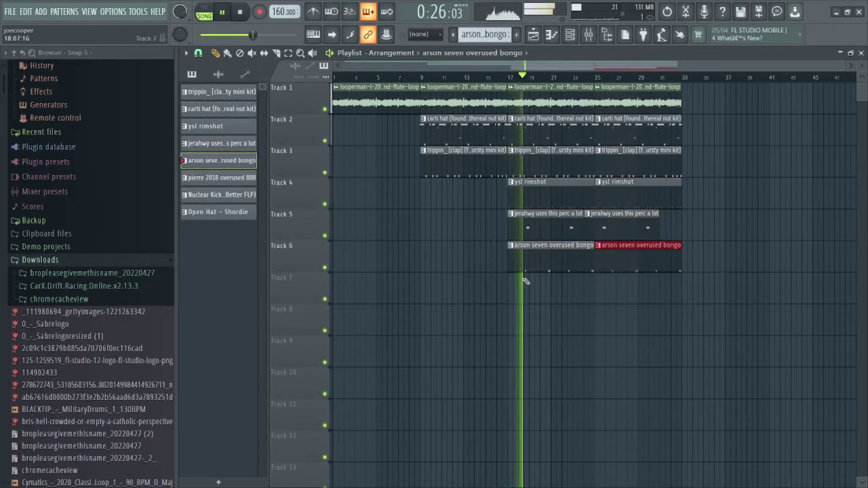
left_click_drag(618, 232, 551, 217)
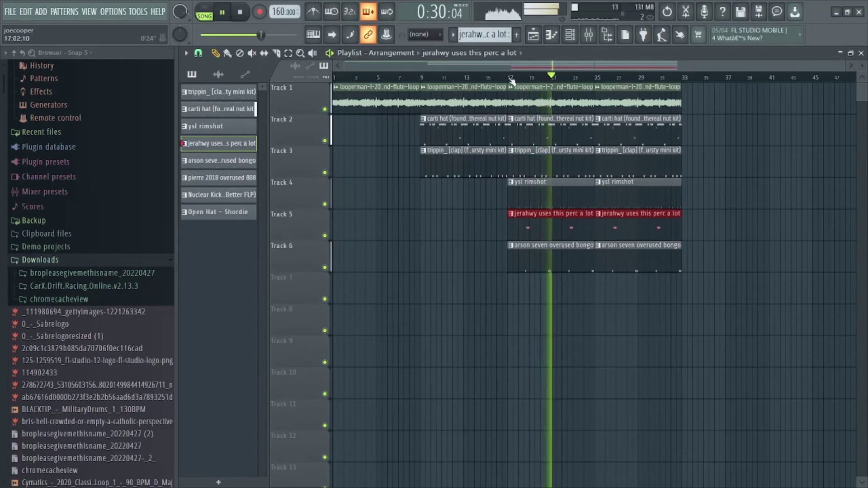
Step: Re-lay the melody loop clips on Track 1 end to end so they fill bars 1 to 32
key("space")
scroll(511, 80, "up", 4)
scroll(508, 65, "down", 5)
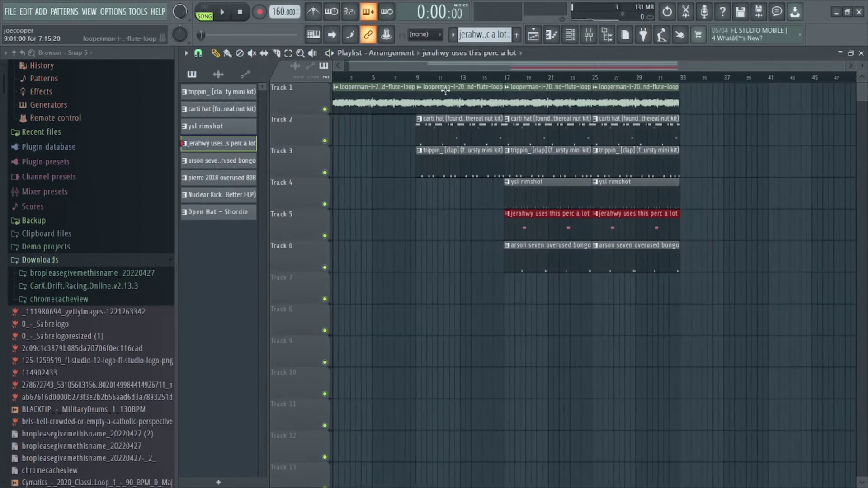
right_click(446, 90)
left_click_drag(463, 102, 407, 105)
left_click_drag(394, 106, 573, 107)
left_click(804, 170, "ctrl")
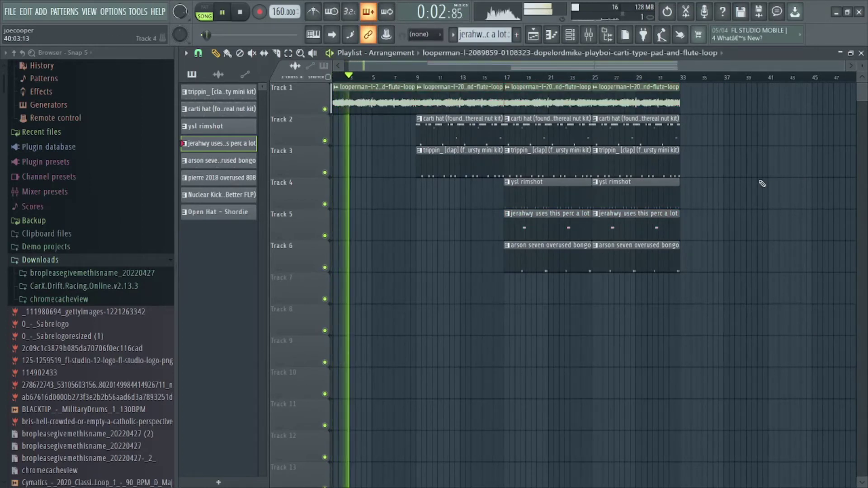
Step: Check the melody loop's alignment with the bars and delete its Track 1 copies from bar 9 onward, keeping only the first clip
scroll(495, 69, "up", 1)
scroll(496, 73, "up", 5)
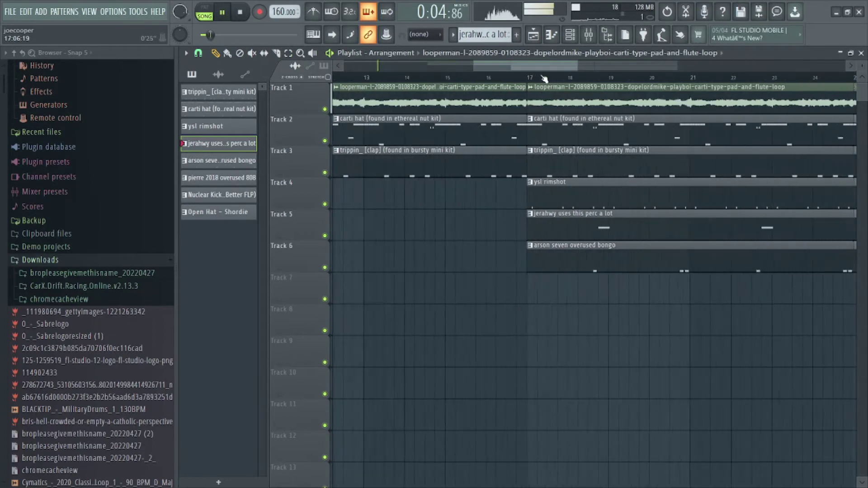
scroll(522, 81, "down", 4)
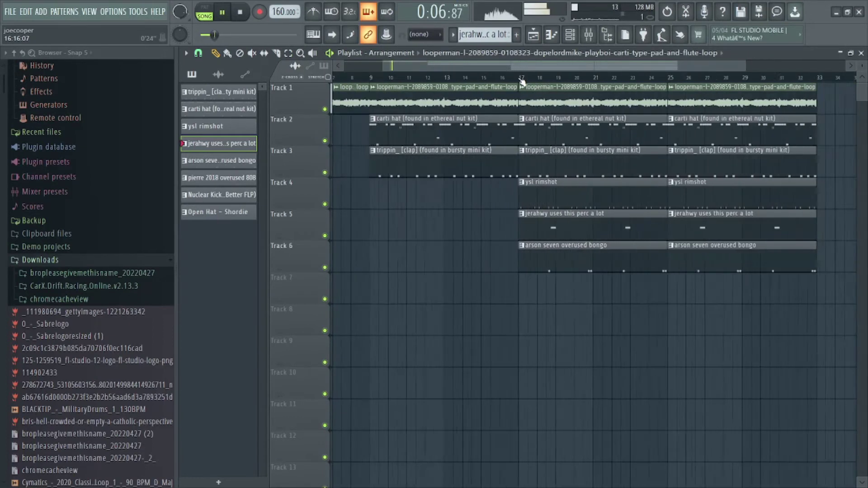
key("space")
scroll(396, 79, "up", 3)
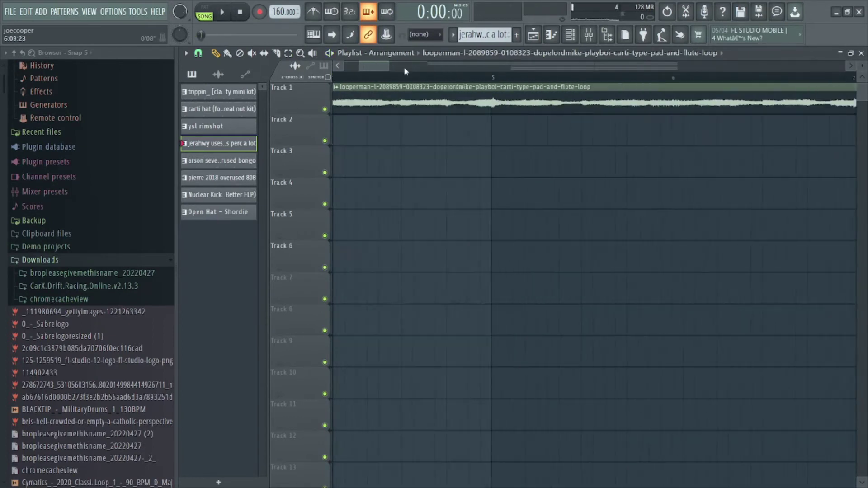
left_click(350, 90)
scroll(376, 80, "down", 7)
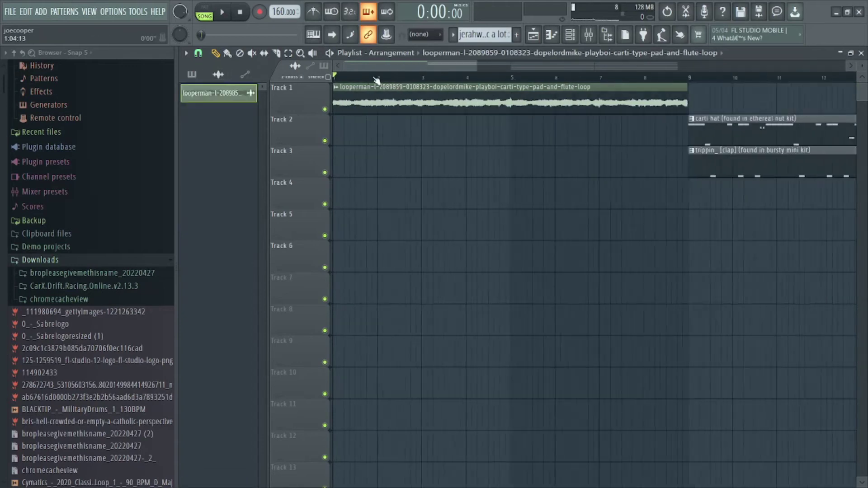
scroll(451, 80, "up", 4)
scroll(451, 80, "up", 4)
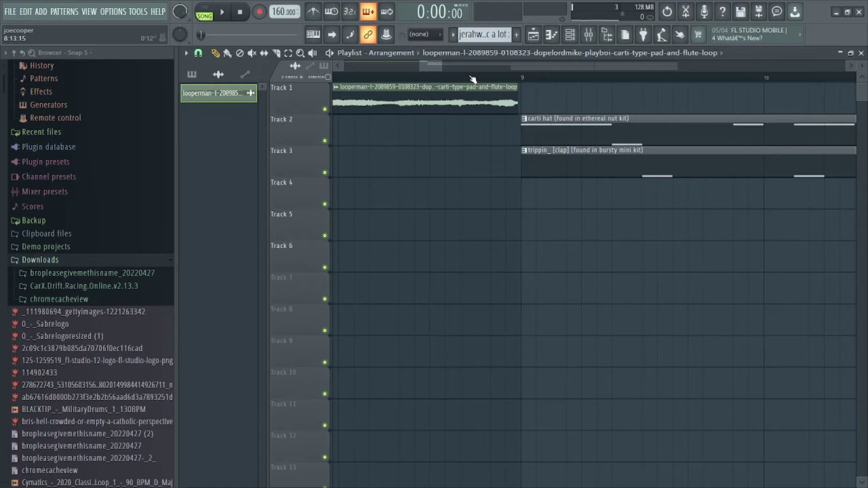
scroll(472, 79, "down", 5)
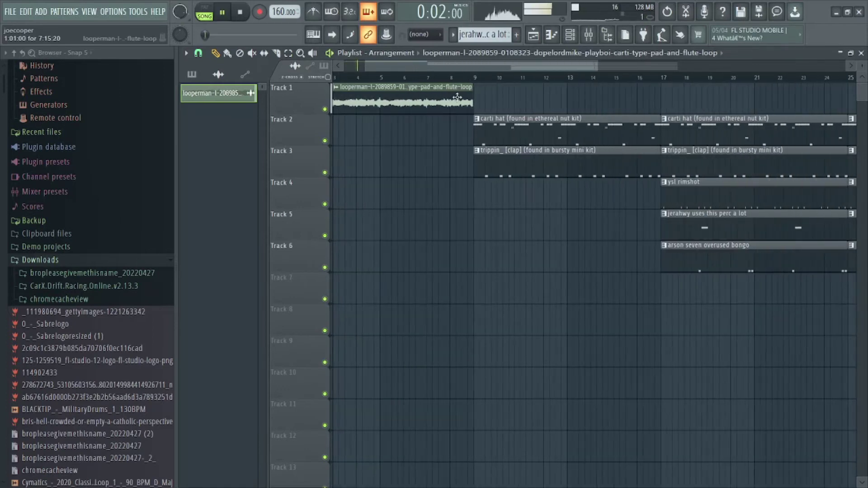
Step: Repeat the melody loop clip end to end on Track 1 so it fills bars 1 to 32
scroll(473, 82, "up", 4)
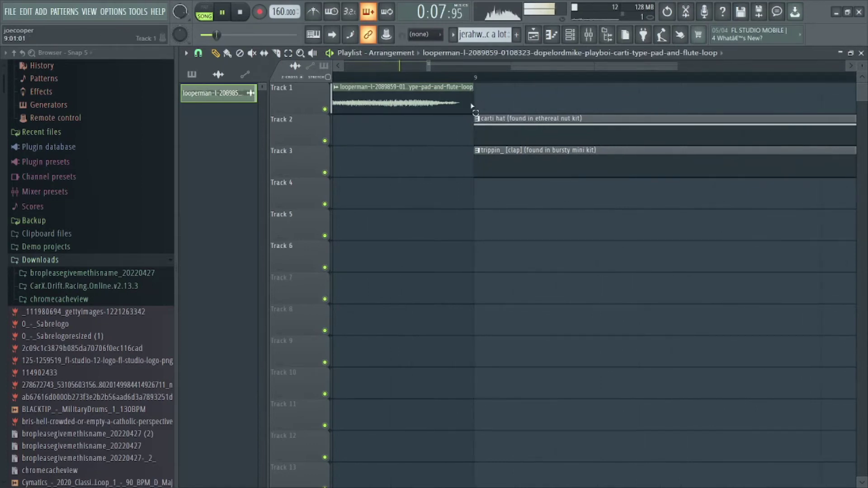
scroll(503, 78, "down", 7)
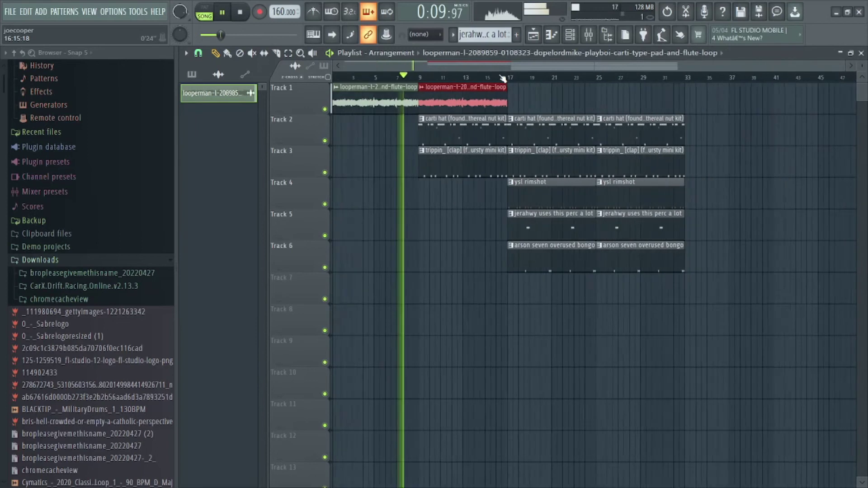
left_click(704, 194, "ctrl")
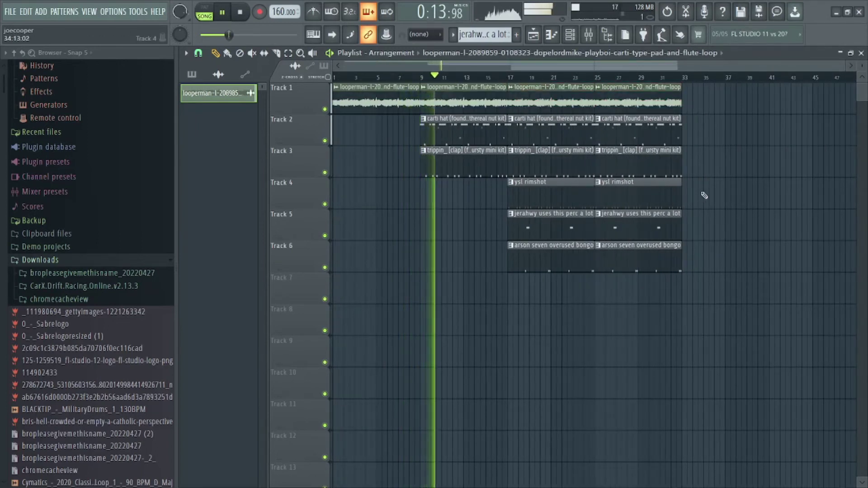
Step: Select all melody loop clips on Track 1 and examine how their seam lines up with the start of bar 9
left_click_drag(699, 109, 339, 96)
scroll(418, 79, "up", 7)
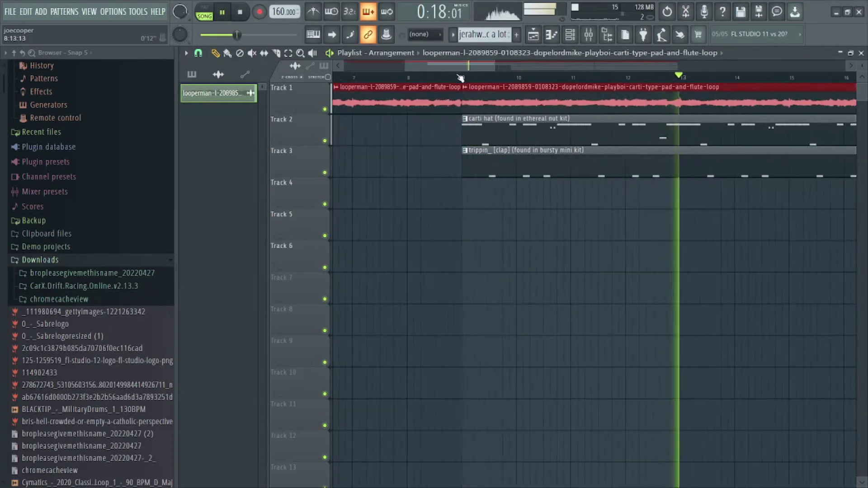
key("space")
scroll(460, 78, "up", 4)
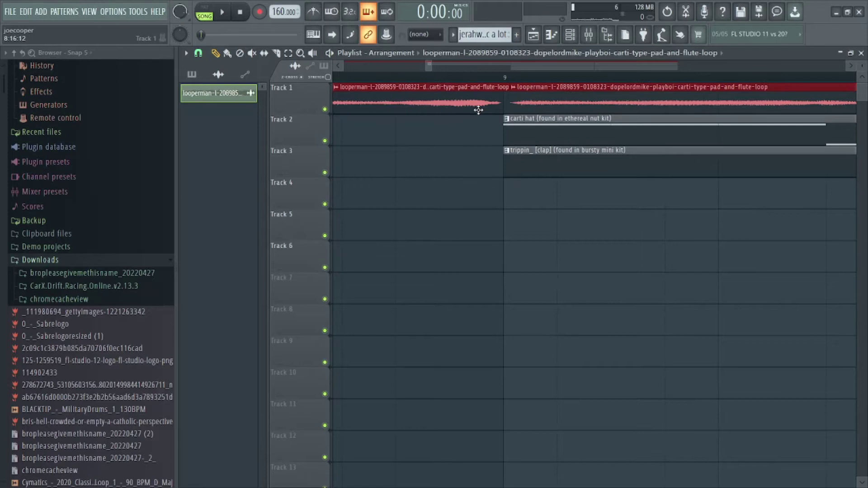
scroll(488, 68, "down", 8)
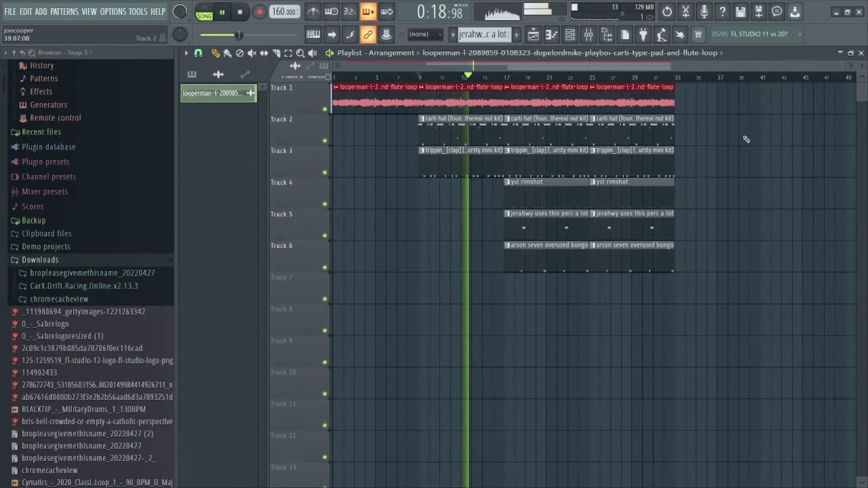
Step: Place the pierre 2018 808, Nuclear Kick and Open Hat - Shordie patterns on Tracks 7, 8 and 9 at bar 17 and repeat each once
left_click(192, 75)
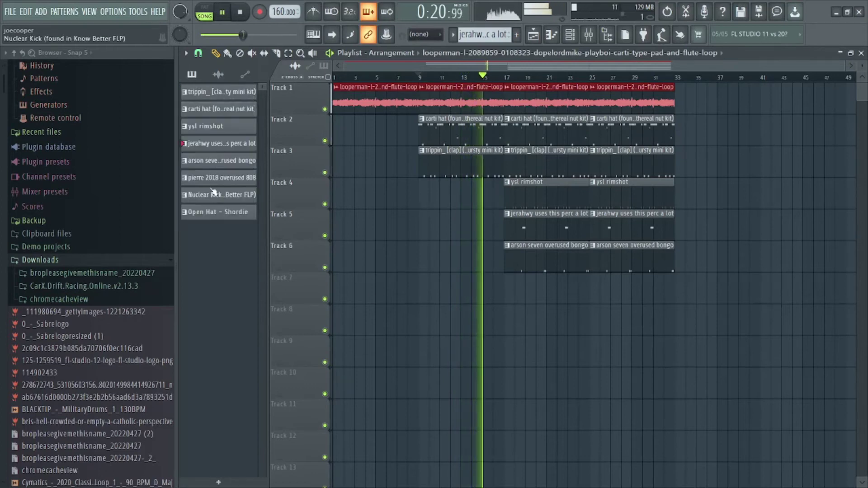
left_click_drag(219, 178, 509, 289)
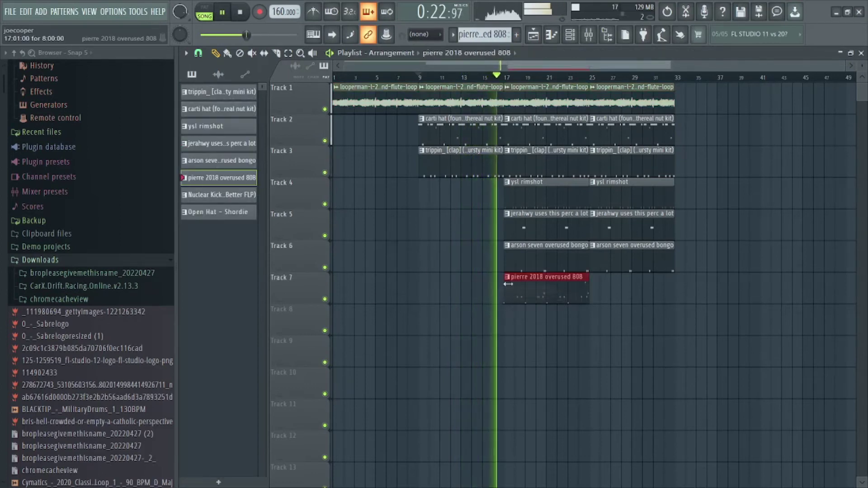
key("ctrl+b")
left_click_drag(219, 195, 503, 322)
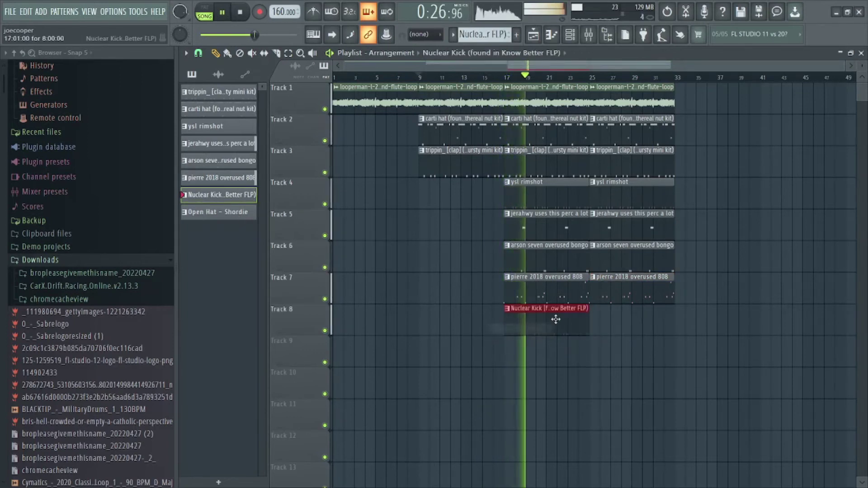
key("ctrl+b")
left_click_drag(205, 213, 506, 346)
key("ctrl+b")
key("ctrl+d")
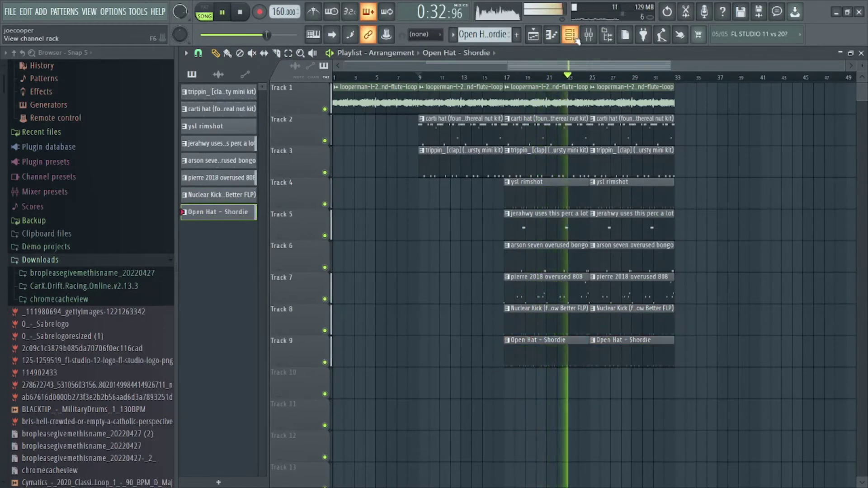
Step: Adjust the drum levels in the channel rack, bringing one channel's volume to about 48%
key("F6")
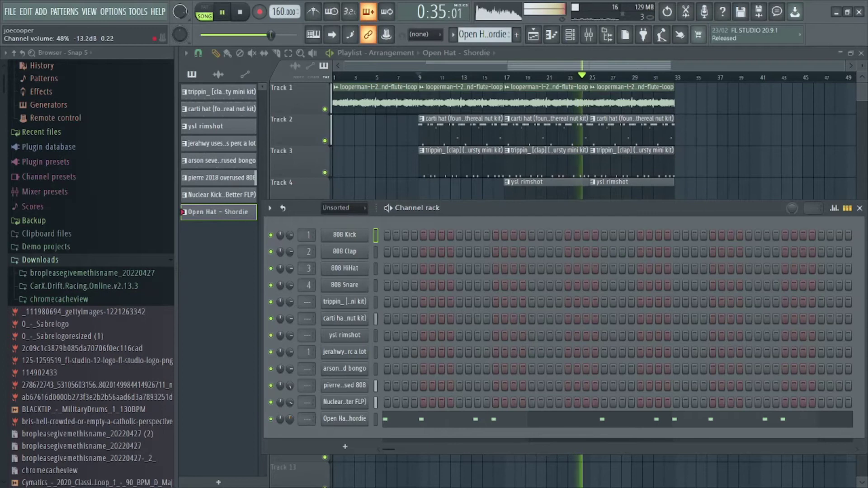
key("F6")
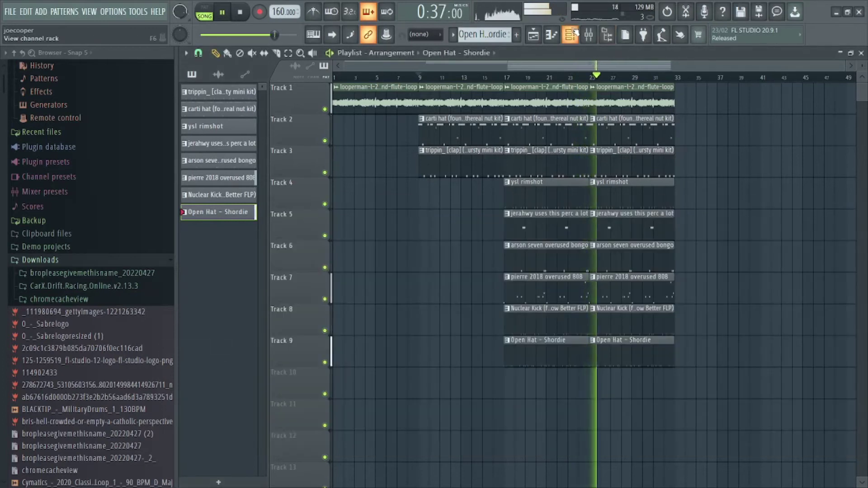
key("F6")
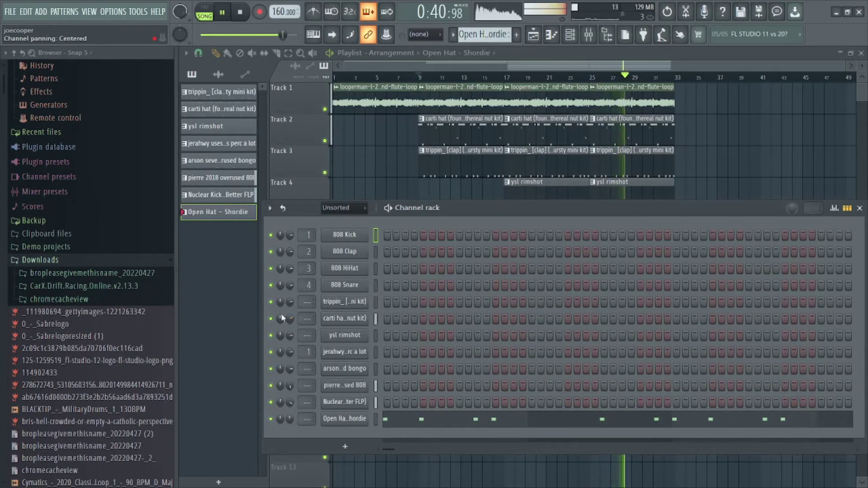
key("F6")
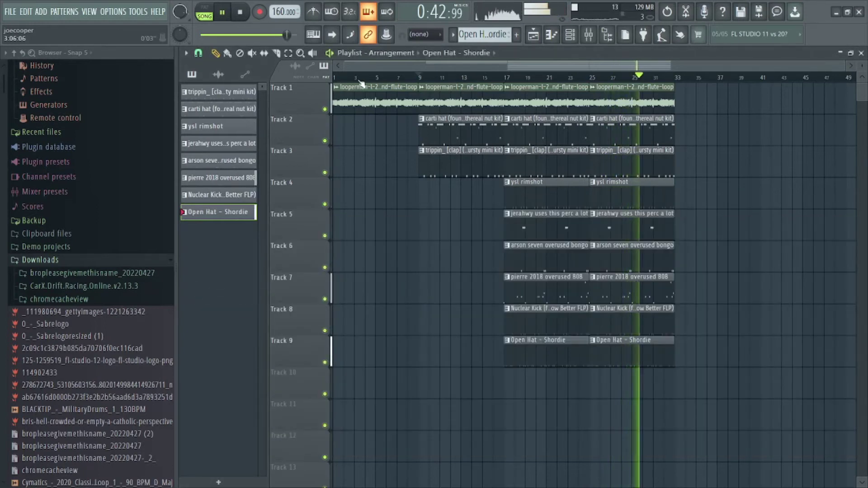
Step: Repeat the last two 808 clips on Track 7 and melody clips on Track 1 across bars 33 to 48
left_click_drag(685, 398, 615, 343)
left_click_drag(654, 292, 512, 291)
key("ctrl+b")
left_click_drag(640, 107, 527, 109)
key("ctrl+b")
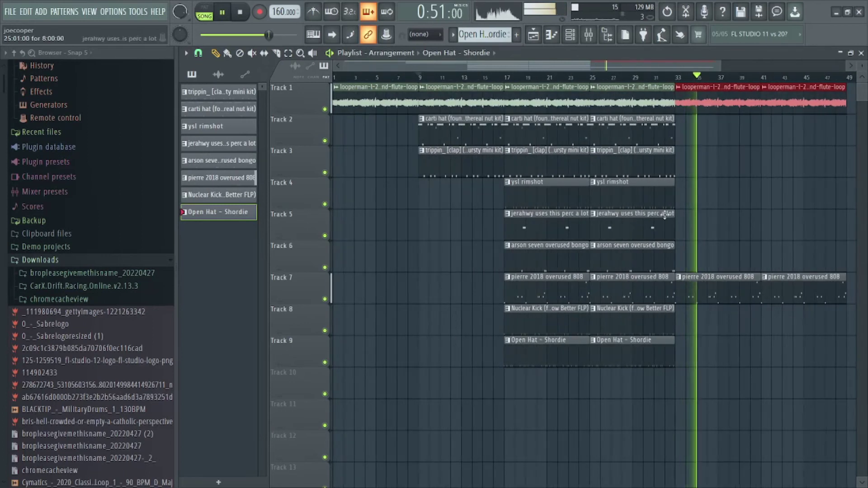
Step: Copy the carti hat, trippin_ clap and Open Hat clips on Tracks 2, 3 and 9 to bars 41 and 49
left_click_drag(676, 115, 799, 149)
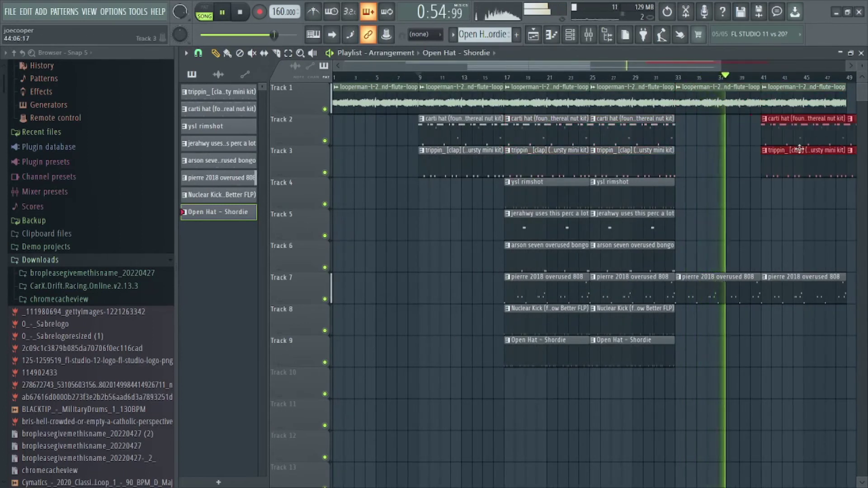
left_click_drag(655, 354, 548, 353, "ctrl")
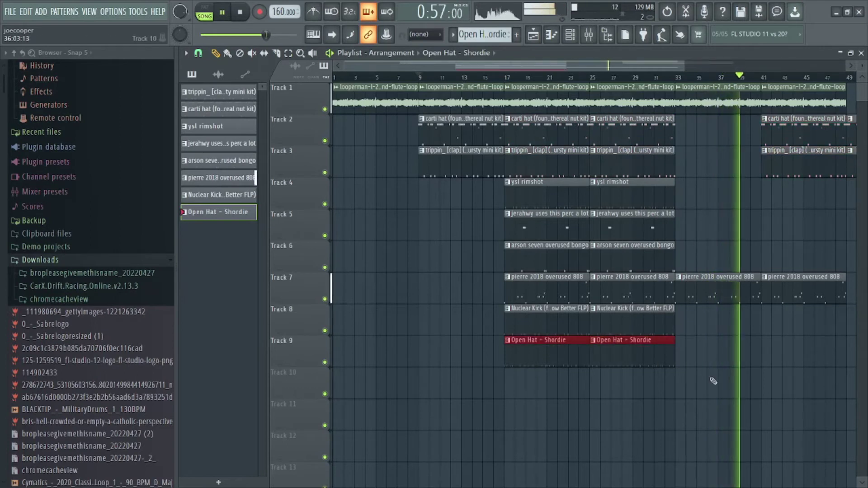
left_click(713, 380, "ctrl")
left_click_drag(643, 348, 784, 351, "shift")
left_click(797, 350, "ctrl")
key("ctrl+b")
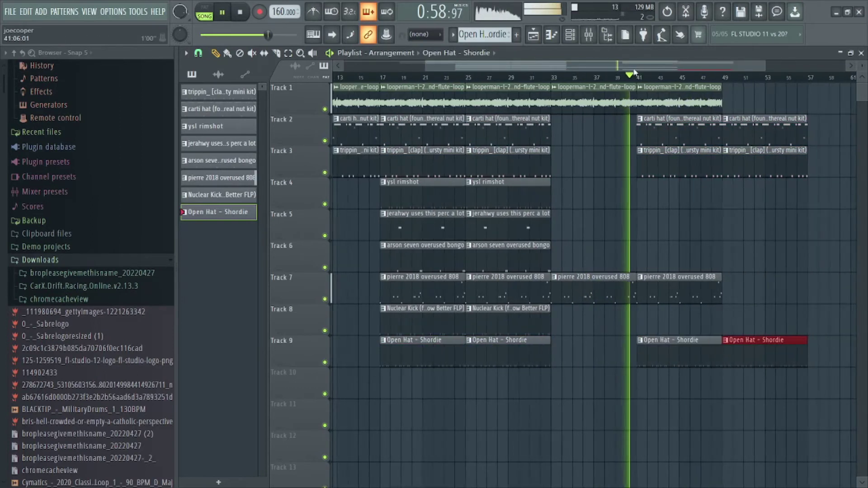
Step: Extend the melody and 808 through bar 56, and repeat the last melody, hat, clap, 808 and Open Hat clips at bar 57
scroll(633, 72, "down", 2)
left_click_drag(650, 98, 709, 102, "shift")
left_click_drag(652, 285, 638, 296, "ctrl")
key("ctrl+b")
left_click_drag(761, 385, 694, 83, "ctrl")
left_click_drag(700, 118, 759, 119, "shift")
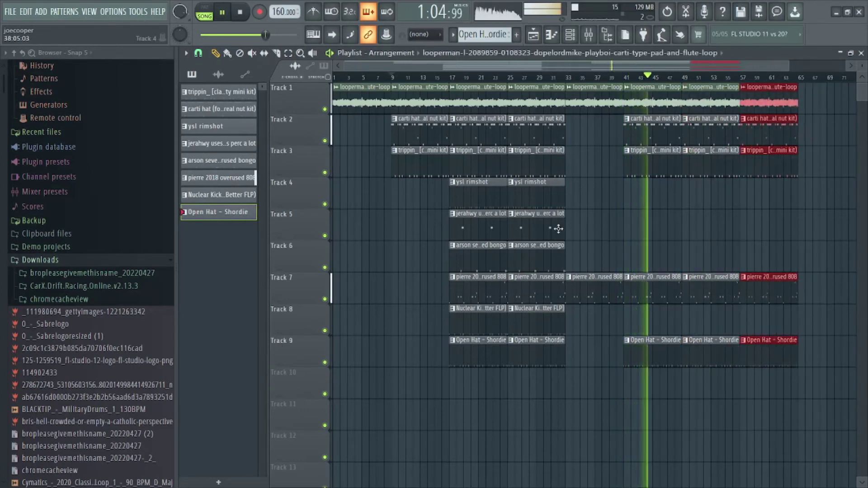
Step: Copy the rimshot, perc and bongo clips on Tracks 4 to 6 and the kick clips on Track 8 to bars 49 to 64
left_click_drag(565, 274, 460, 178, "ctrl")
key("ctrl+b")
left_click_drag(593, 199, 709, 199)
left_click_drag(528, 329, 709, 323, "ctrl")
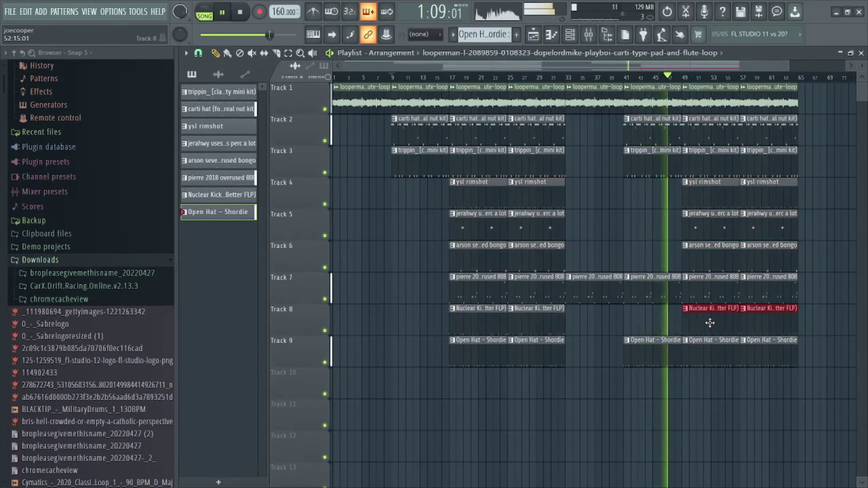
left_click(697, 431)
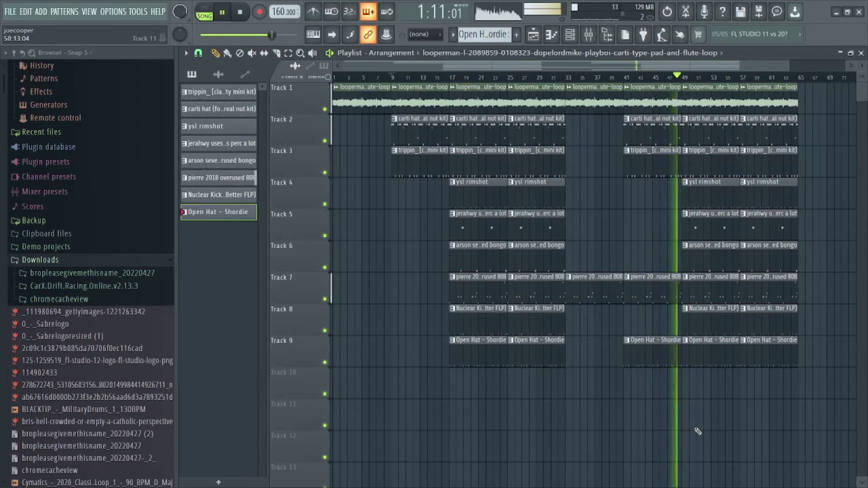
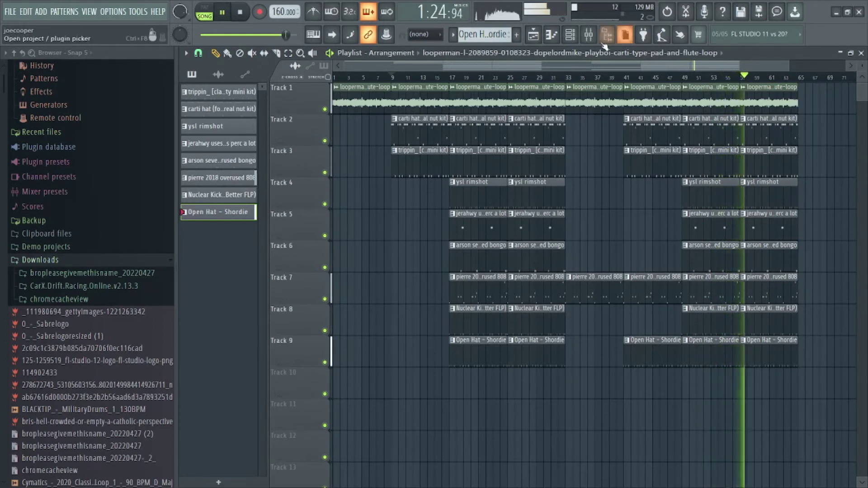
Step: Fine-tune a channel's volume to about 74% in the channel rack
key("F6")
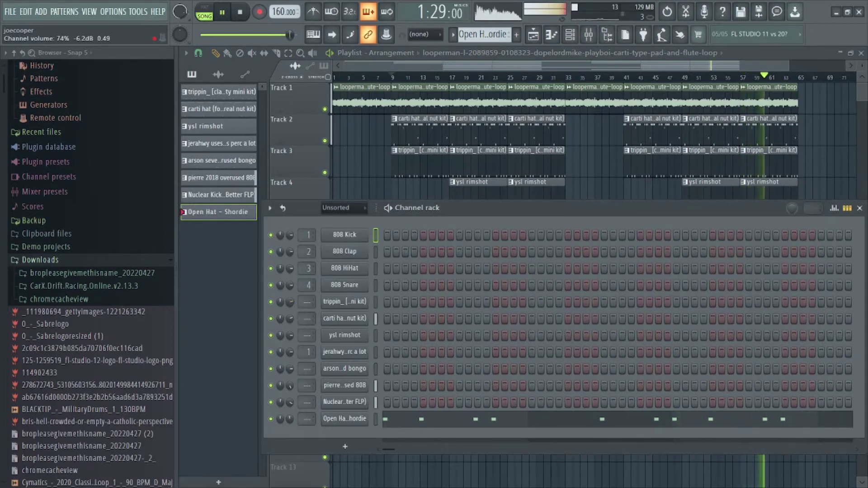
key("F6")
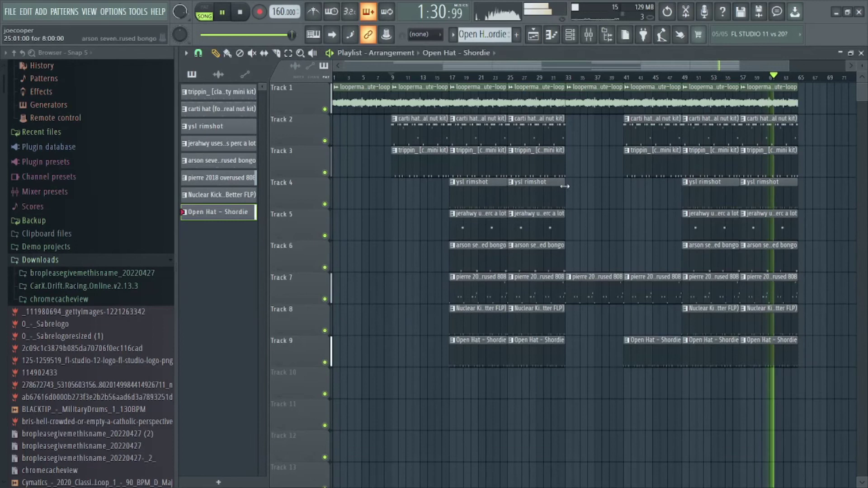
scroll(589, 64, "right", 3)
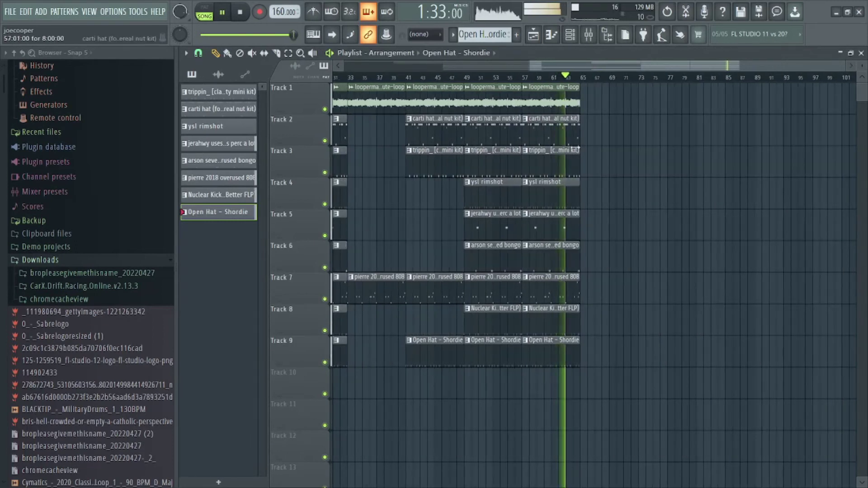
left_click_drag(529, 108, 504, 103)
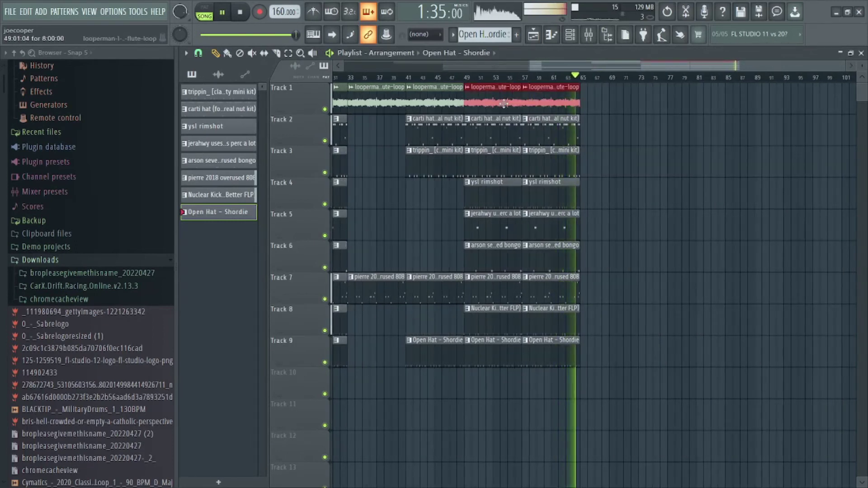
key("ctrl+b")
right_click(632, 94)
right_click(653, 98)
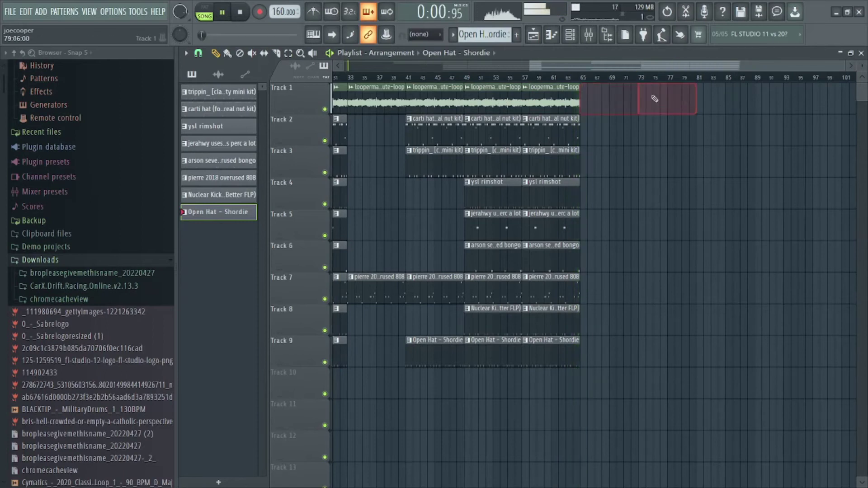
left_click_drag(509, 99, 611, 102)
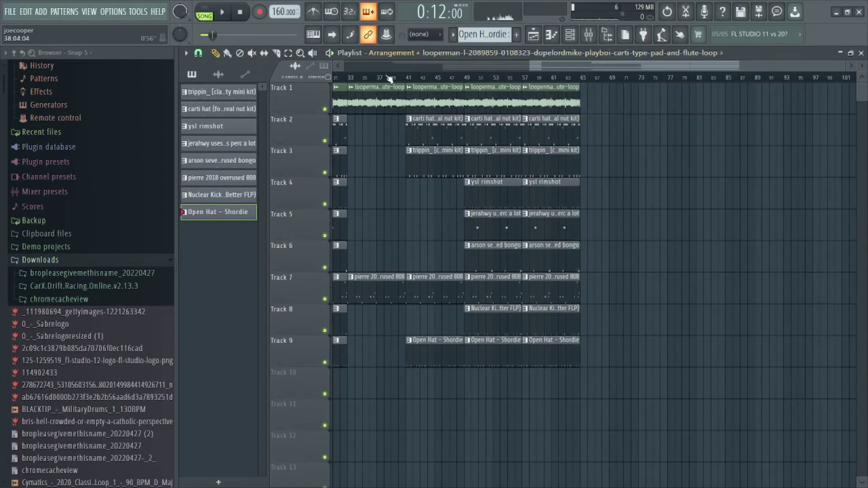
Step: Select all similar melody loop clips on Track 1 and shift them so the seam falls exactly on bar 33
scroll(389, 78, "up", 4)
scroll(713, 80, "up", 6)
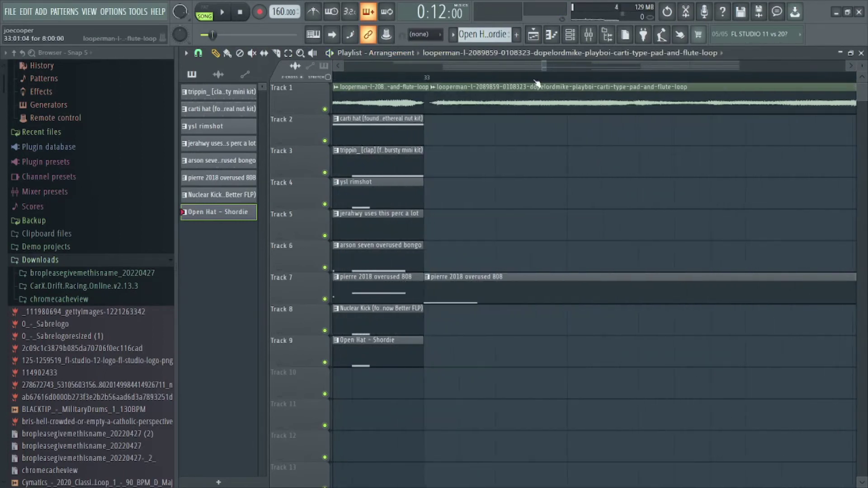
left_click(432, 87)
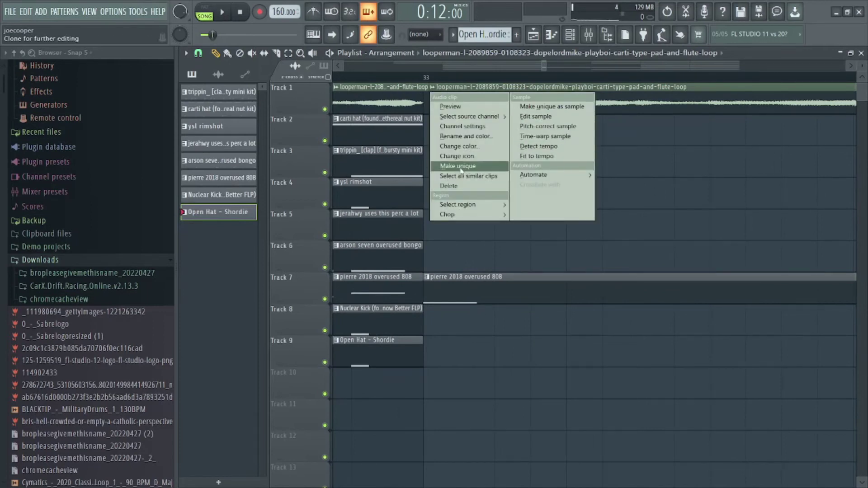
left_click(478, 178)
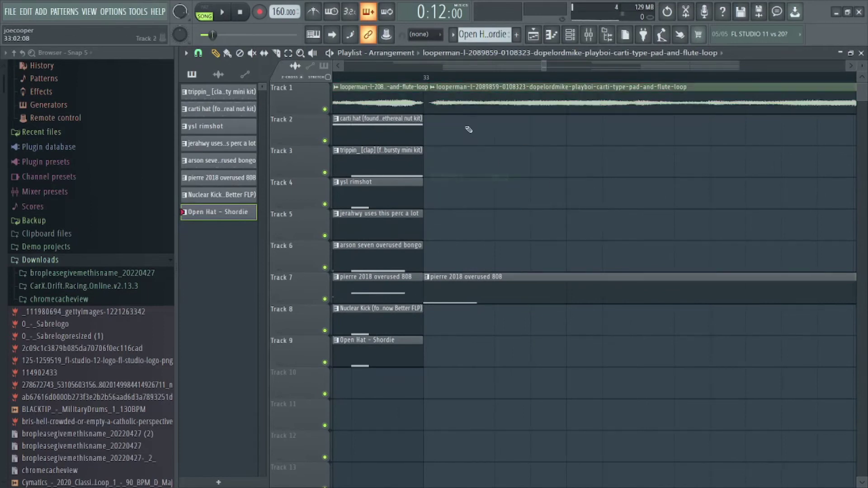
left_click(432, 87)
left_click(455, 176)
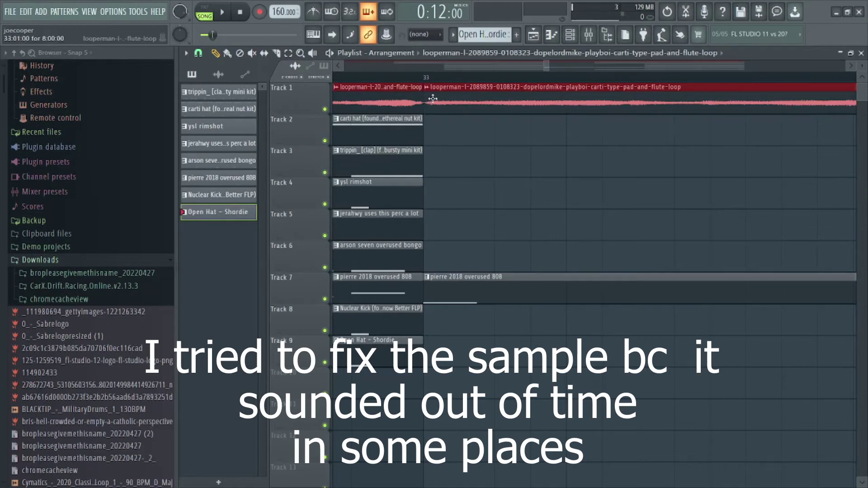
Step: Play the track around bar 9 and check the melody loop's timing against the bar line and drum clips
scroll(407, 85, "down", 5)
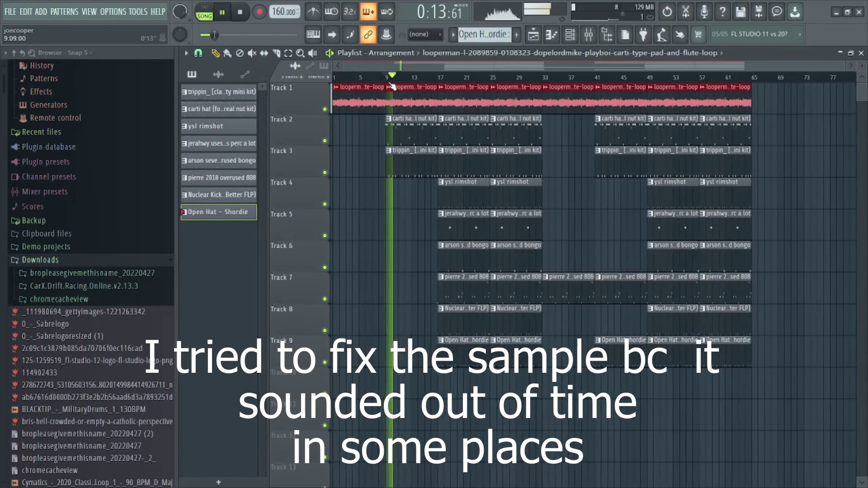
scroll(392, 86, "up", 5)
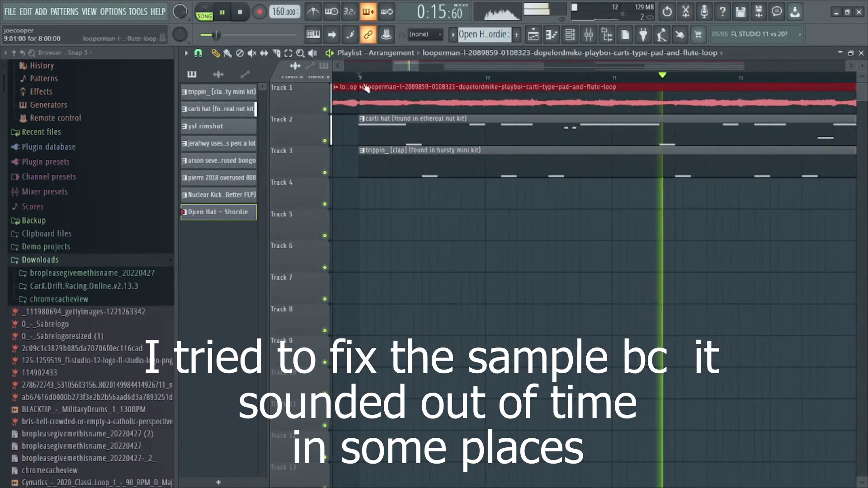
scroll(384, 84, "up", 3)
key("space")
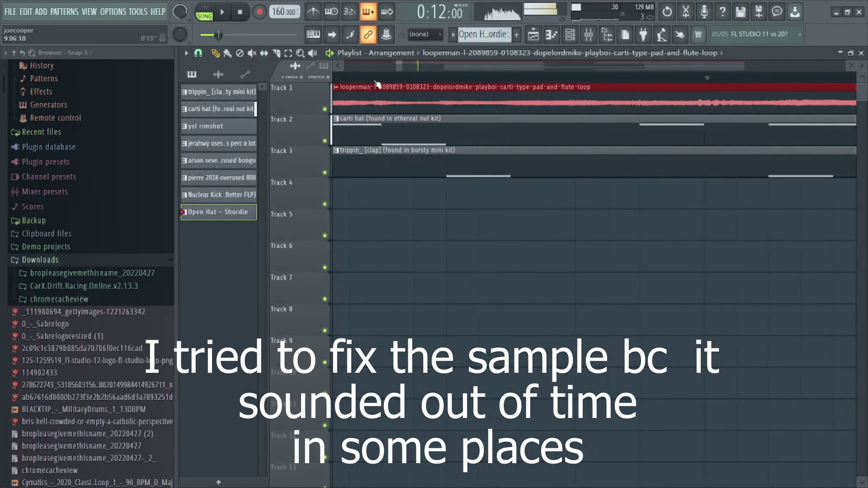
Step: Try to shift the melody loop clips on Track 1 near bar 9 and play the track against the drums
scroll(388, 94, "up", 1)
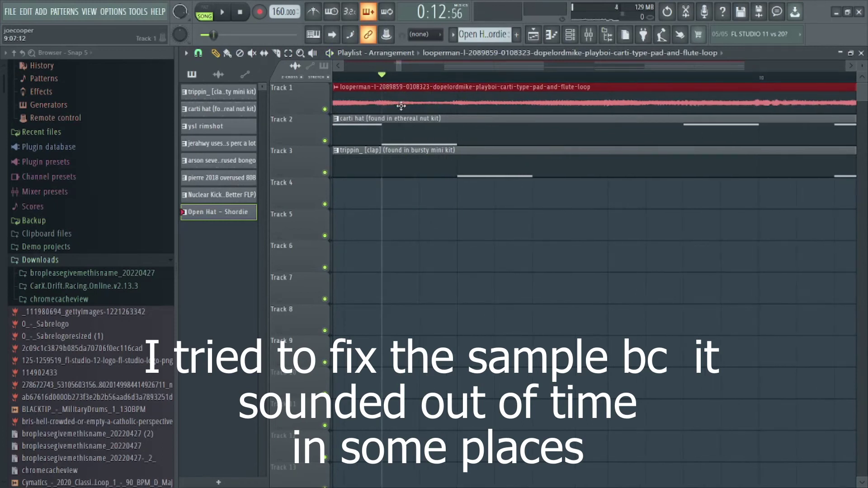
left_click(404, 107)
key("space")
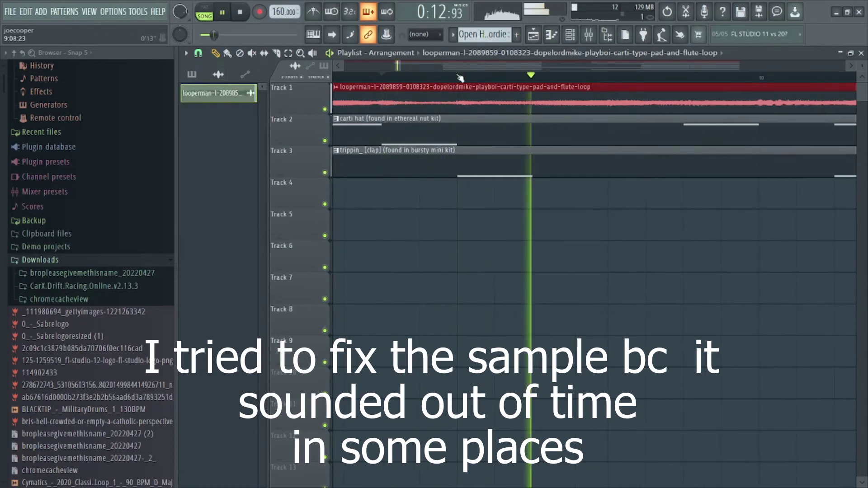
scroll(452, 86, "down", 4)
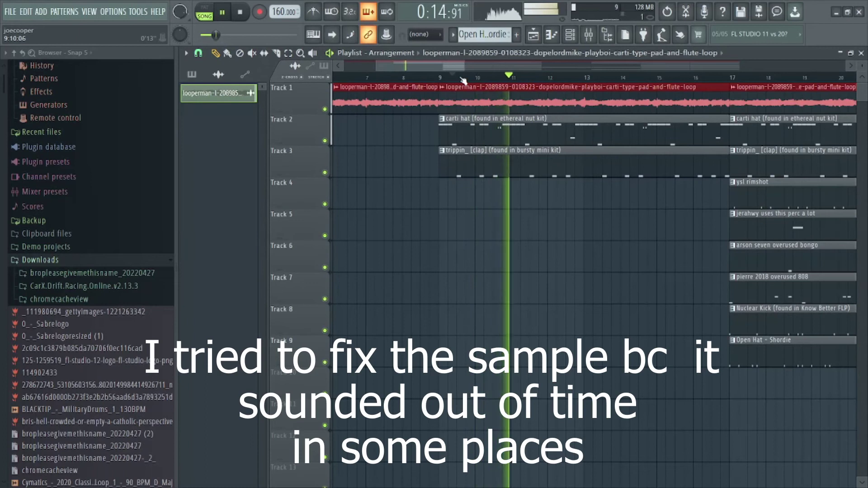
key("space")
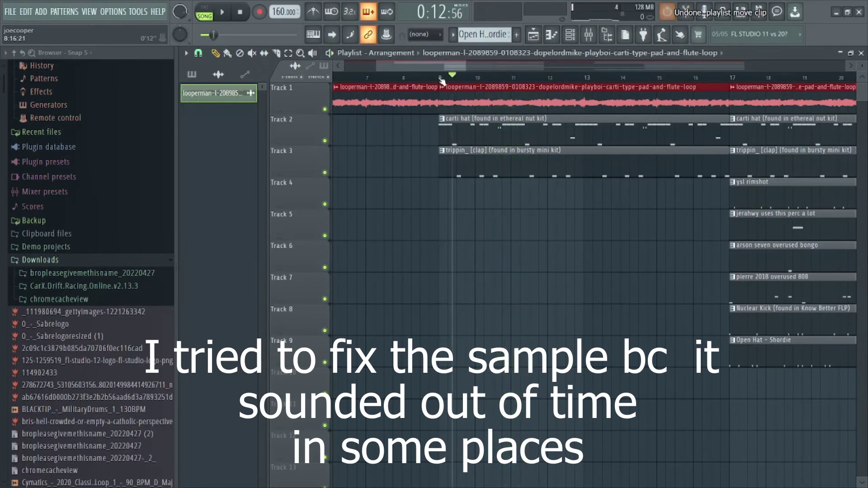
Step: Undo the last melody loop clip move and replay the track from bar 9
key("ctrl+alt+z")
key("space")
scroll(447, 82, "up", 4)
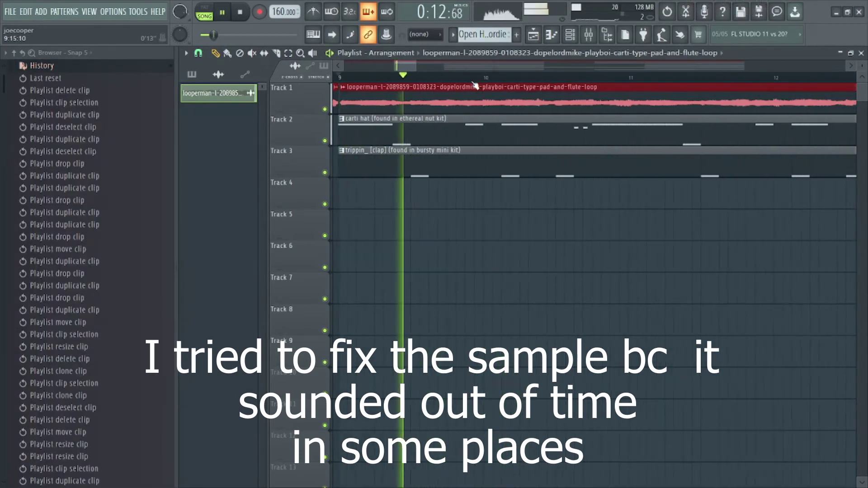
scroll(456, 84, "down", 5)
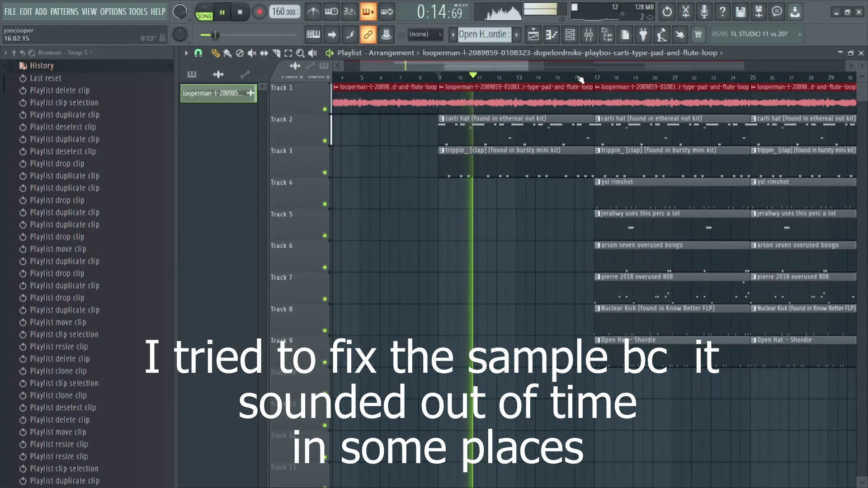
scroll(421, 79, "up", 6)
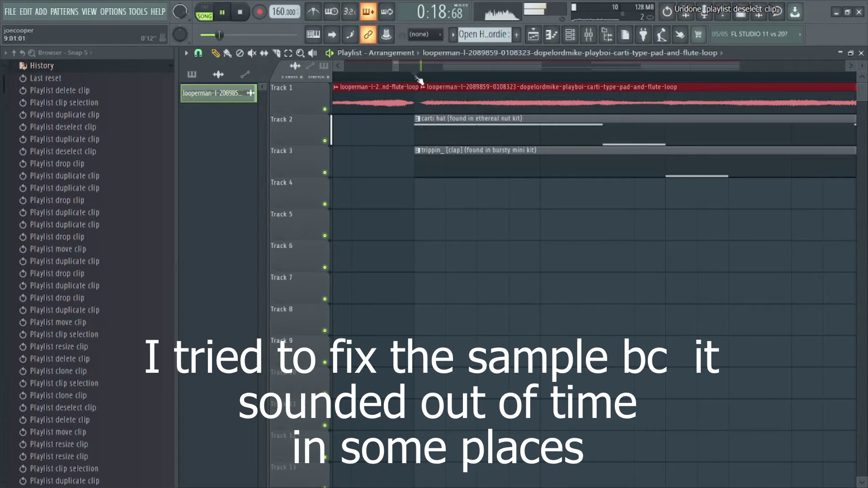
key("ctrl+shift+z")
left_click(420, 78)
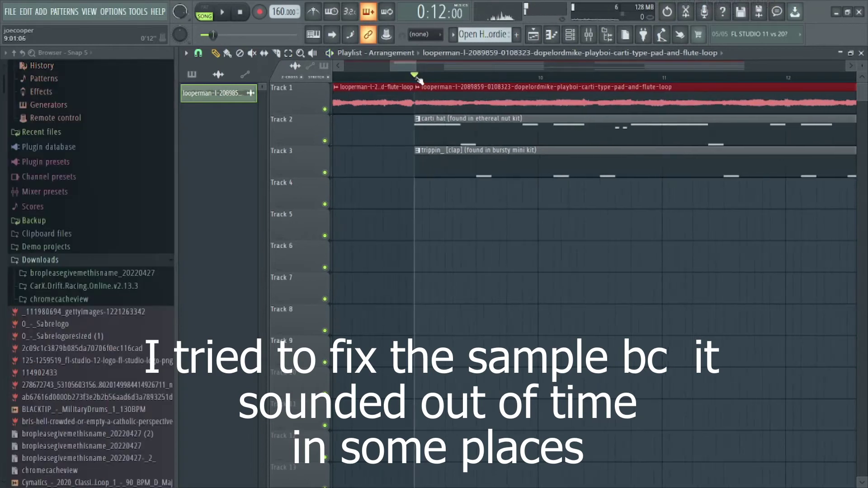
Step: Play bars 9 to 14 and examine how the melody loop's waveform lines up with the bar lines
scroll(421, 78, "down", 2)
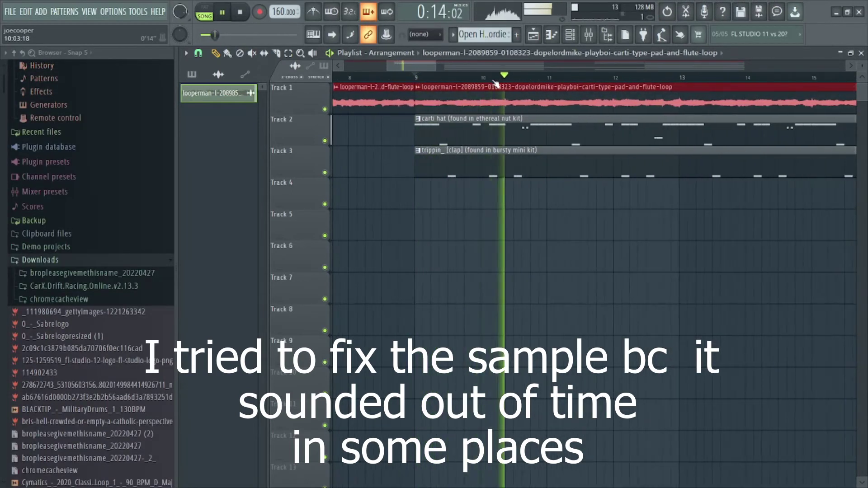
scroll(509, 78, "down", 3)
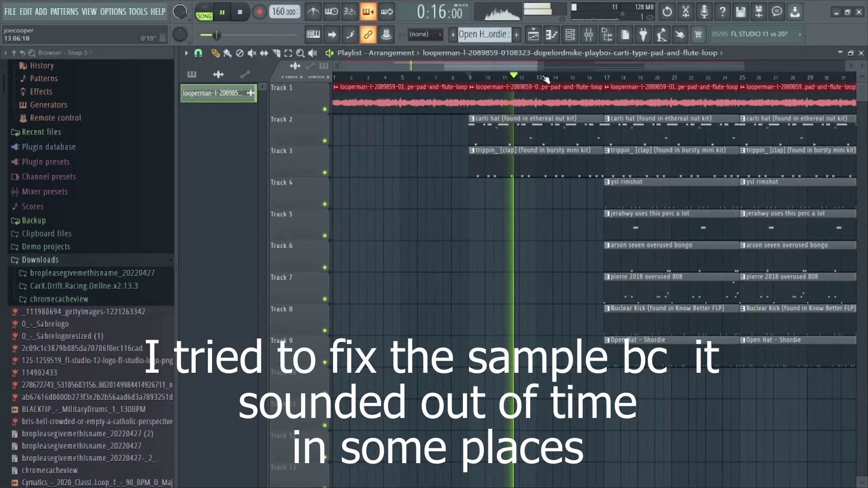
scroll(493, 80, "up", 5)
scroll(479, 83, "up", 3)
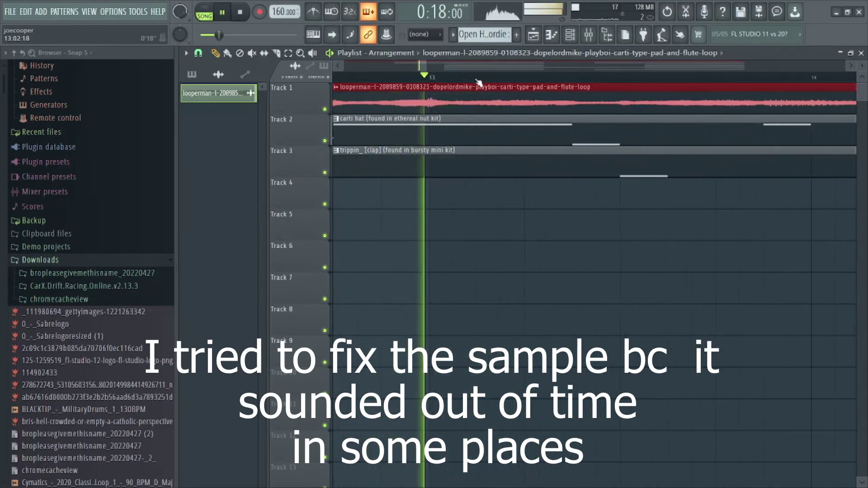
scroll(428, 78, "down", 8)
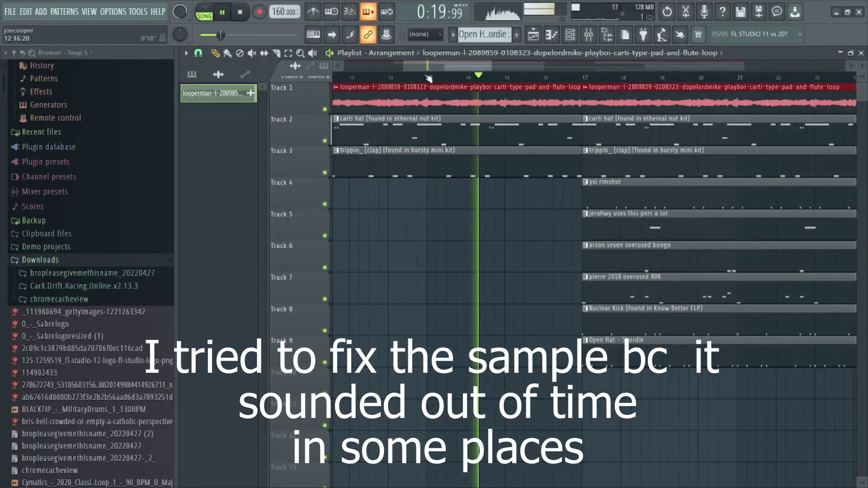
key("ctrl+d")
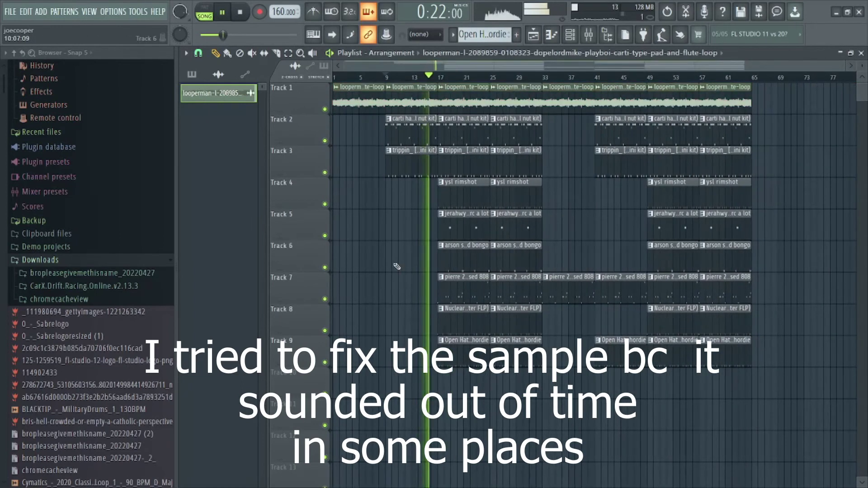
left_click(327, 76)
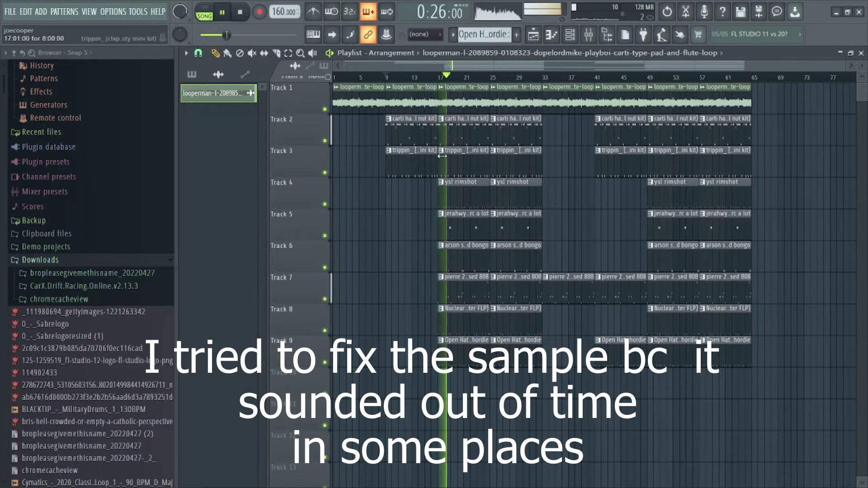
left_click_drag(726, 91, 389, 130)
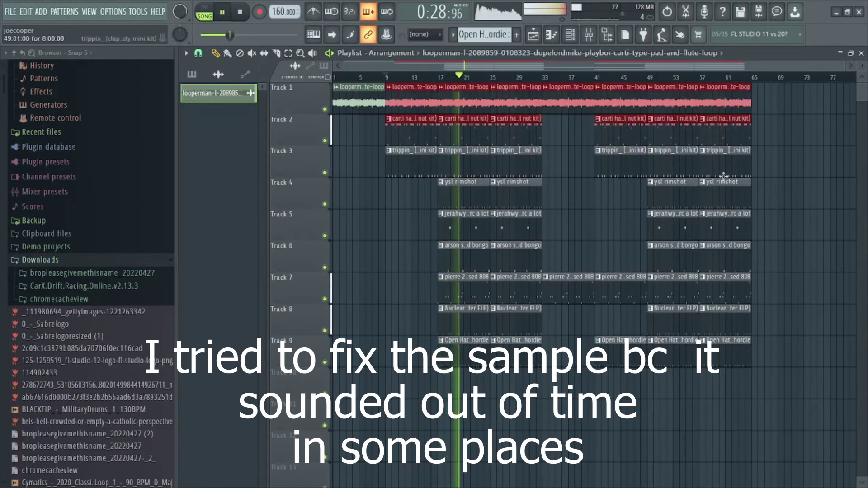
left_click(779, 190)
Step: Try to realign the start of the melody loop clip at bar 17 on Track 1 and play across the seam
scroll(420, 79, "up", 5)
scroll(420, 79, "up", 3)
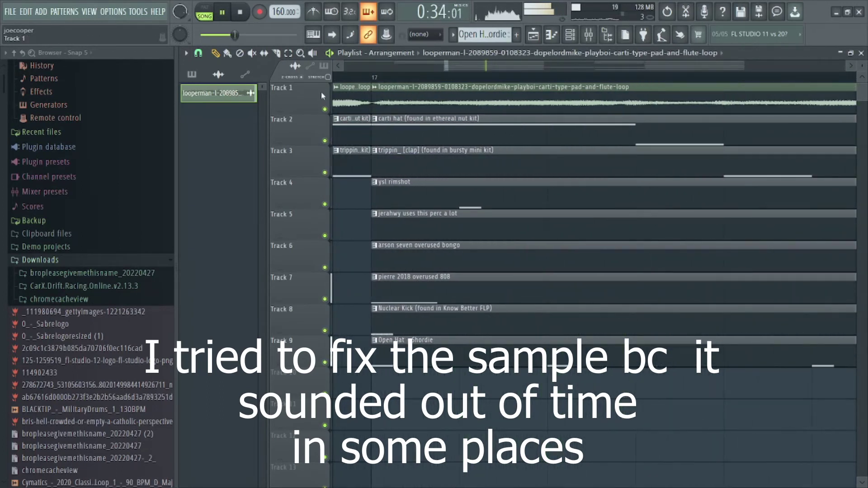
left_click(388, 101)
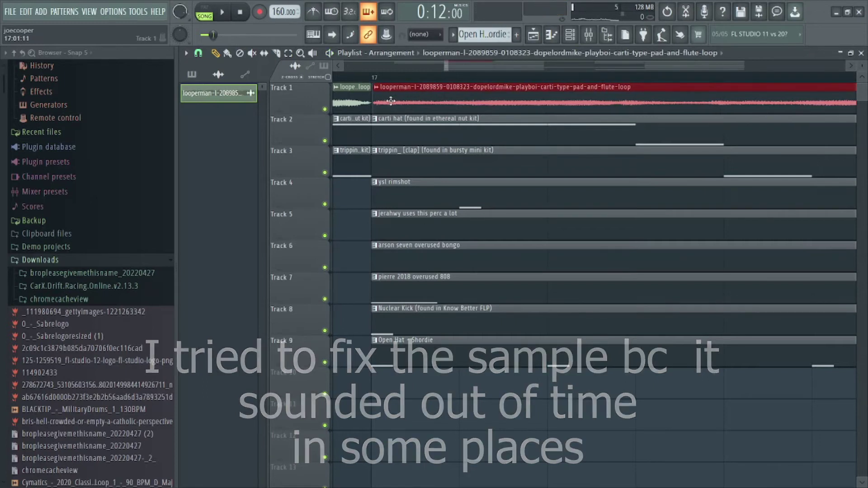
key("space")
scroll(391, 80, "down", 3)
key("space")
scroll(391, 80, "up", 3)
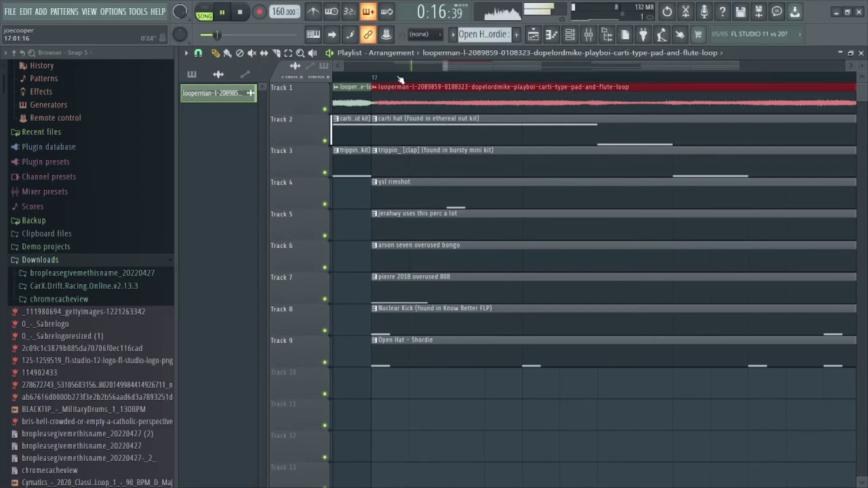
scroll(400, 80, "down", 5)
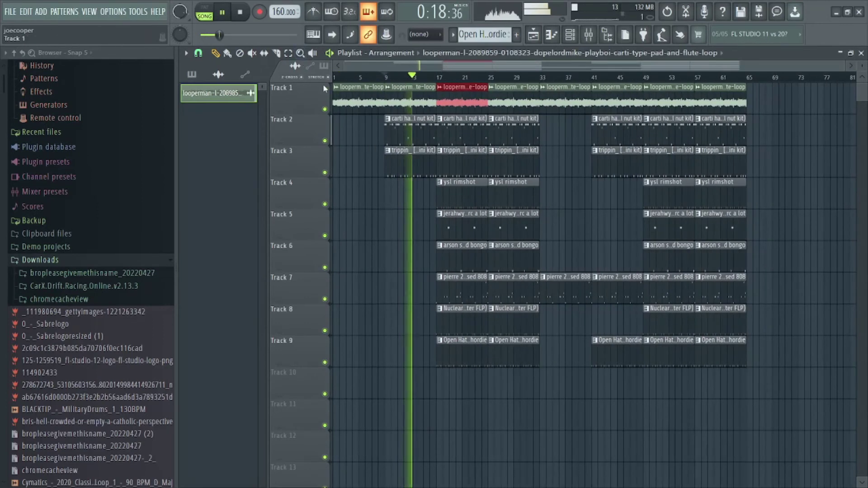
scroll(416, 79, "up", 5)
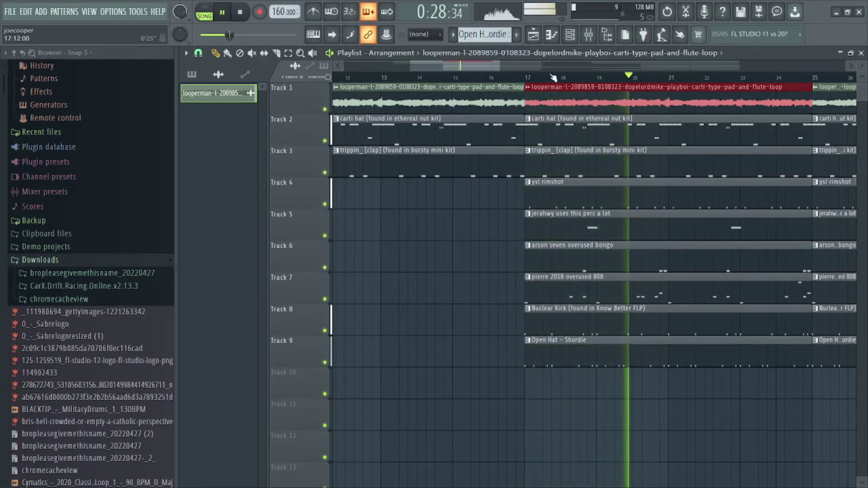
Step: Undo the resize of the melody loop clip at bar 17 and the playlist clip edits before it
key("ctrl+z")
scroll(525, 81, "up", 4)
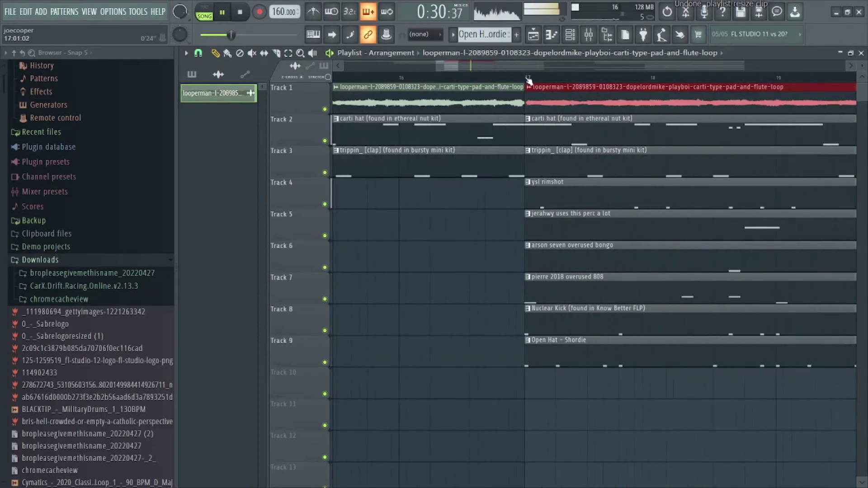
scroll(529, 82, "up", 5)
key("ctrl+z")
key("ctrl+z")
key("ctrl+alt+z")
key("ctrl+alt+z")
key("ctrl+alt+z")
key("ctrl+alt+z")
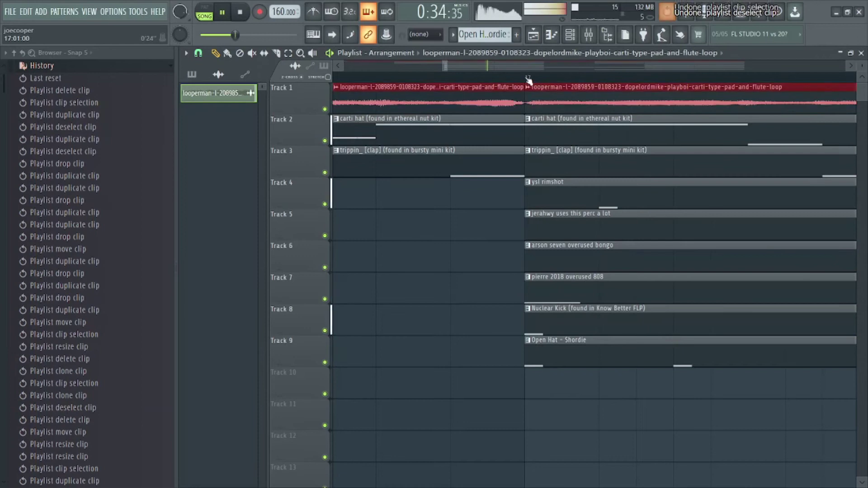
Step: Recut the start of the melody loop clip at bar 9 on Track 1 and play the track to check its timing
scroll(528, 82, "down", 9)
left_click_drag(424, 223, 412, 241)
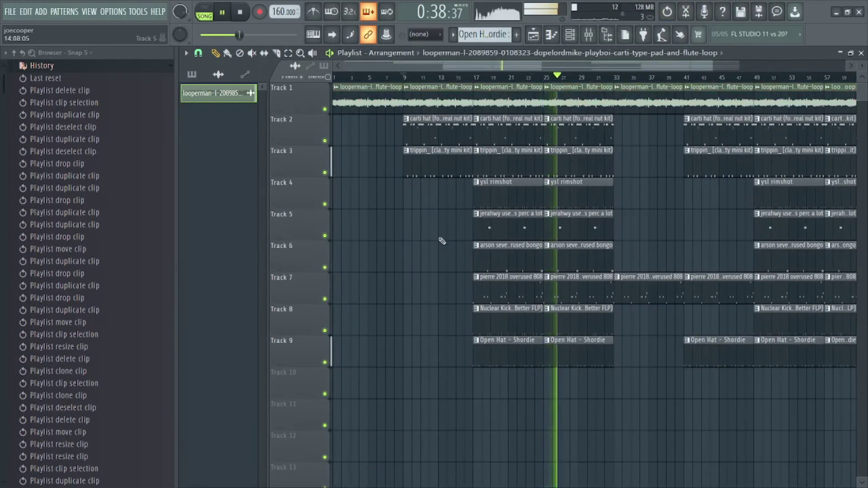
left_click(102, 67)
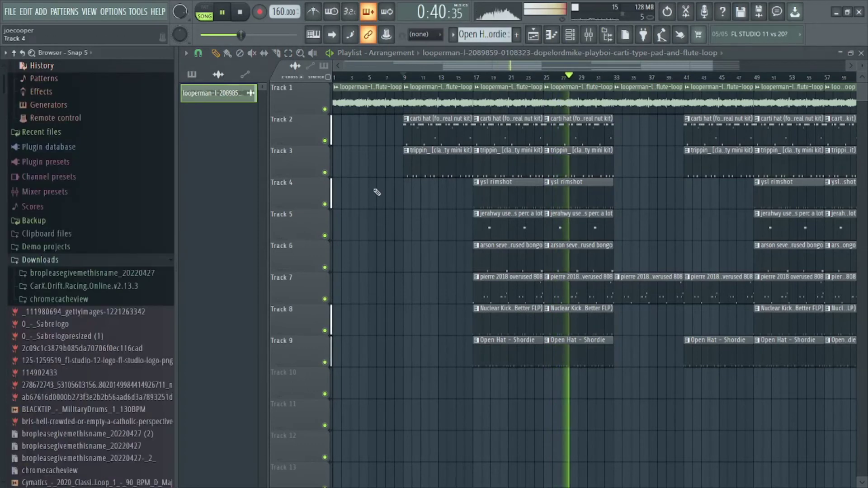
scroll(406, 81, "up", 4)
scroll(407, 82, "up", 5)
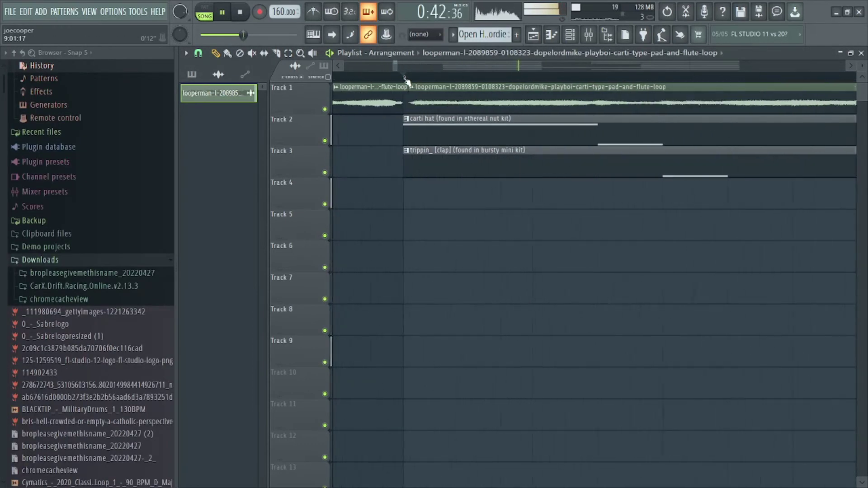
key("space")
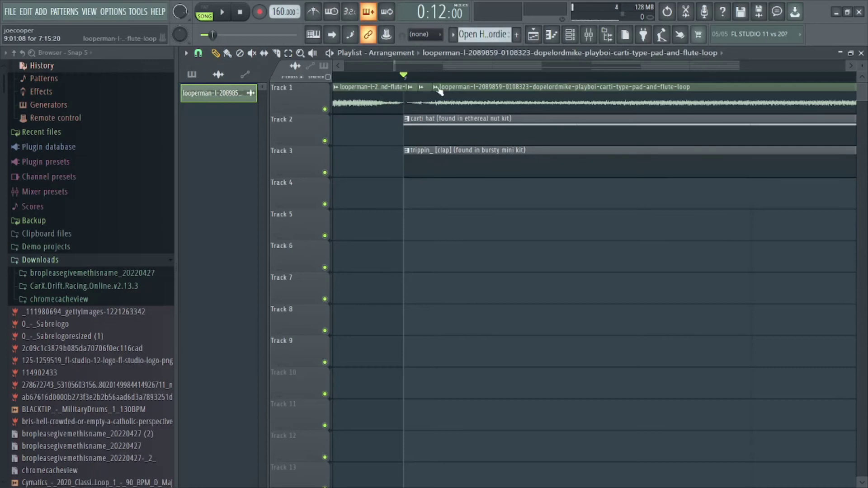
key("space")
key("space")
key("space")
scroll(431, 80, "down", 5)
scroll(432, 81, "down", 5)
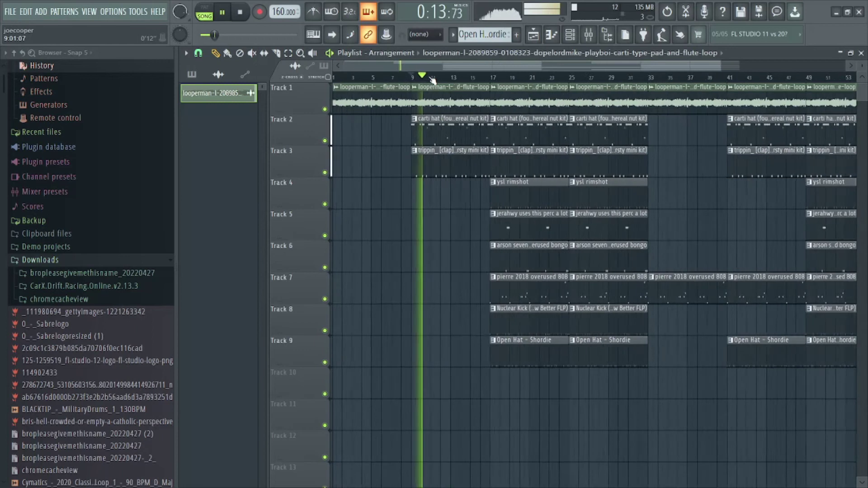
Step: Copy the recut melody loop clip from bar 9 to bar 1 and delete the loop clips from bar 17 onward
left_click_drag(398, 95, 346, 95)
right_click(473, 96)
left_click_drag(507, 100, 325, 102)
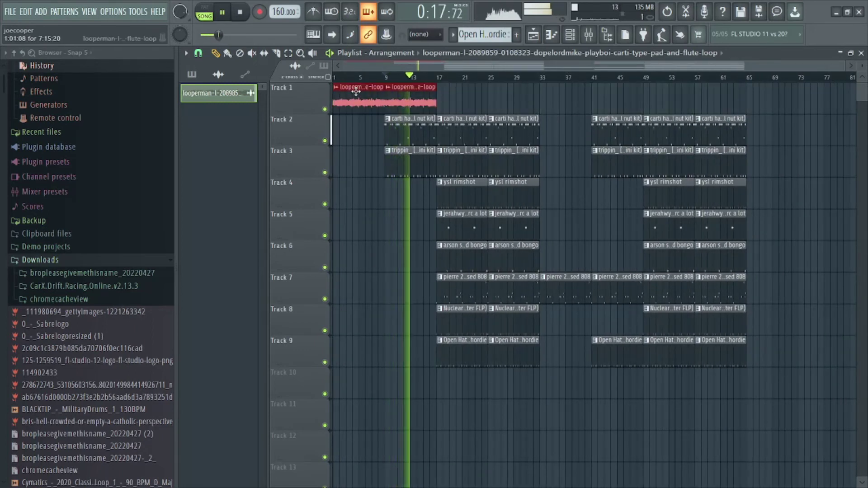
Step: Select the two melody loop clips in bars 1 to 16 and duplicate them along Track 1 up to bar 64
left_click_drag(455, 100, 296, 103)
left_click_drag(356, 95, 461, 102)
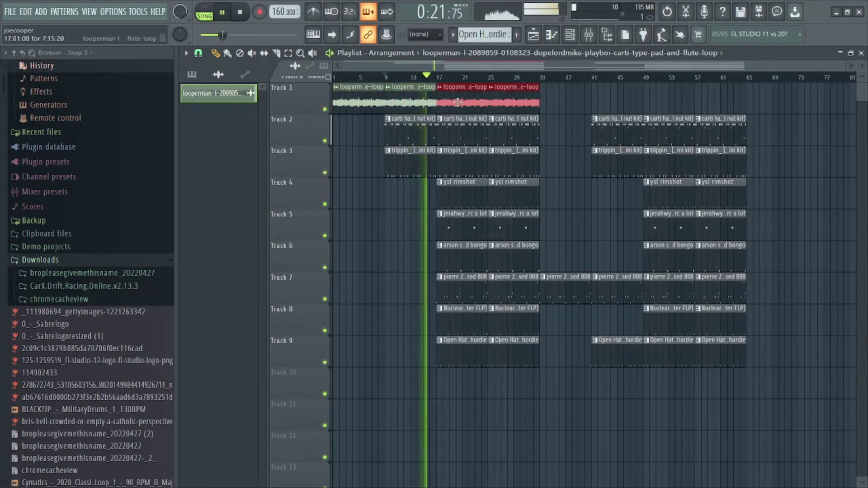
key("ctrl+b")
key("ctrl+b")
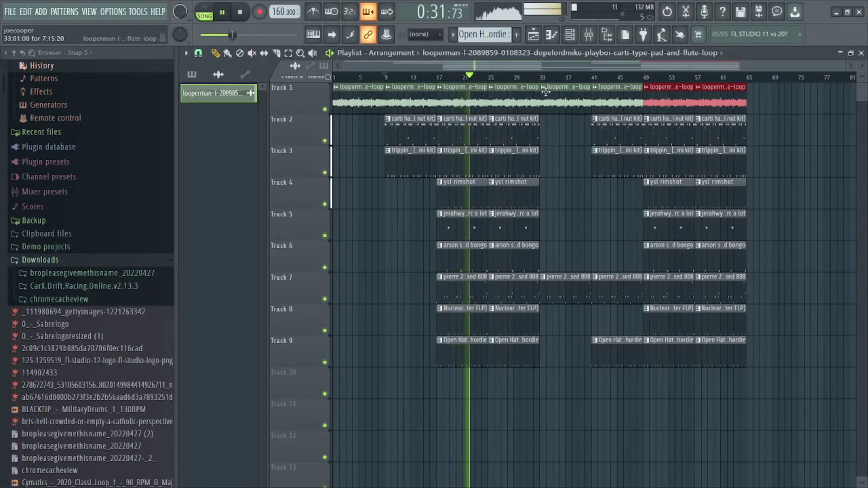
Step: Load Fruity Parametric EQ 2 in slot 6 of the Master track and pull band 3 down to the lowest gain in the bass range
left_click(551, 35)
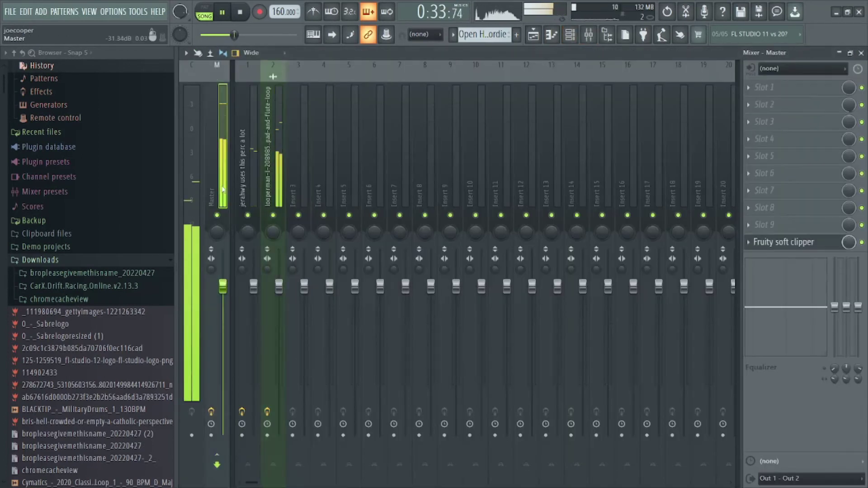
left_click(804, 178)
left_click(632, 30)
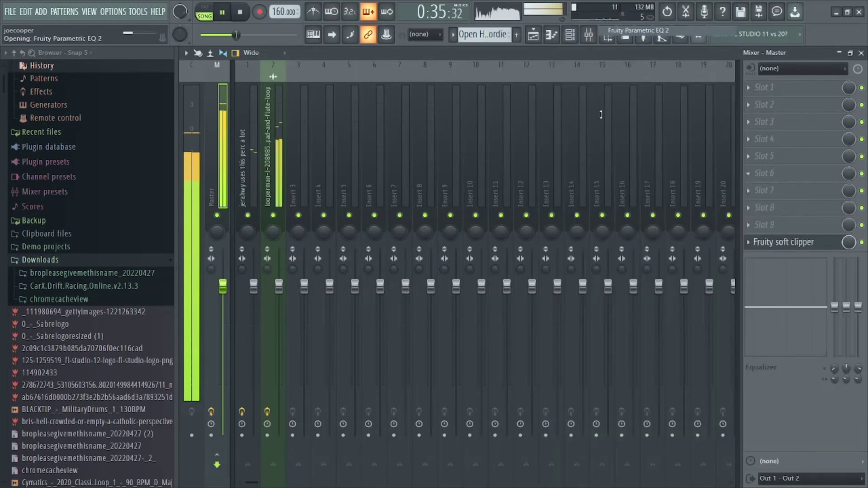
left_click_drag(400, 291, 339, 358)
Step: Create automation clips for the EQ's band 3 frequency and for its mix level on the Master track
right_click(621, 380)
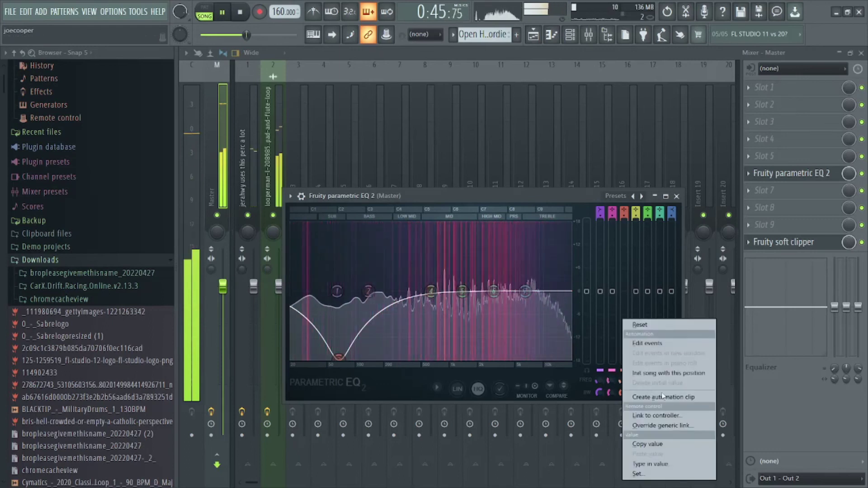
left_click(664, 397)
right_click(848, 175)
left_click(812, 258)
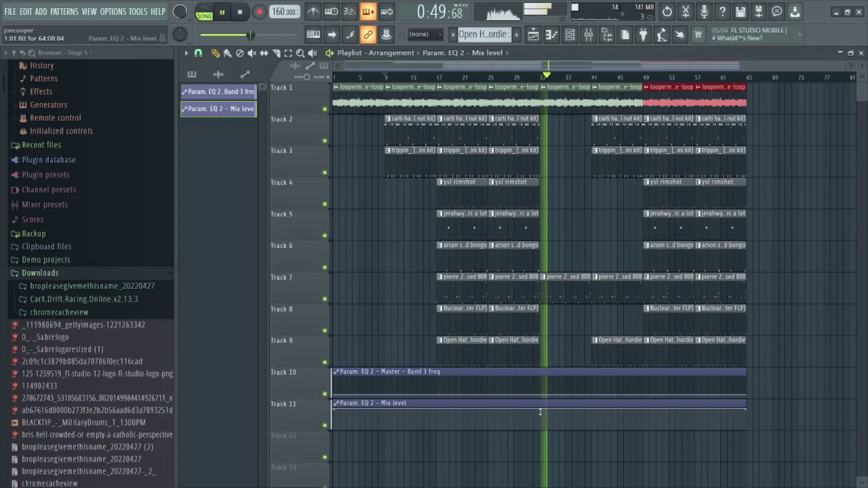
Step: Add points to the Mix level automation on Track 11: zero at bar 33, a peak at bar 41 and zero at bar 49
right_click(541, 415)
left_click_drag(538, 414, 539, 430)
left_click(593, 409)
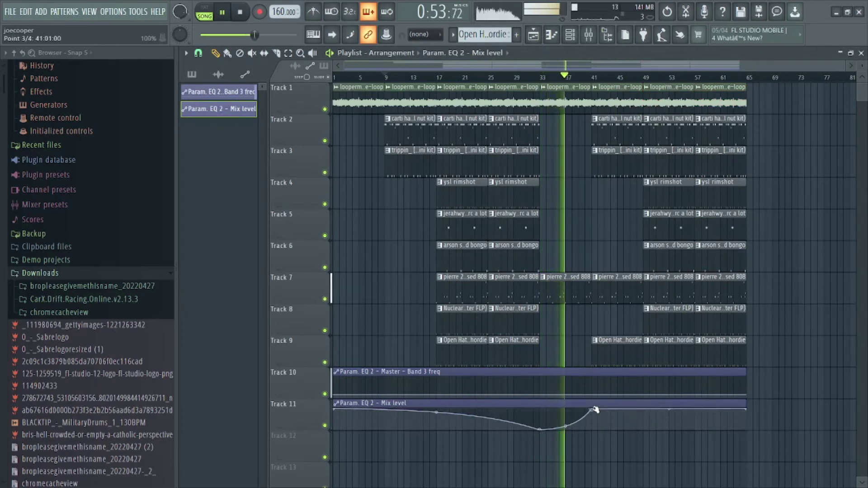
right_click(564, 426)
right_click(646, 425)
left_click_drag(646, 426, 648, 441)
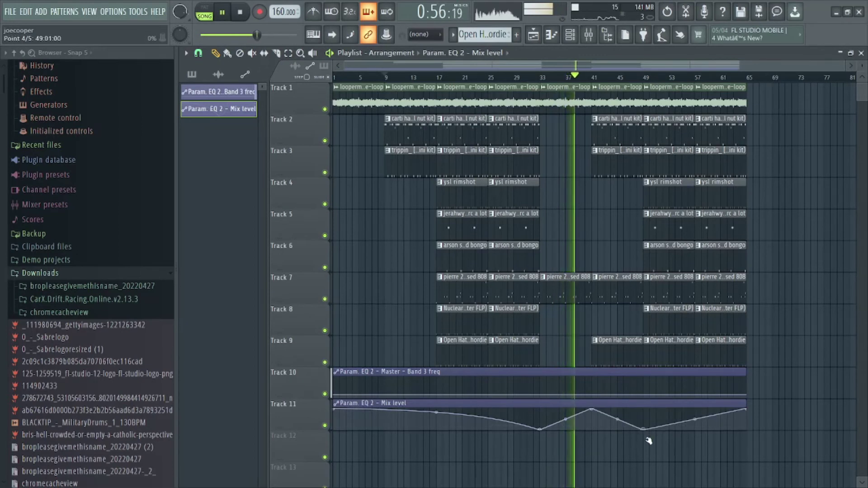
Step: Shape the Band 3 freq automation on Track 10 into a single peak at bar 41 between low points near bars 33 and 49
right_click(544, 395)
left_click_drag(544, 395, 591, 378)
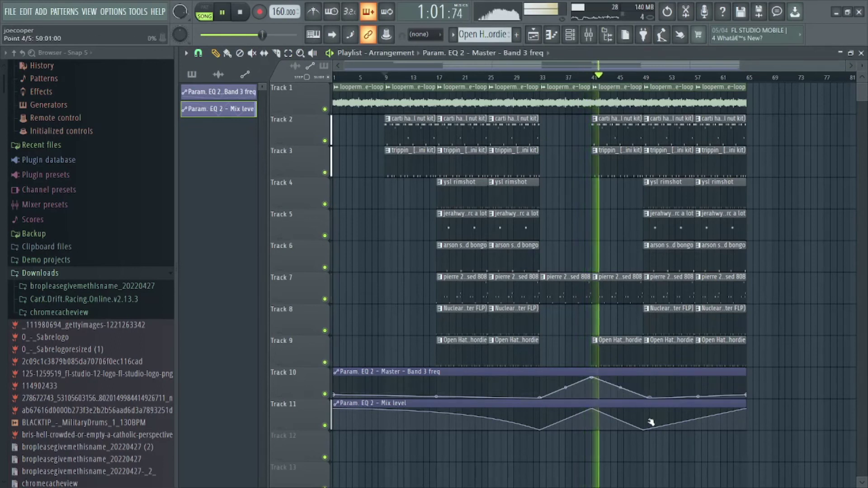
Step: Flatten the Mix level automation to zero before bar 33 and after bar 49, and bow its ramps upward in between
left_click_drag(745, 408, 747, 435)
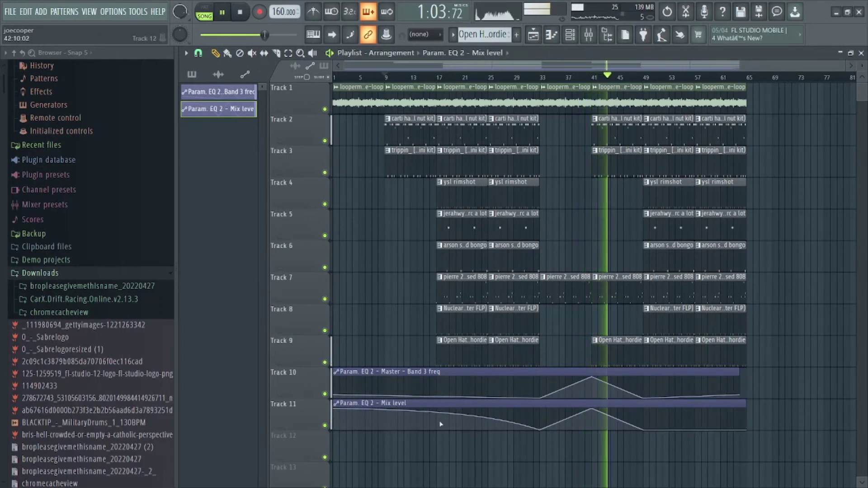
left_click_drag(339, 410, 337, 430)
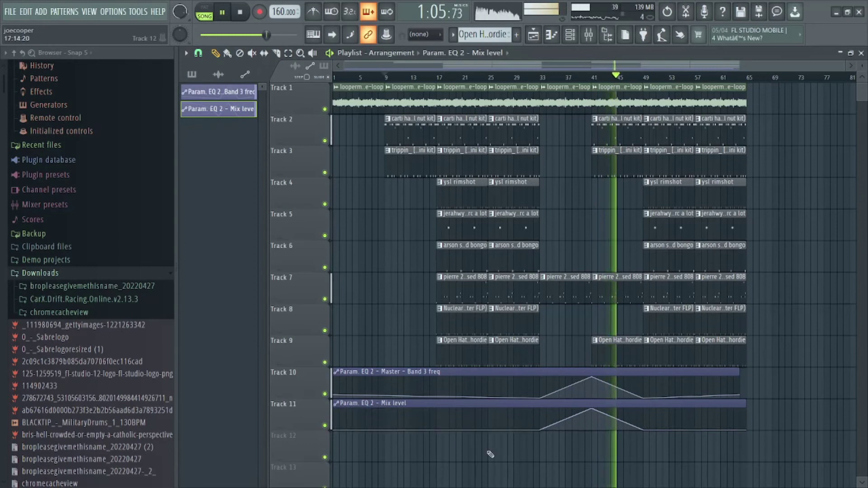
left_click_drag(617, 420, 617, 410)
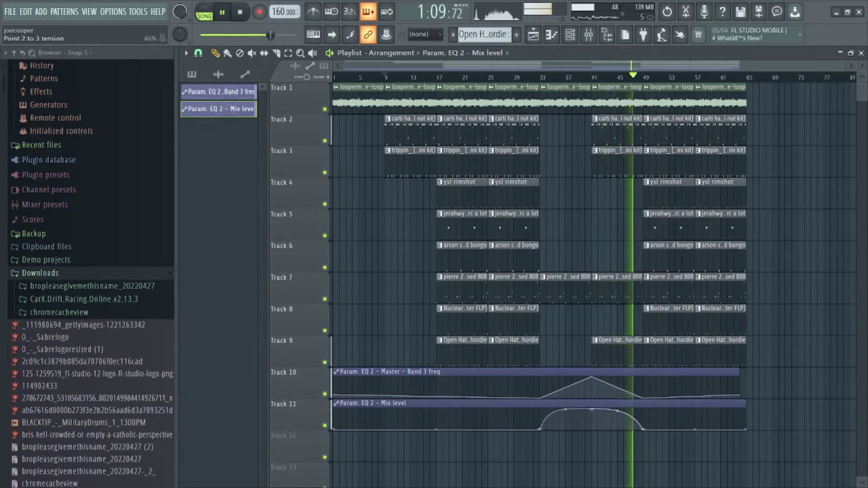
Step: Shape the Band 3 freq automation into a zigzag with peaks at bars 35, 39, 43 and 47 and low points at bars 37, 41, 45 and 49
key("space")
left_click_drag(548, 79, 547, 388)
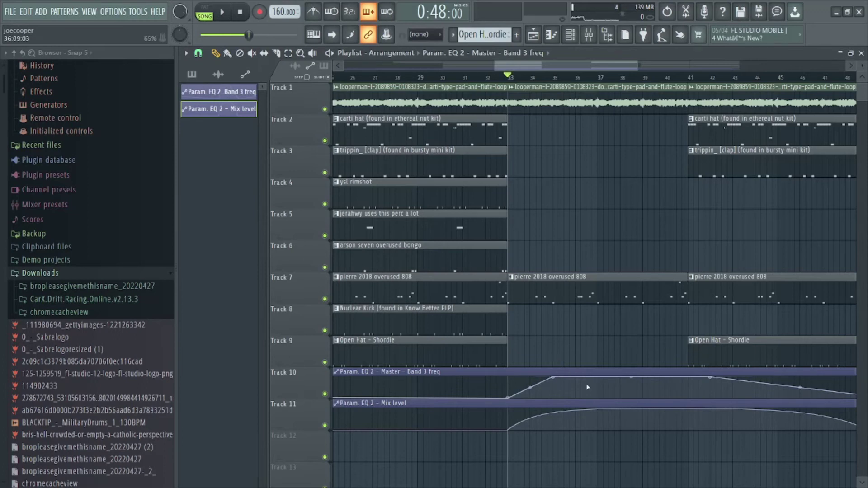
left_click_drag(587, 387, 599, 406)
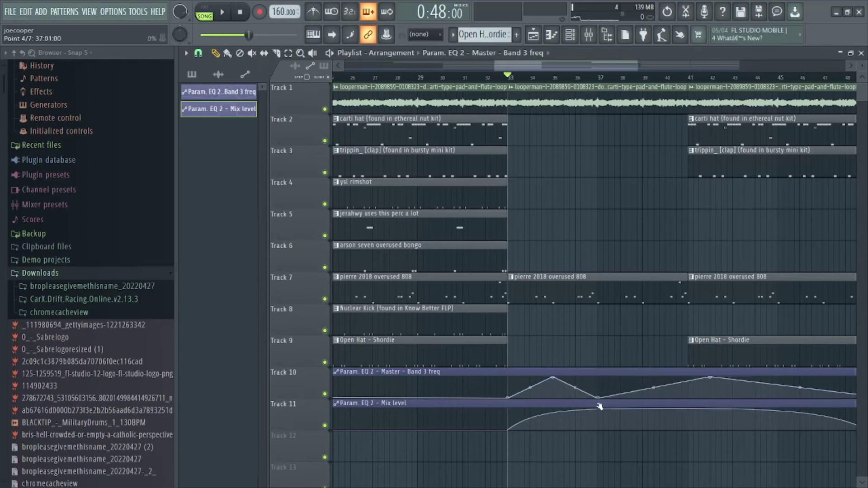
right_click(686, 398)
key("space")
left_click_drag(717, 378, 736, 372)
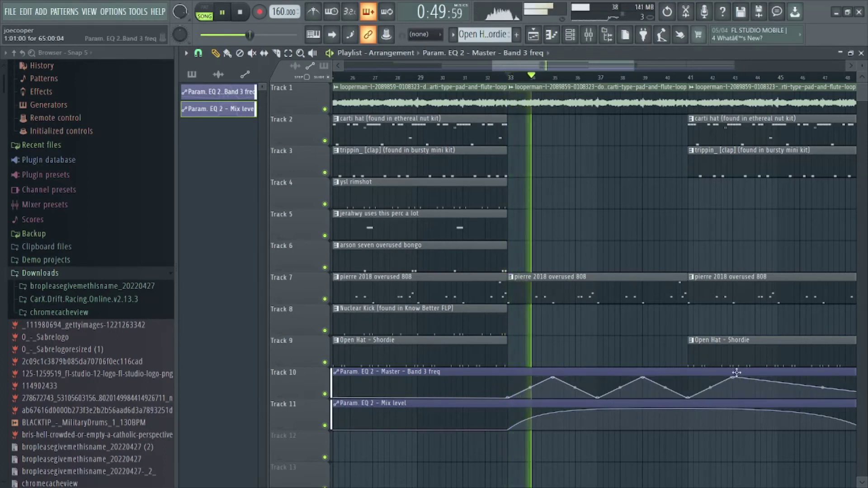
right_click(776, 393)
scroll(592, 80, "down", 4)
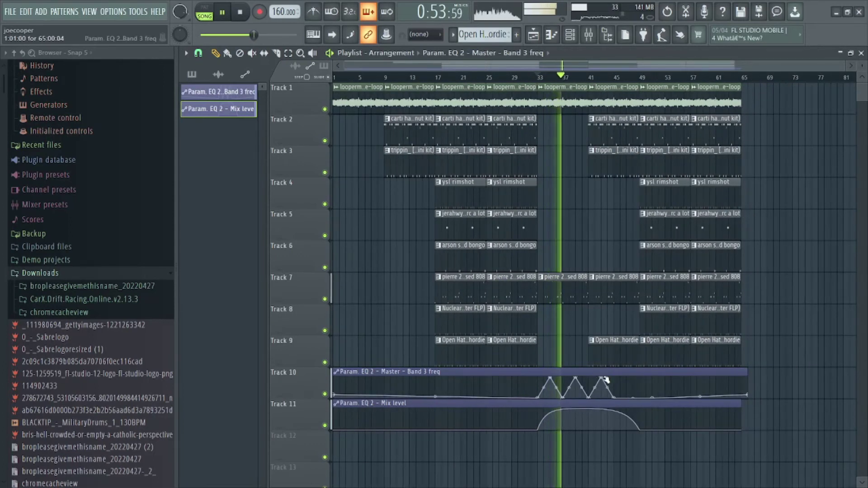
right_click(626, 378)
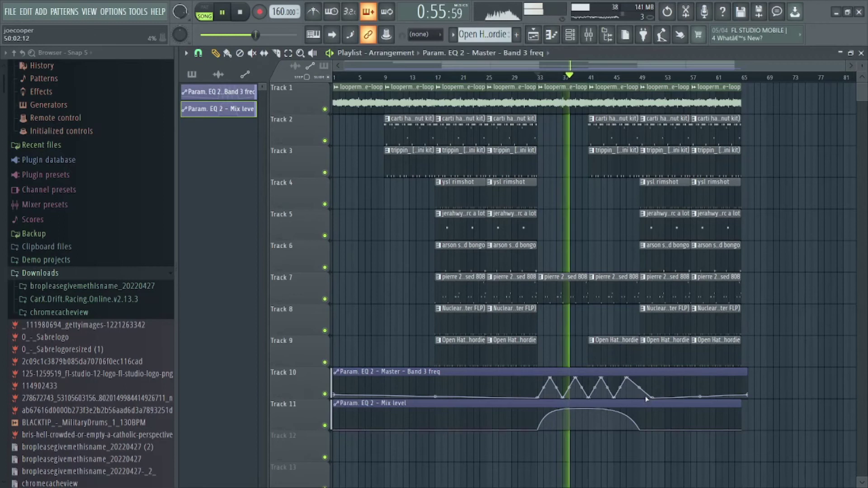
right_click(640, 397)
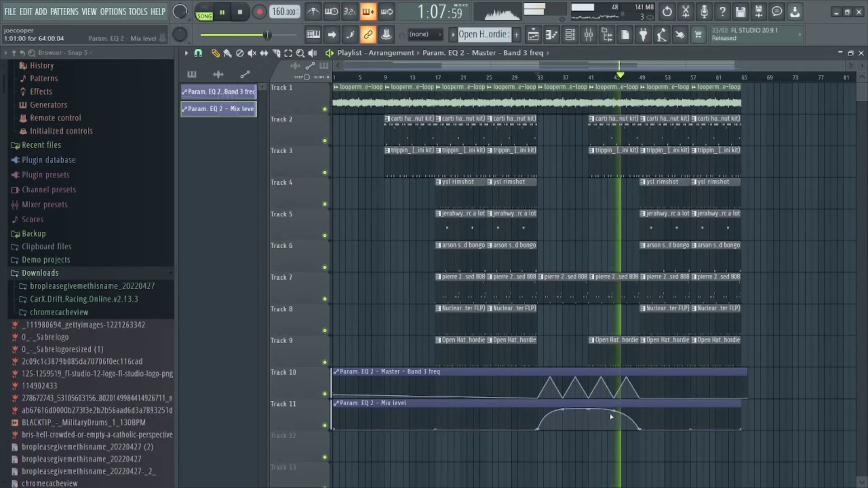
Step: Move the Mix level automation's peak to about bar 37 and curve its gradual fall to zero at bar 49
left_click_drag(614, 411, 575, 406)
key("space")
key("space")
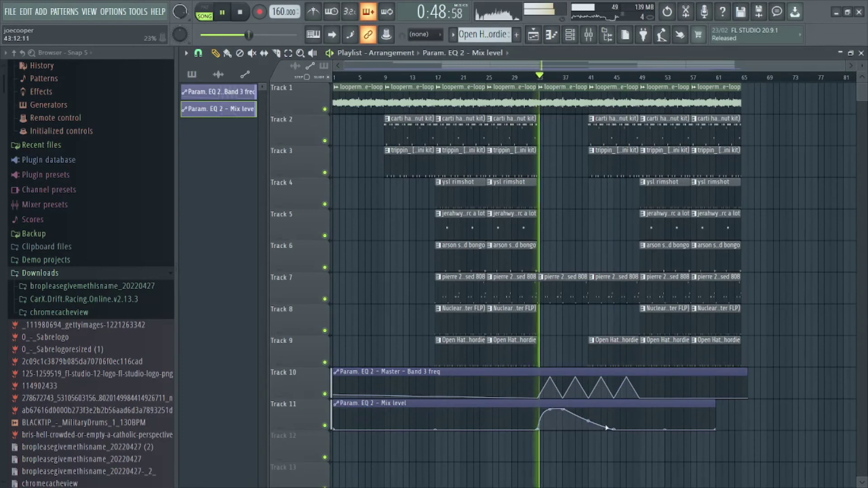
left_click_drag(613, 428, 600, 415)
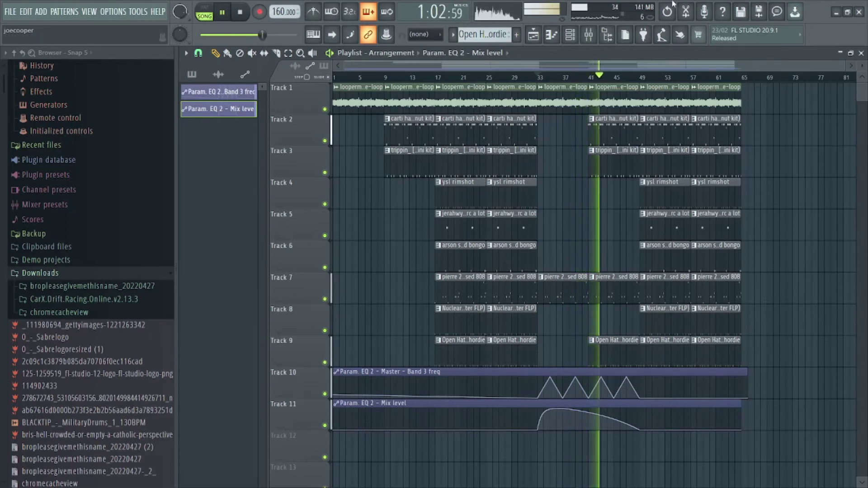
key("F9")
left_click(781, 215)
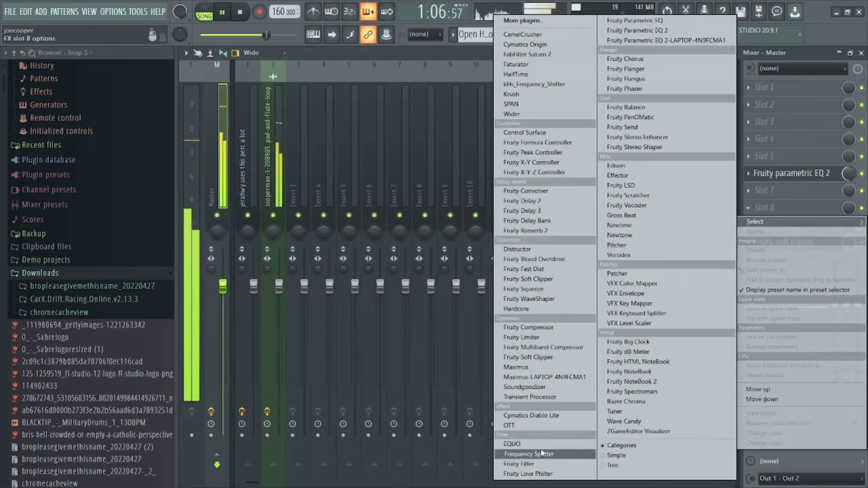
left_click(738, 50)
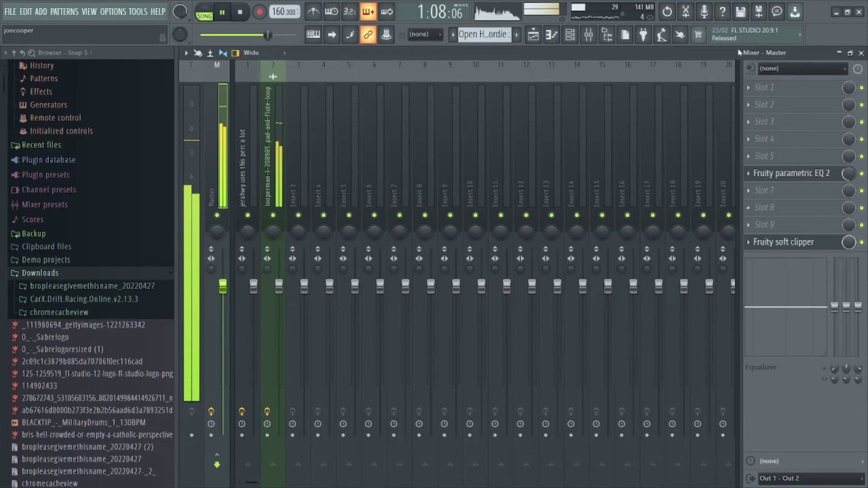
Step: Delete the Open Hat clip in bars 41 to 48 on Track 9 of the playlist
left_click(534, 35)
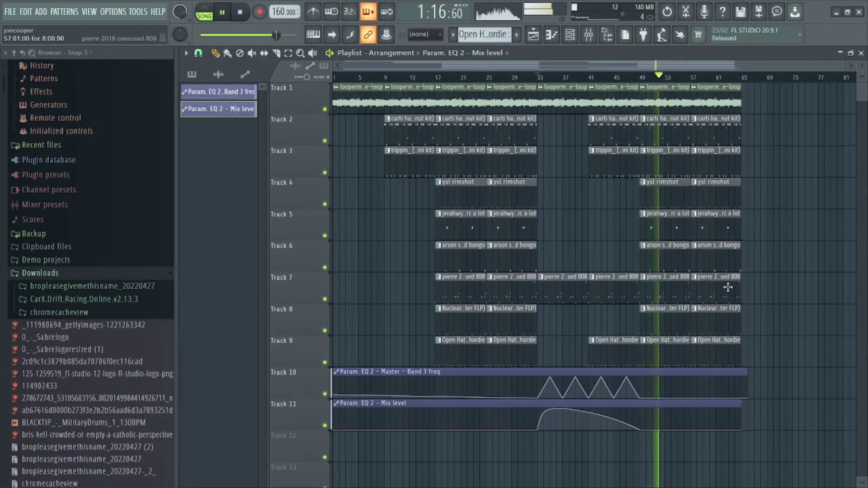
right_click(626, 354)
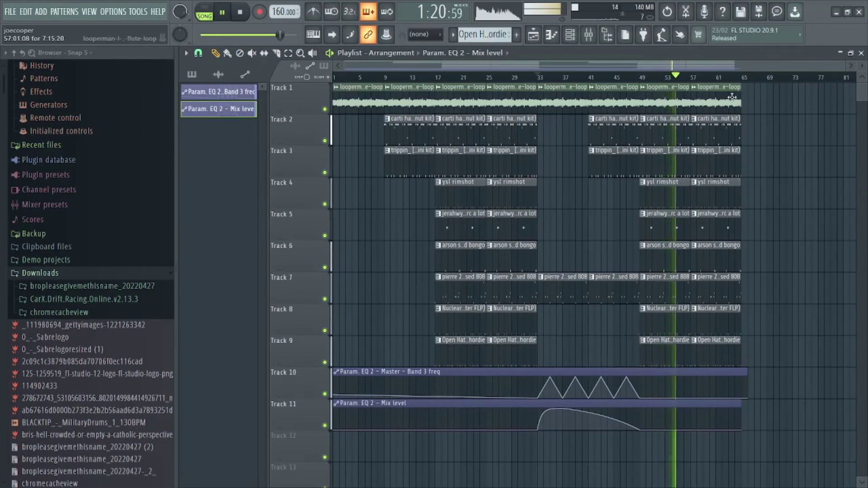
left_click_drag(733, 96, 568, 97)
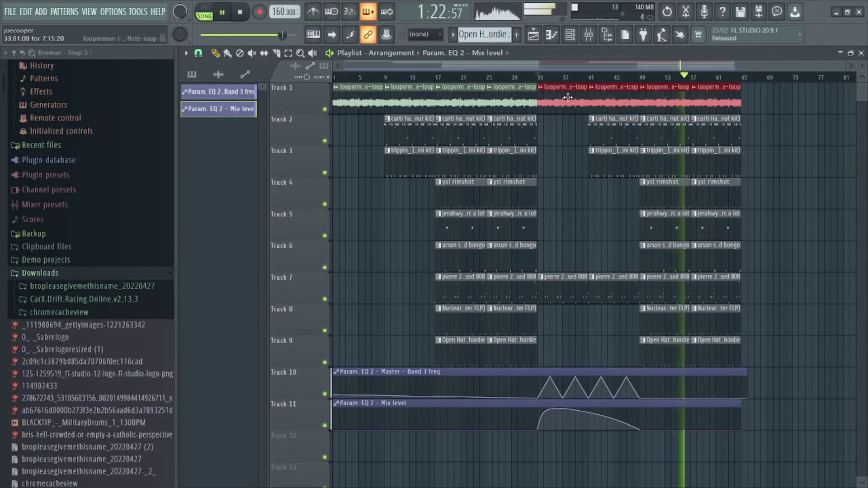
key("ctrl+b")
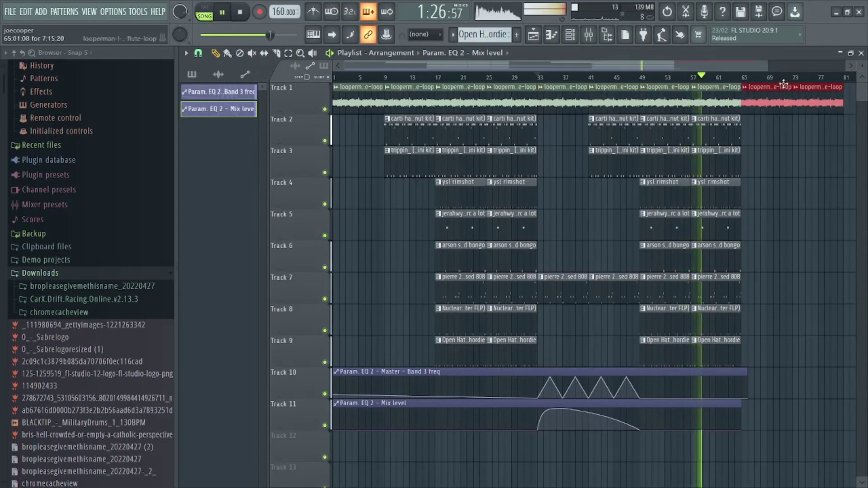
right_click(774, 97)
Step: Copy the two melody loop clips from bars 49 to 64 on Track 1 to bars 65 to 80
scroll(708, 78, "up", 4)
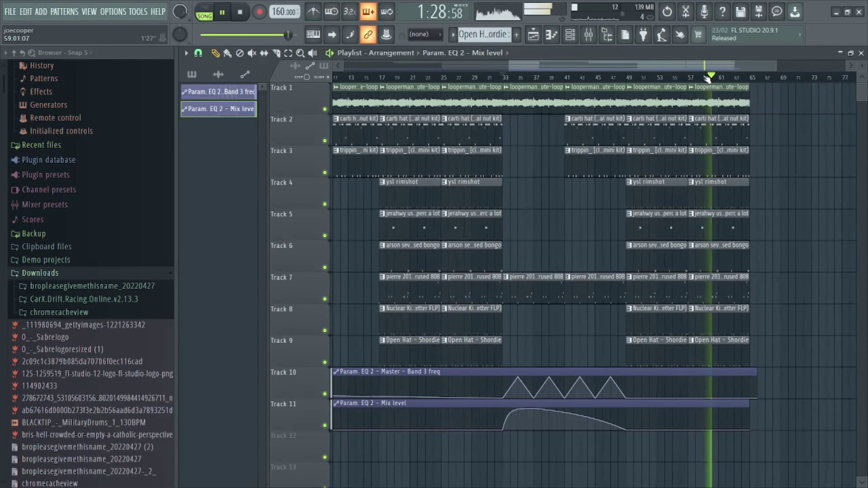
left_click_drag(723, 93, 516, 105)
scroll(517, 78, "up", 5)
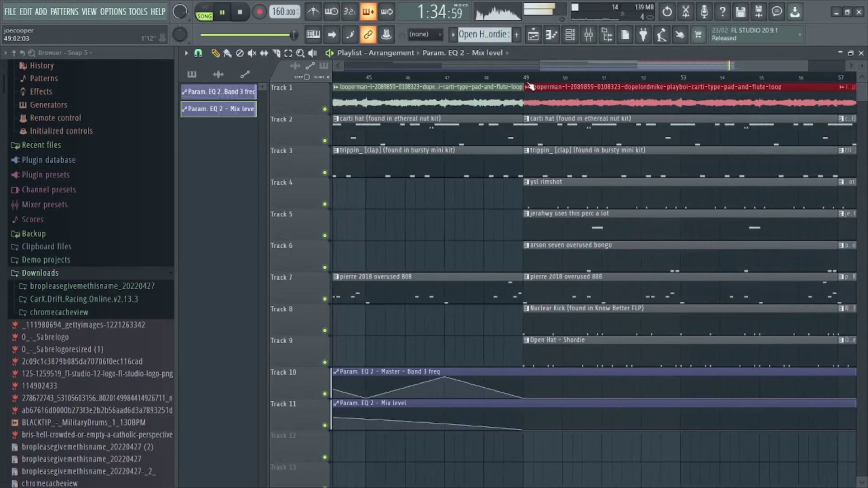
scroll(527, 79, "down", 5)
left_click_drag(736, 97, 522, 100)
left_click_drag(649, 108, 748, 105, "shift")
scroll(715, 81, "down", 4)
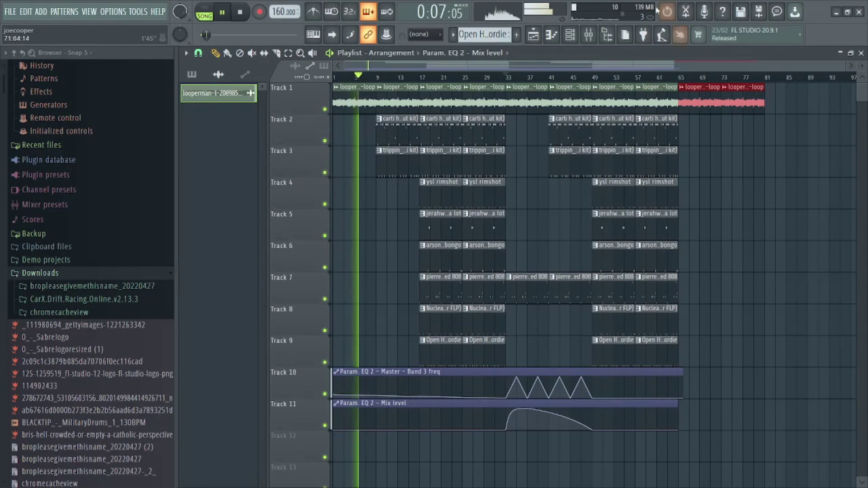
Step: Duplicate the 808, carti hat, trippin_ clap and Open Hat clips of bars 49 to 64 into bars 65 to 80
left_click_drag(681, 292, 612, 299)
key("ctrl+b")
left_click_drag(679, 132, 612, 133)
key("ctrl+b")
left_click_drag(672, 163, 601, 170)
key("ctrl+b")
left_click_drag(697, 362, 595, 337)
key("ctrl+b")
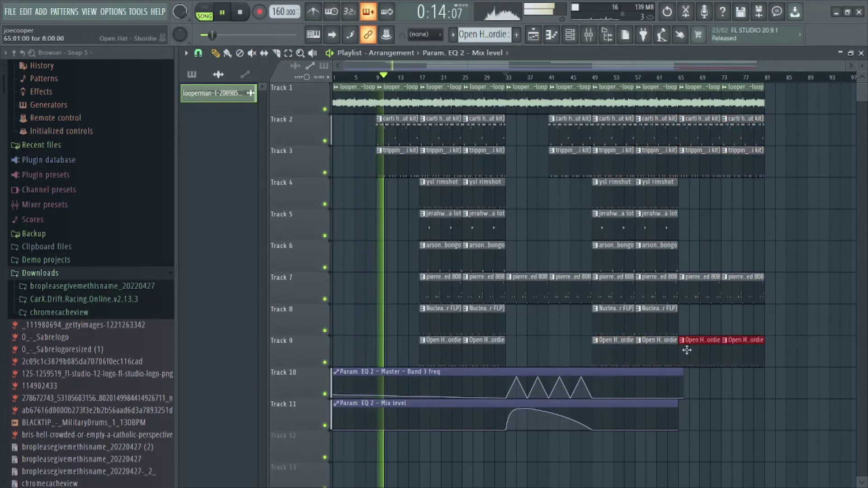
Step: Create an automation clip for the Master track's volume
left_click(631, 36)
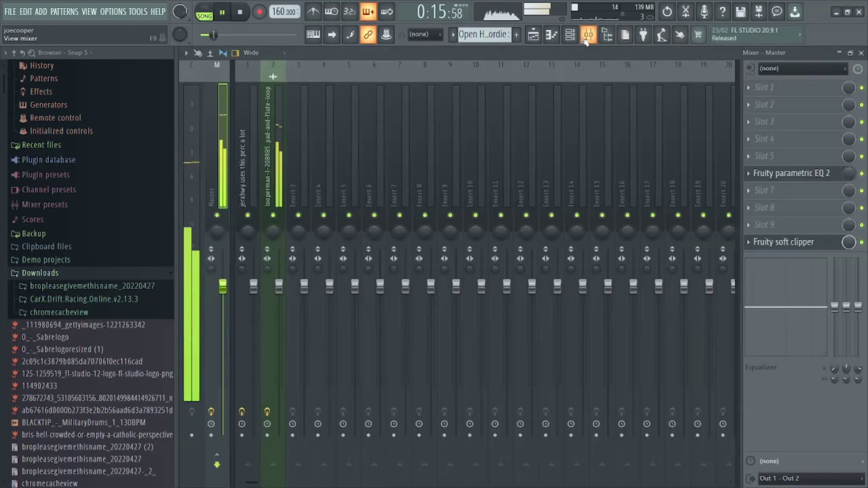
right_click(223, 287)
left_click(253, 360)
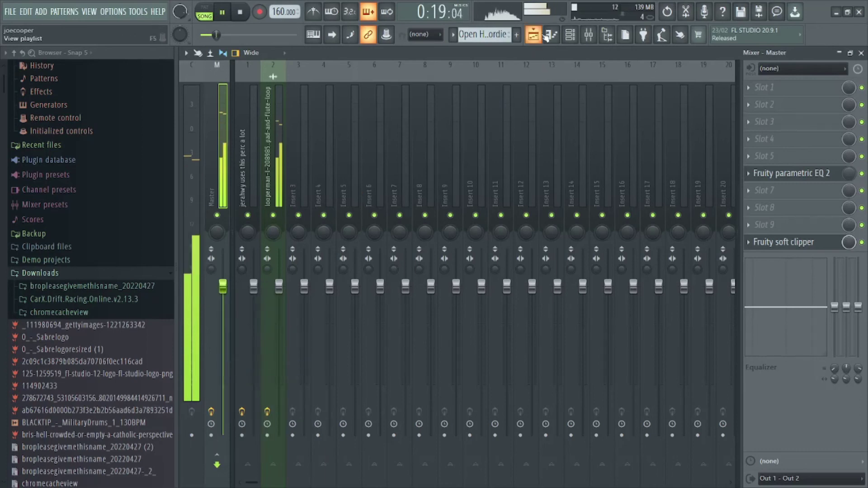
Step: Hold the Master volume automation at the copied 80% value until bar 65 and fade it down to 0% at bar 81
left_click(547, 36)
scroll(755, 280, "down", 1)
right_click(763, 286)
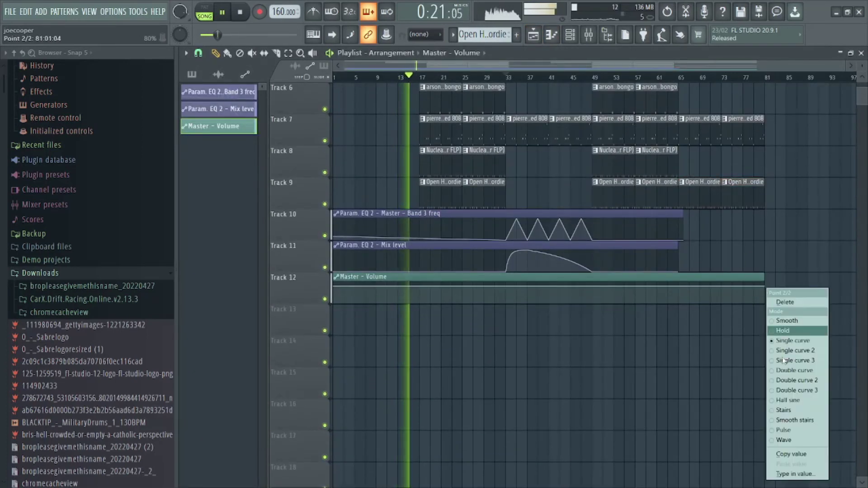
left_click(791, 454)
right_click(679, 286)
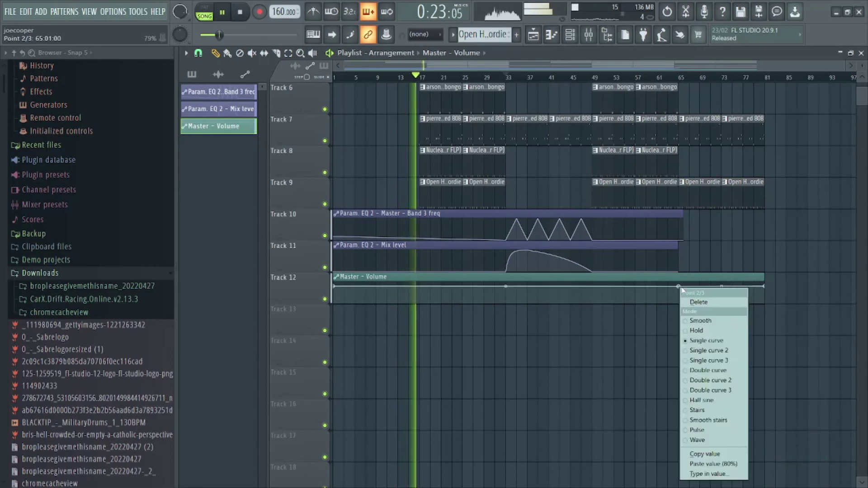
left_click(713, 463)
left_click_drag(764, 286, 767, 321)
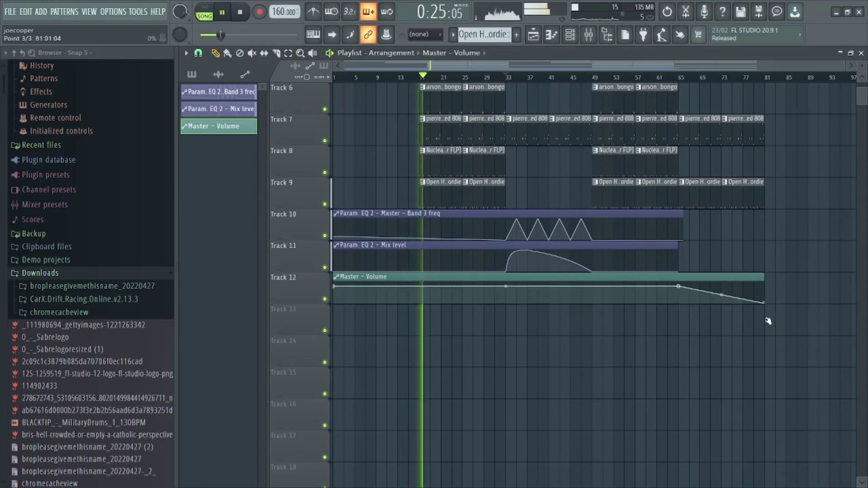
scroll(768, 353, "up", 3)
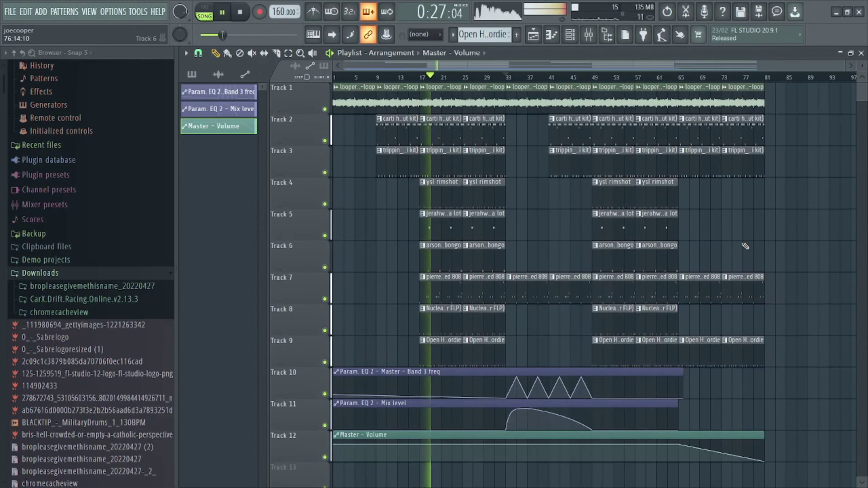
Step: Show all channels in the channel rack and set the Nuclear Kick channel's volume to 88%
left_click(570, 35)
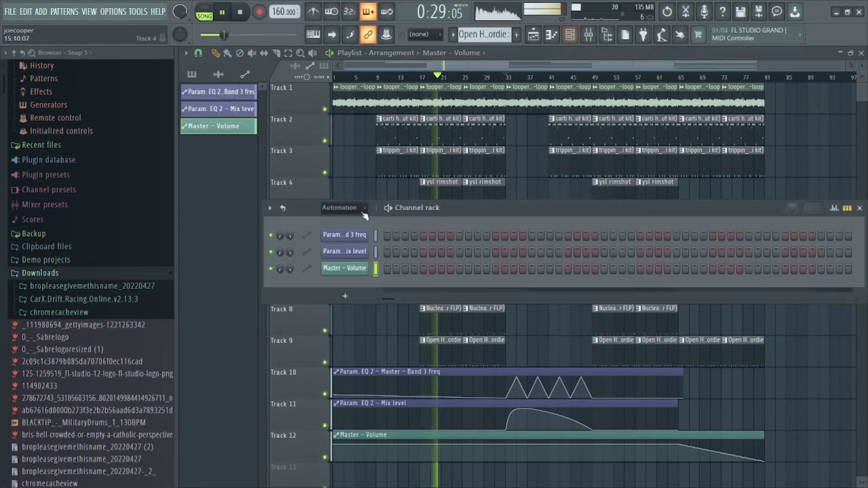
left_click(350, 214)
left_click(342, 228)
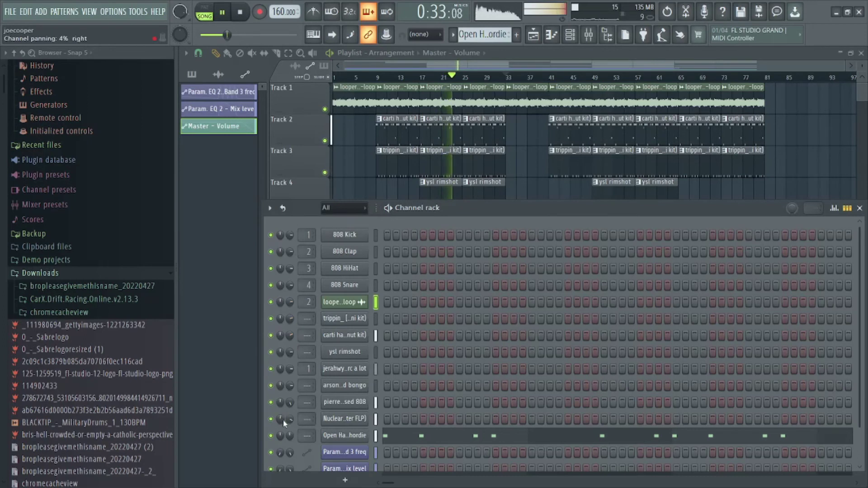
left_click_drag(287, 419, 288, 425)
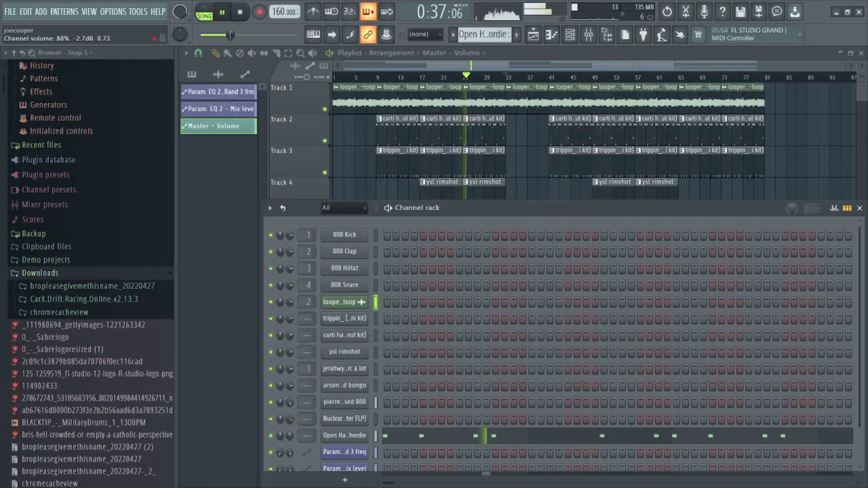
key("F6")
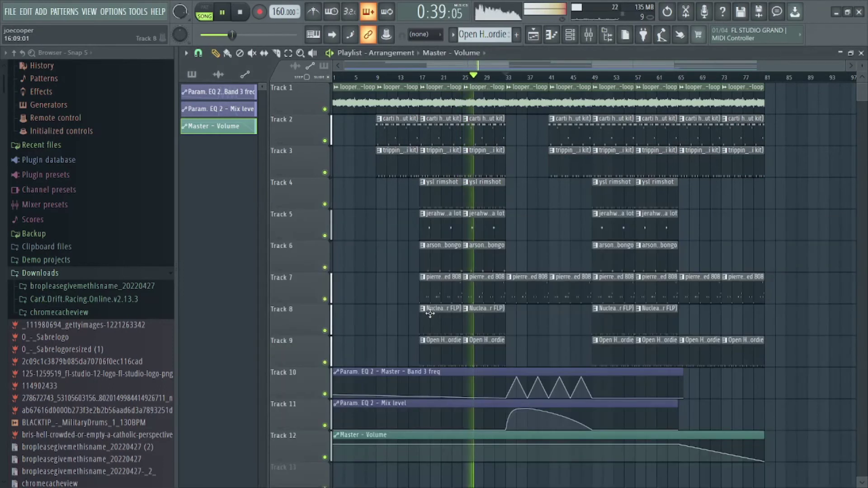
scroll(500, 86, "up", 3)
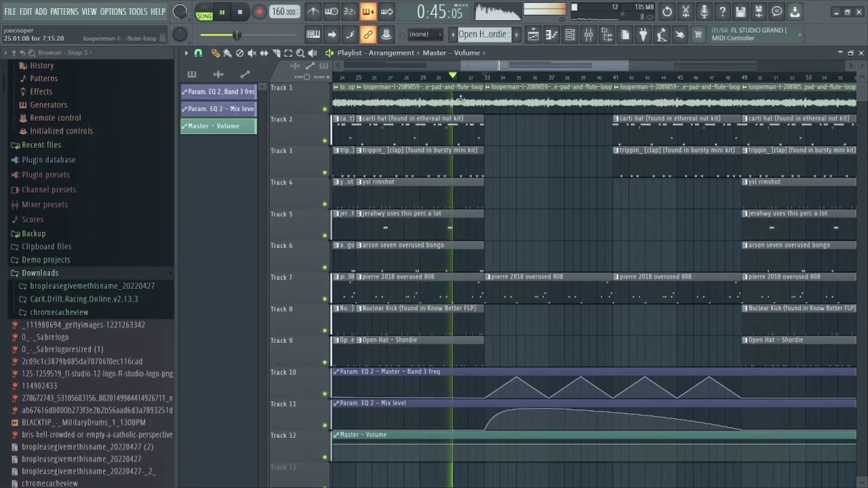
Step: Find the anime sword sample in the bursty mini kit and place it on Track 4 at bar 9
scroll(497, 79, "down", 3)
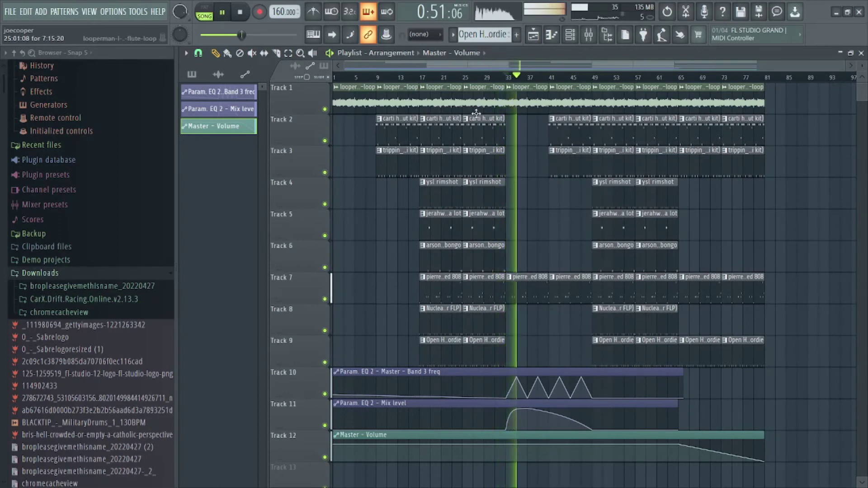
scroll(58, 155, "down", 15)
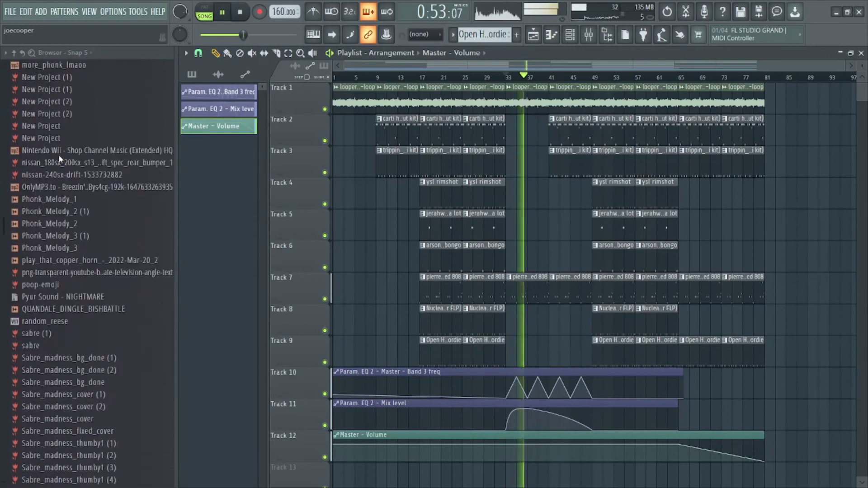
scroll(59, 154, "down", 10)
scroll(58, 154, "up", 12)
scroll(58, 154, "down", 3)
key("space")
left_click(73, 146)
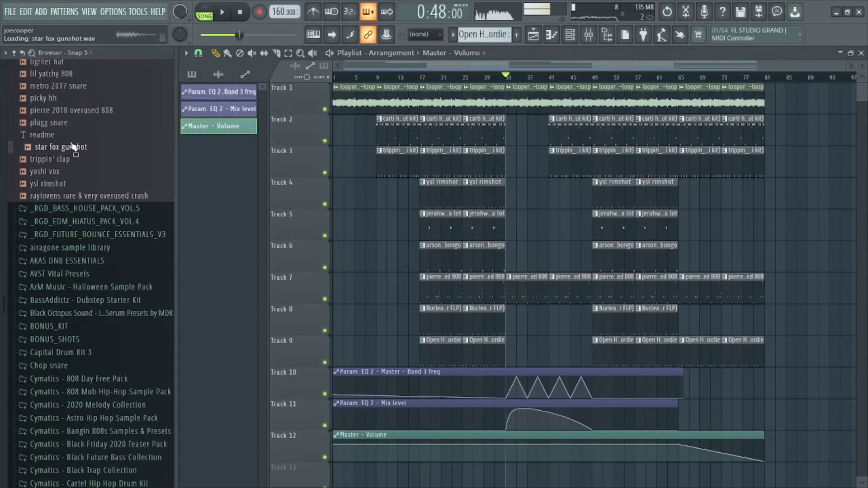
scroll(74, 145, "up", 4)
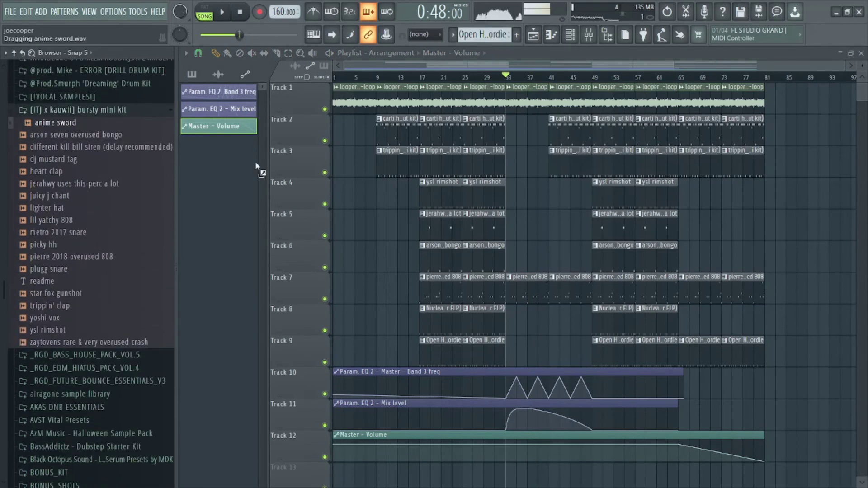
left_click_drag(388, 199, 379, 198)
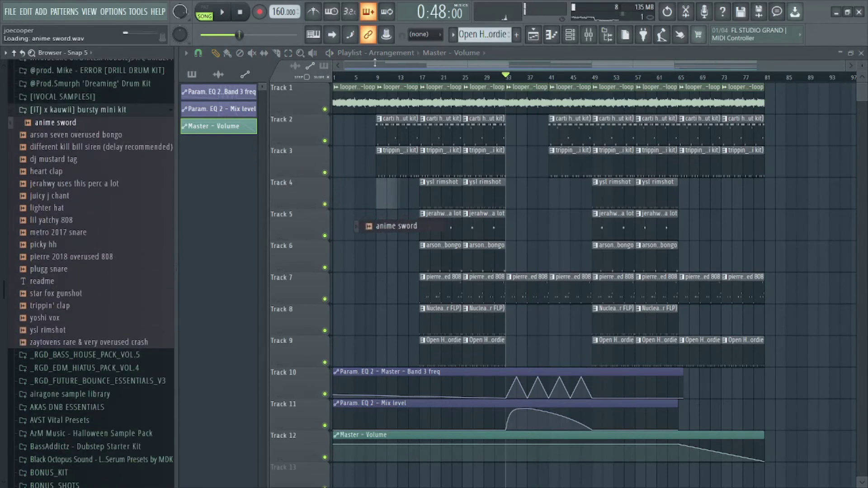
Step: Play back from bar 7 and lower the anime sword channel's volume to 38%
left_click(367, 77)
key("space")
double_click(378, 195)
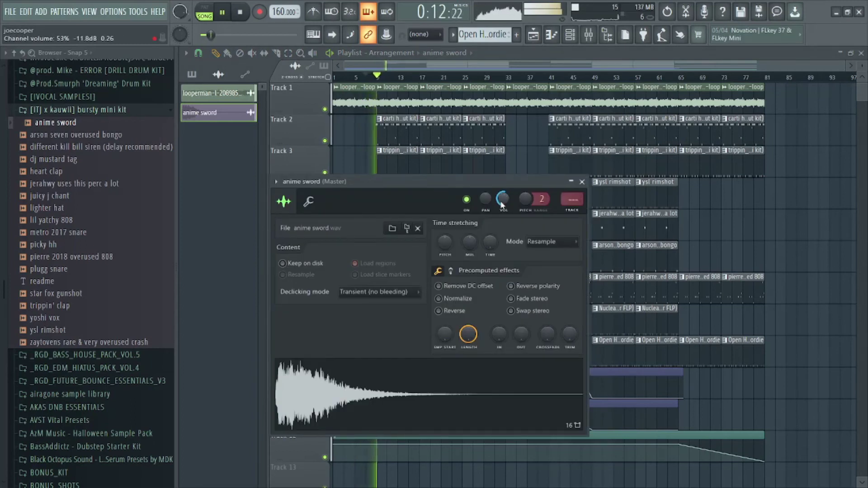
left_click_drag(501, 204, 500, 207)
key("space")
key("space")
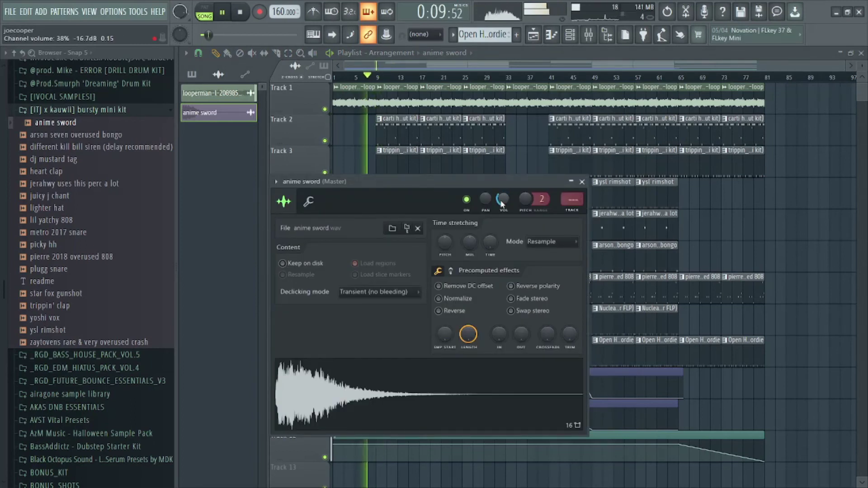
left_click(249, 232)
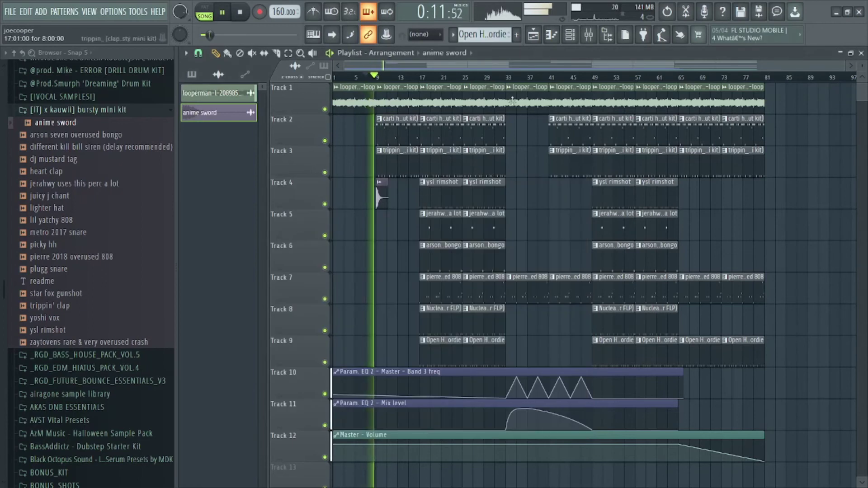
Step: Route the anime sword channel to mixer Insert 3
key("F9")
right_click(304, 182)
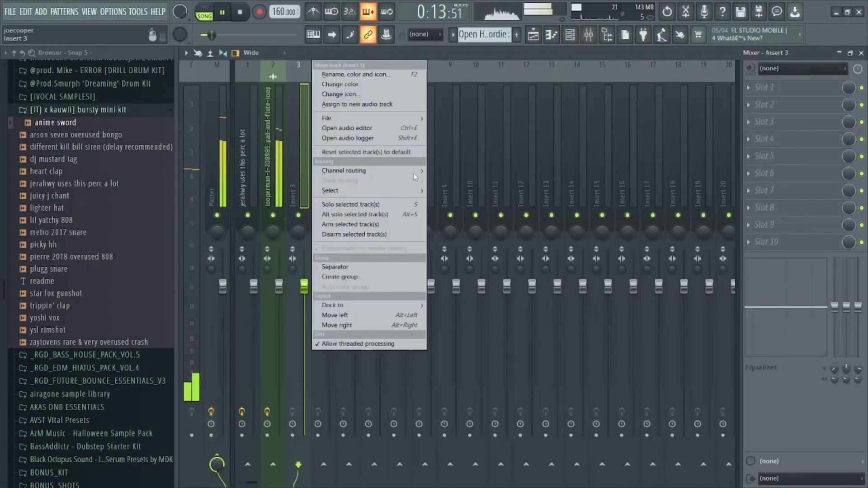
mouse_move(413, 172)
left_click(490, 171)
Step: Insert Fruity Delay 2 in slot 1 of the anime sword mixer track and set its input volume to 44%
left_click(767, 88)
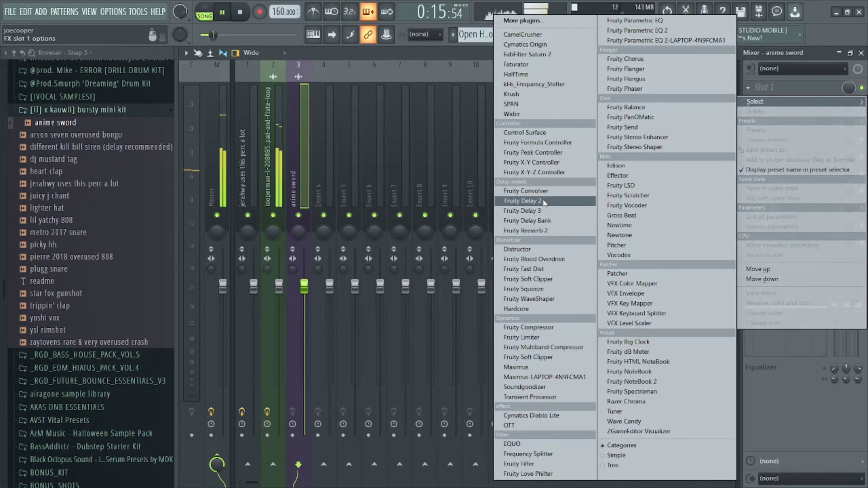
left_click(522, 201)
key("space")
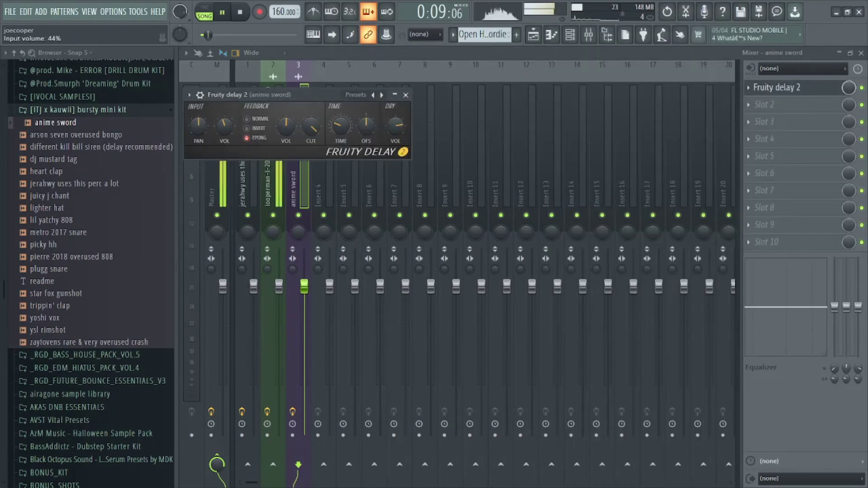
left_click(405, 95)
Step: Insert Fruity Reeverb 2 in slot 2 of the anime sword mixer track
left_click(768, 105)
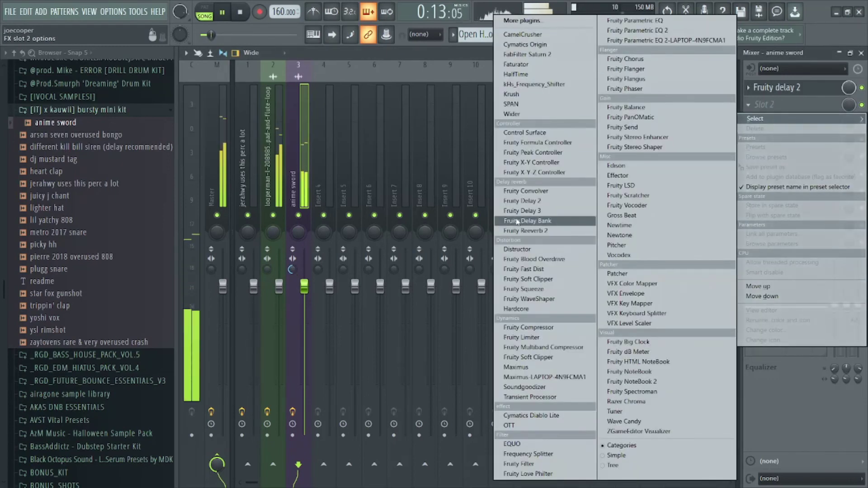
left_click(549, 231)
key("space")
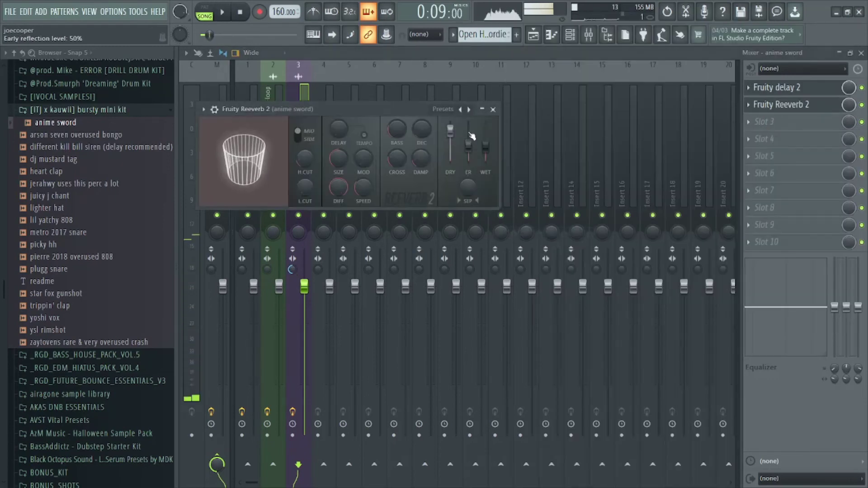
Step: Set the anime sword track's Fruity Reeverb 2 decay time to 8.7 sec and remove Fruity Delay 2 from slot 1
left_click(773, 87)
key("space")
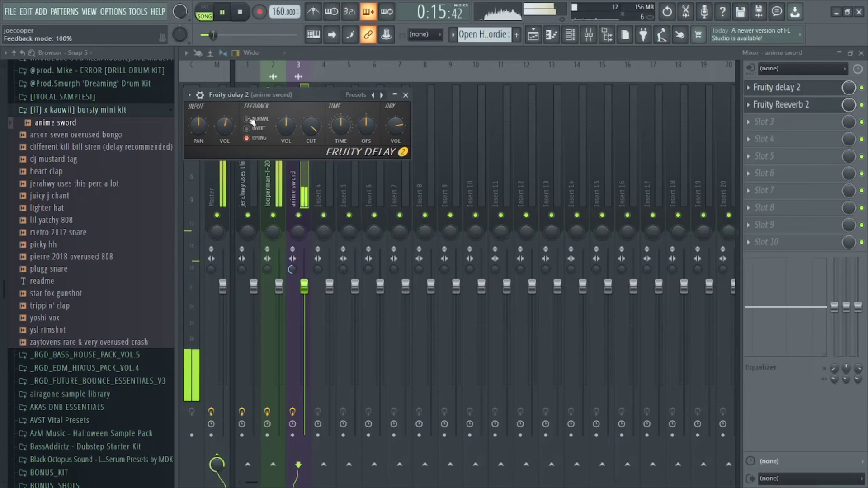
left_click(779, 105)
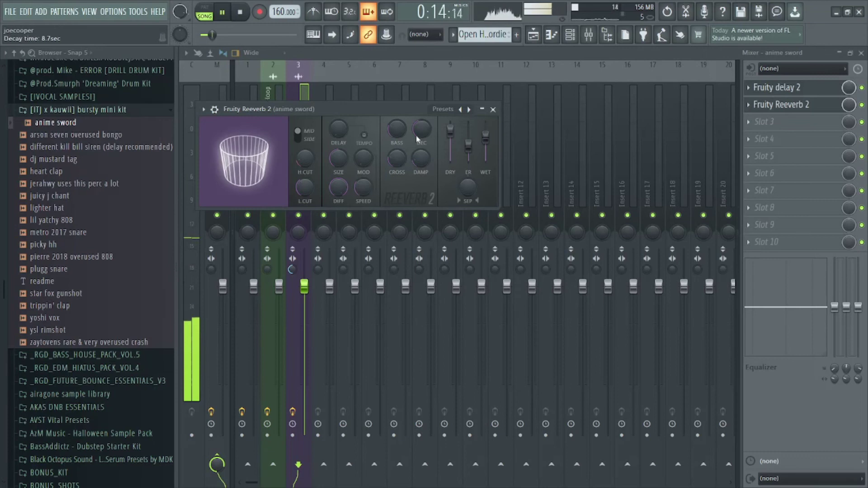
left_click(749, 88)
left_click(751, 111)
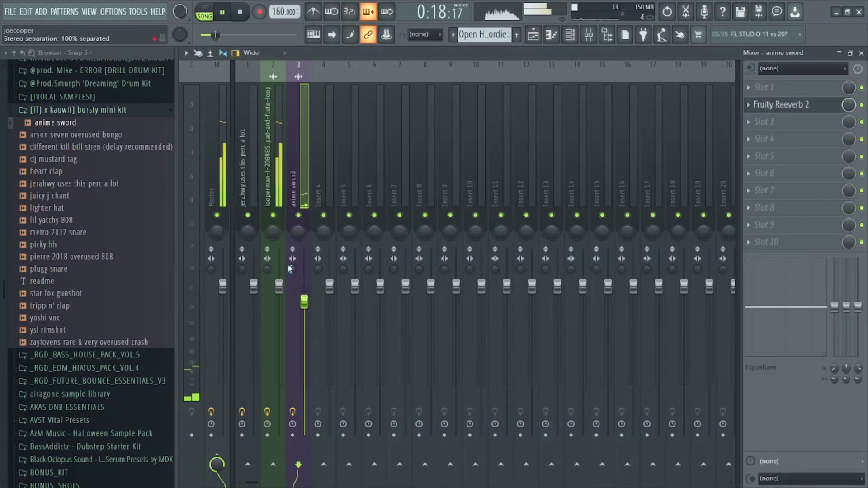
Step: Insert Fruity Parametric EQ 2 in slot 3 of the anime sword track and cut its low frequencies with band 1
left_click(775, 123)
left_click(629, 30)
left_click_drag(265, 218, 324, 284)
key("space")
key("space")
scroll(306, 290, "down", 5)
key("space")
key("space")
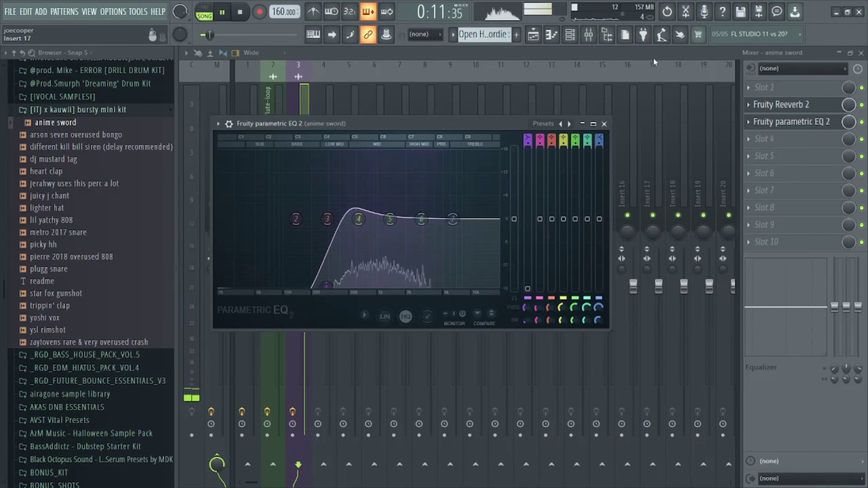
key("Escape")
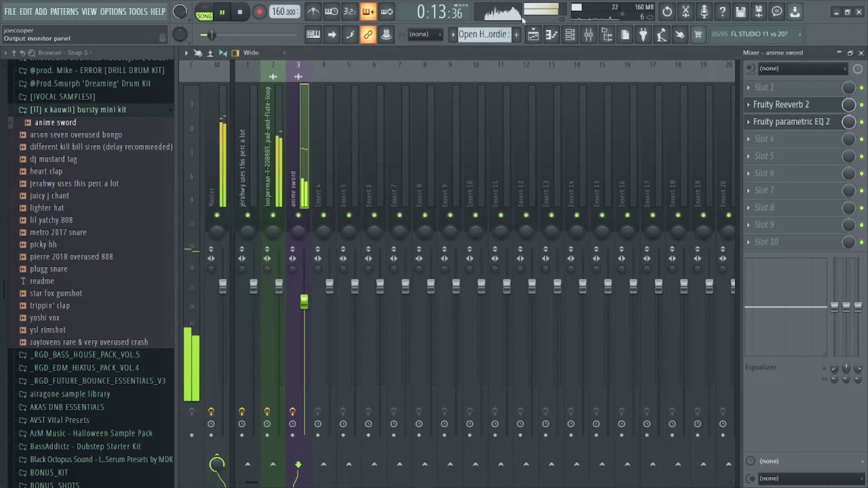
Step: Place the zaytovens rare & very overused crash sample on playlist Track 13 at bar 17
left_click(533, 35)
scroll(152, 263, "down", 5)
scroll(136, 256, "up", 3)
left_click_drag(136, 262, 421, 443)
double_click(427, 454)
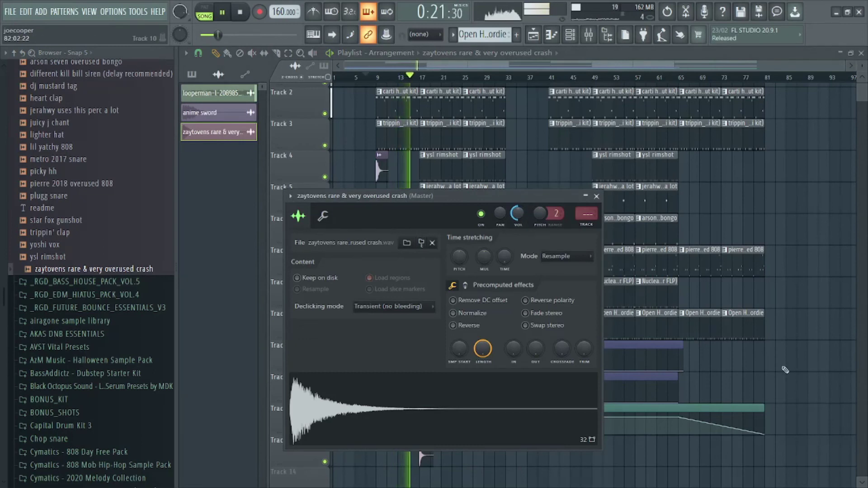
key("Escape")
Step: Copy the crash clip to bar 49 on Track 13 and set the crash channel's volume to 28%
scroll(686, 371, "down", 5)
left_click(596, 300)
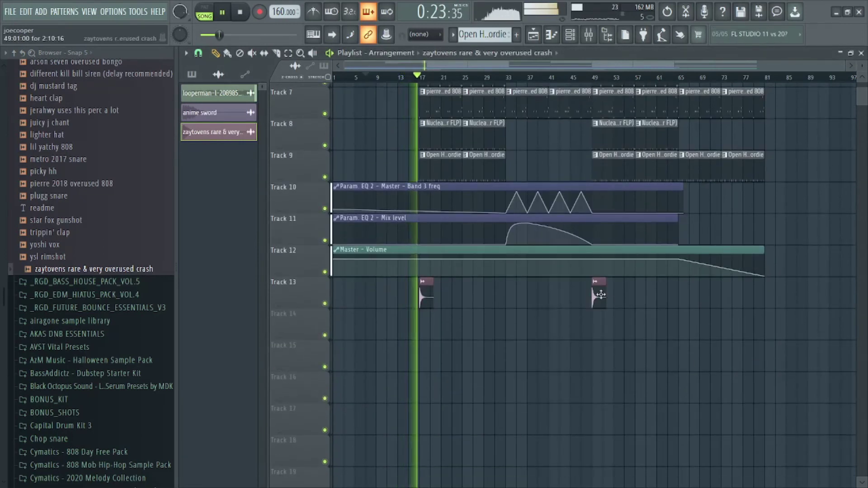
double_click(427, 299)
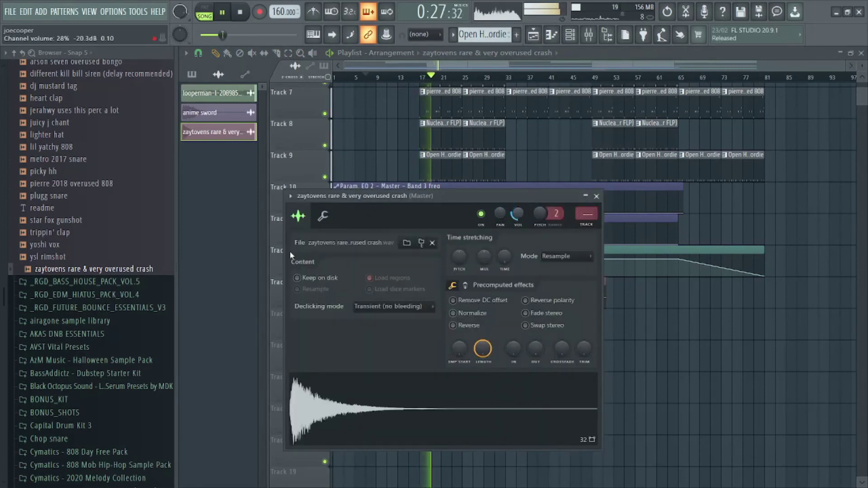
key("Escape")
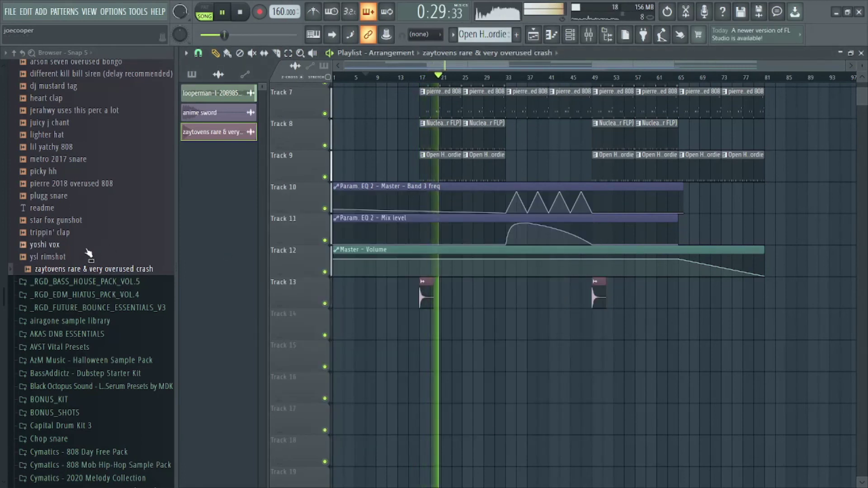
Step: Load the yoshi vox sample and place its clip on Track 13 at the end of bar 32, just before bar 33
scroll(460, 80, "up", 5)
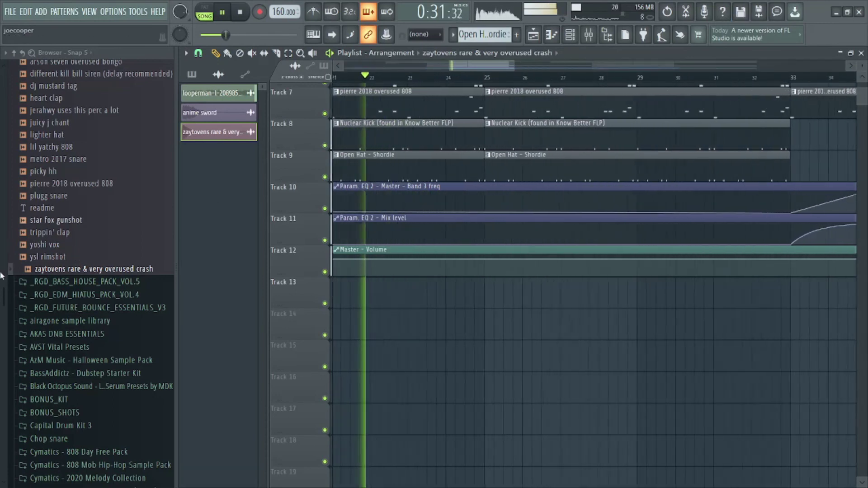
left_click_drag(59, 247, 468, 294)
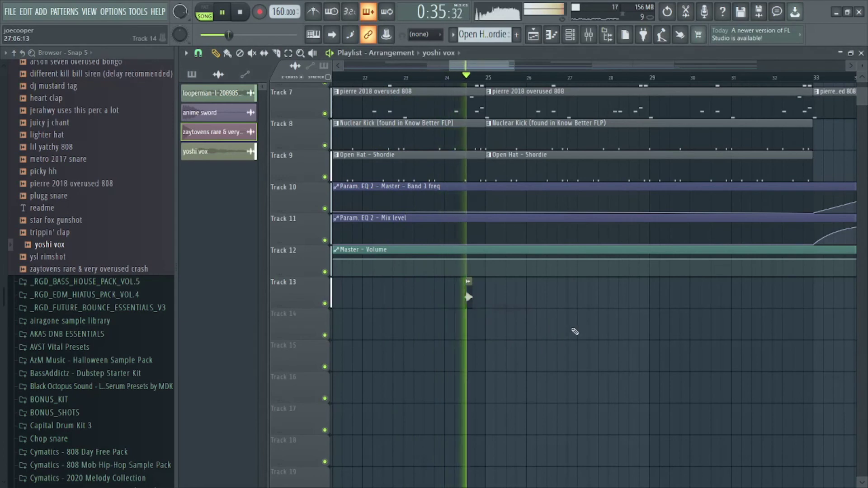
right_click(470, 298)
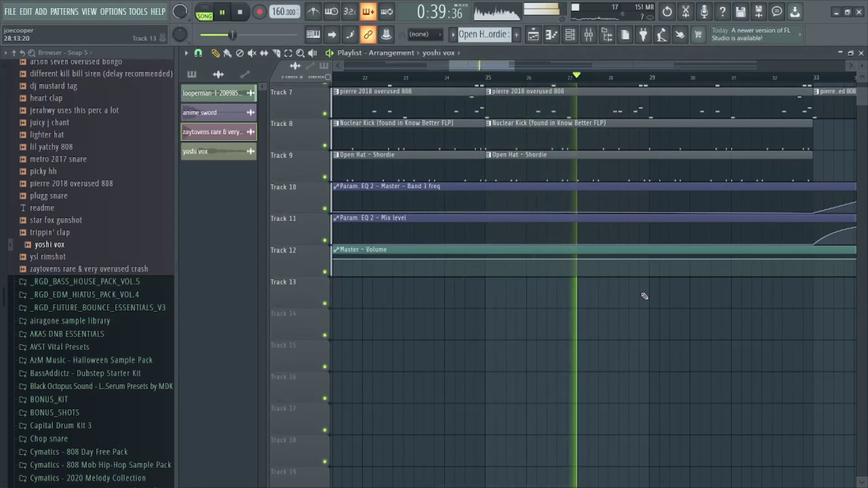
left_click_drag(817, 291, 806, 293)
Step: Lower the yoshi vox channel's volume and copy its clip on Track 13 to just before bar 65
double_click(806, 294)
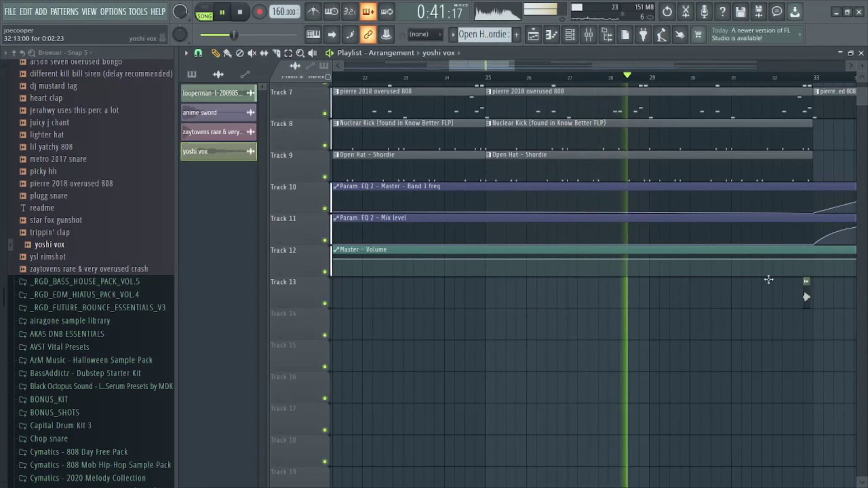
left_click_drag(419, 114, 419, 131)
scroll(478, 77, "down", 5)
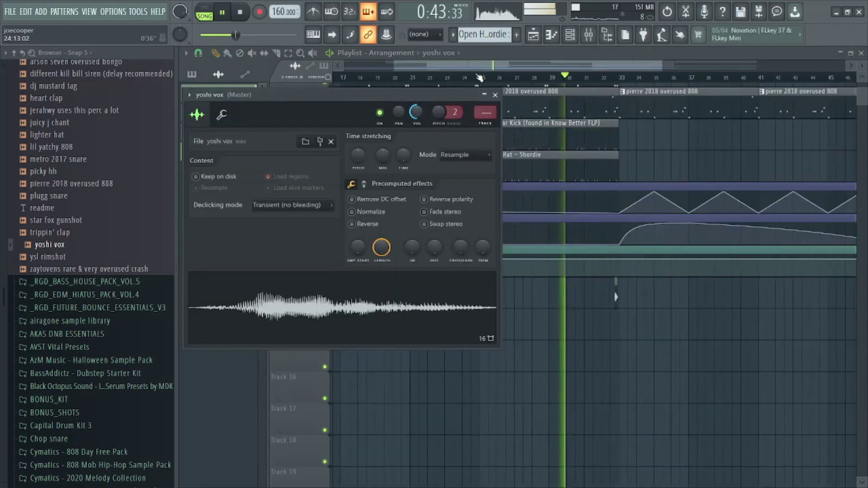
left_click(505, 294)
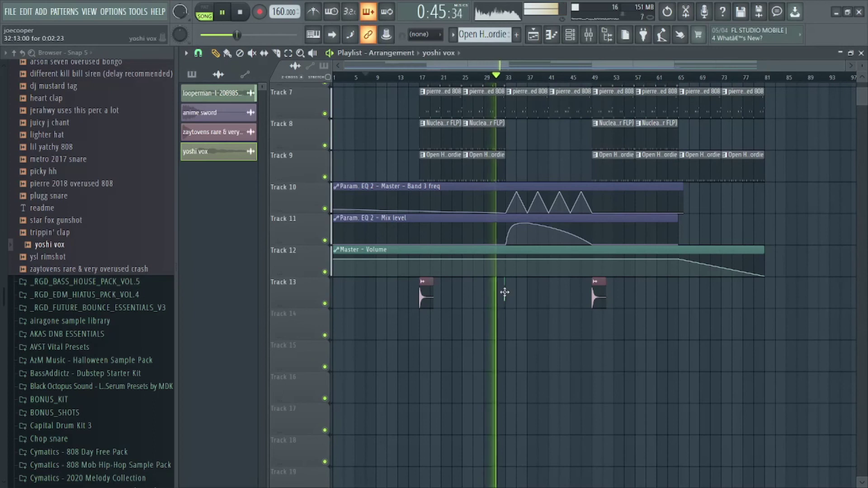
left_click_drag(680, 291, 680, 295)
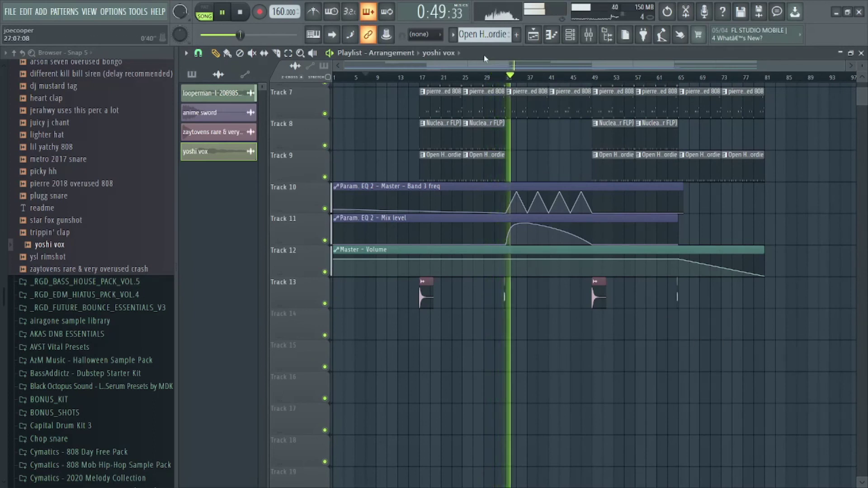
Step: Slice a short piece with a single kick from the Nuclear Kick clip before bar 33 and copy it to Track 3 at bar 33
scroll(527, 77, "up", 4)
scroll(435, 152, "up", 1)
scroll(446, 325, "up", 3)
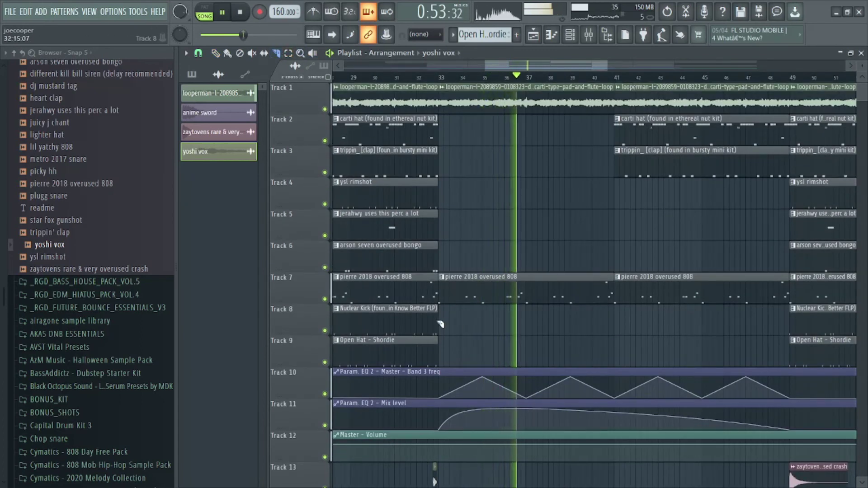
left_click(416, 323)
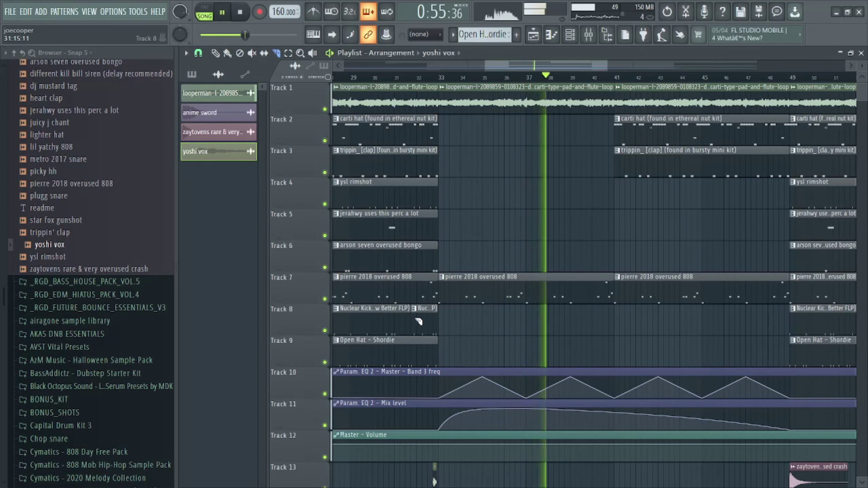
left_click(215, 53)
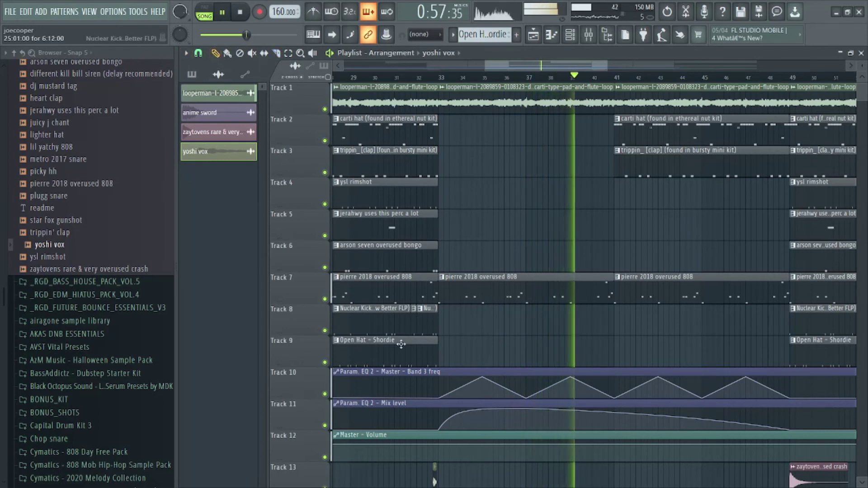
left_click_drag(413, 316, 393, 161)
scroll(444, 77, "up", 6)
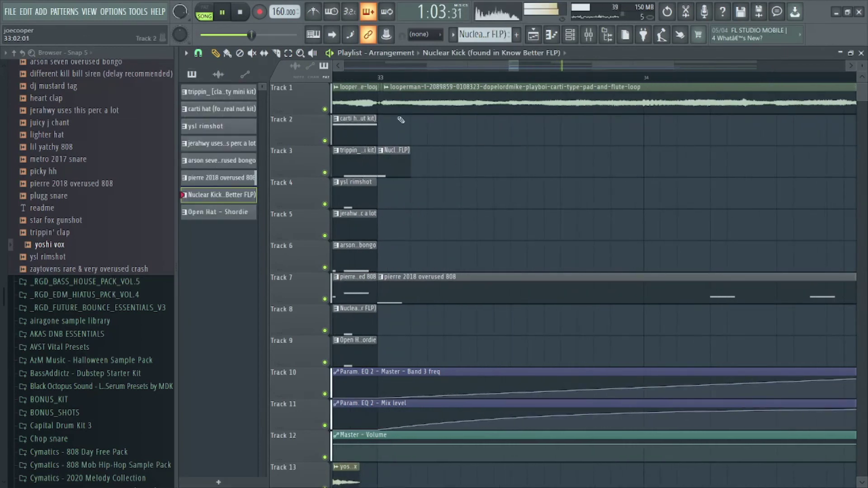
Step: Copy the crash clip on Track 13 to bars 33 and 65
scroll(396, 78, "down", 6)
scroll(477, 250, "down", 1)
scroll(477, 251, "down", 4)
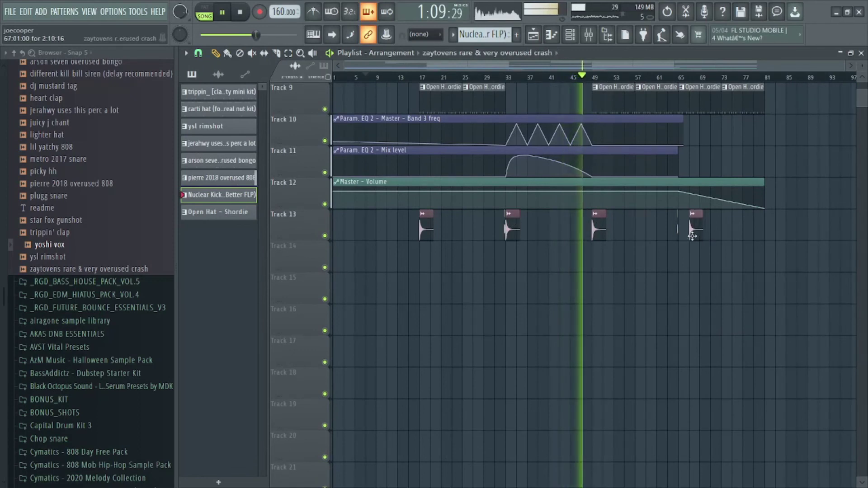
scroll(497, 180, "up", 4)
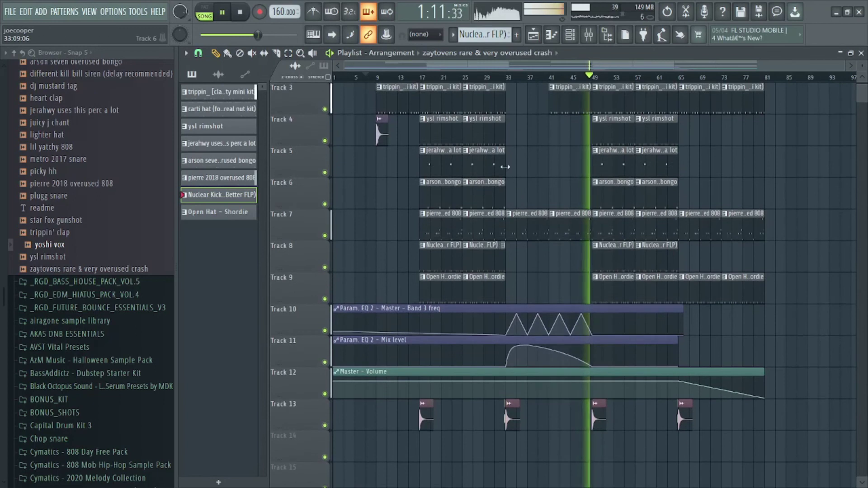
Step: Try adding a crash clip on Track 13 at bar 41
scroll(511, 162, "up", 2)
scroll(519, 82, "up", 4)
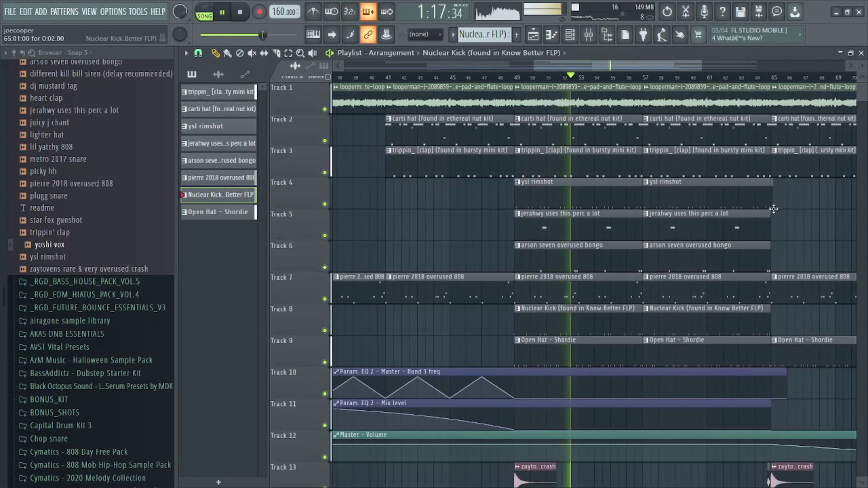
scroll(688, 77, "down", 4)
scroll(599, 224, "down", 8)
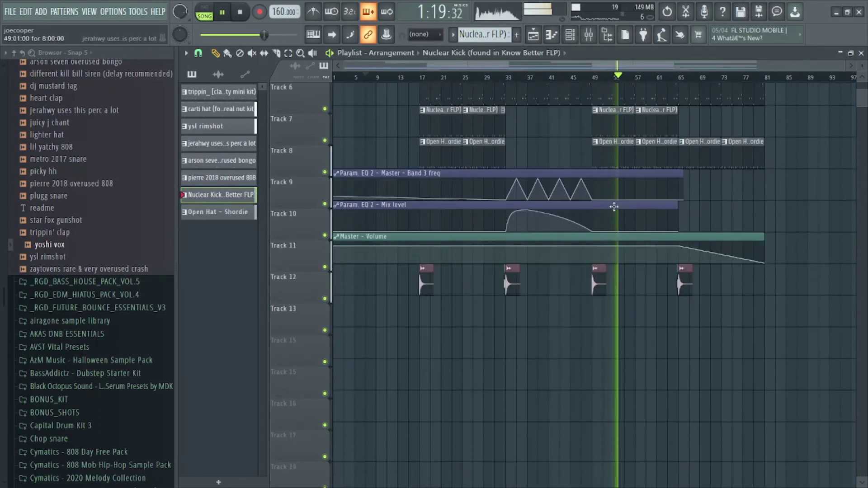
double_click(550, 232)
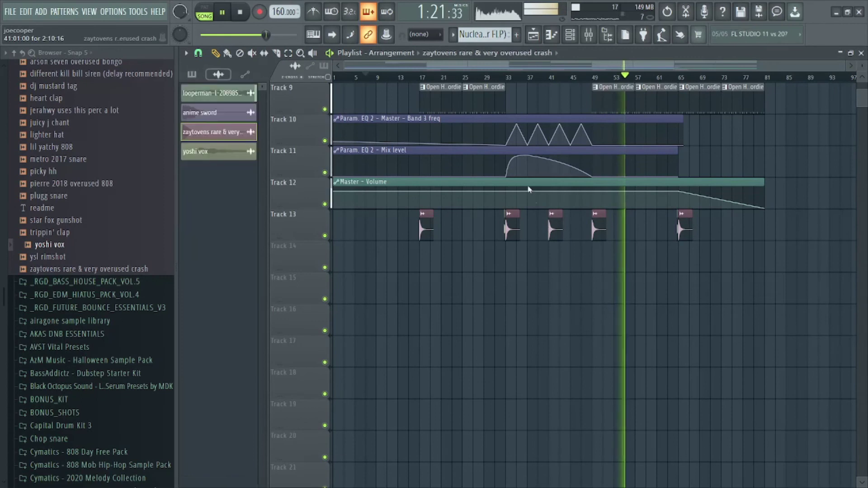
key("Escape")
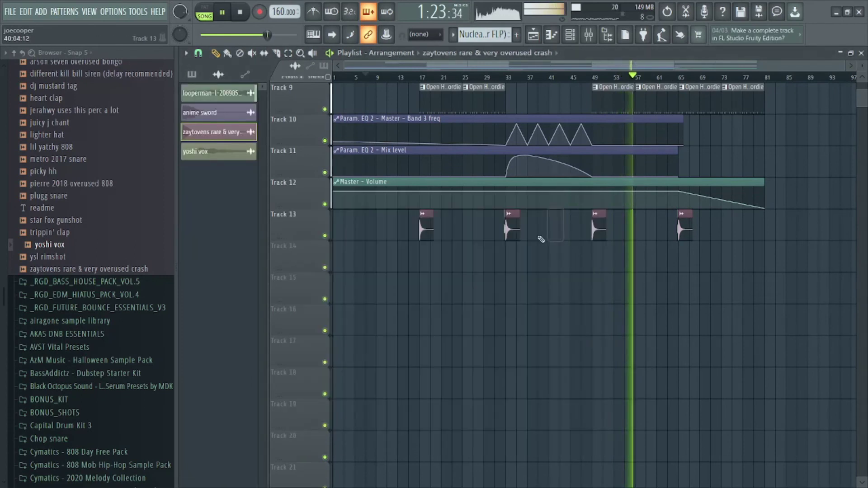
Step: Copy the anime sword clip on Track 4 from bar 9 to bar 41
scroll(541, 239, "up", 8)
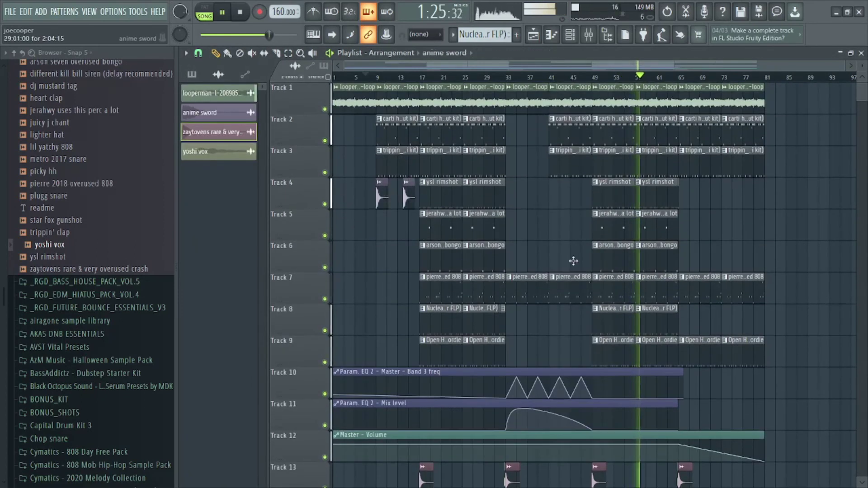
scroll(745, 224, "down", 4)
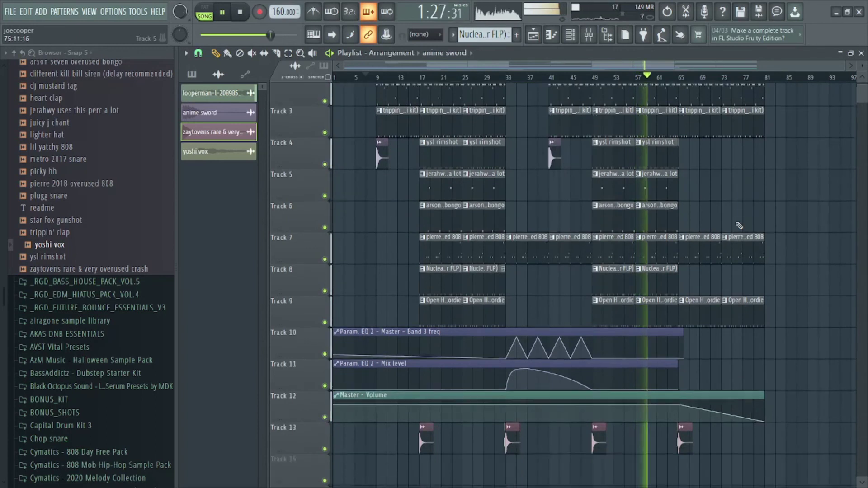
Step: Review the arrangement from bar 49 through the ending at bar 80 during playback
scroll(736, 147, "up", 3, "ctrl")
scroll(705, 117, "up", 4)
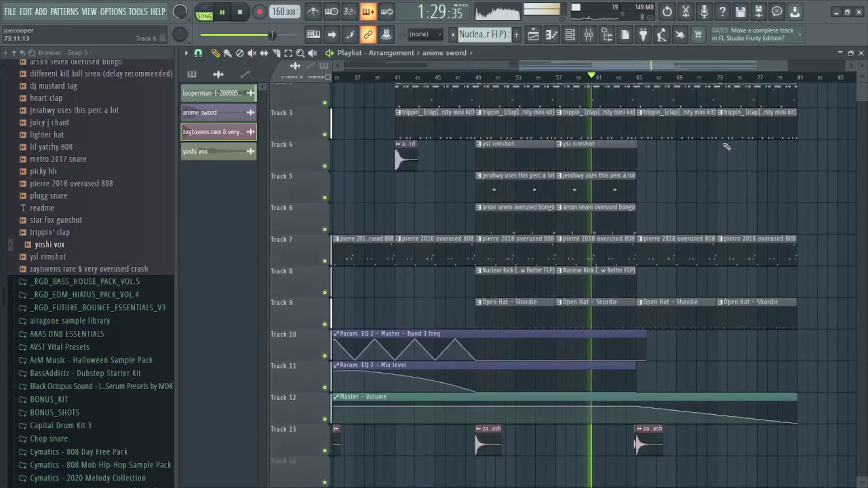
scroll(674, 85, "down", 2, "ctrl")
scroll(675, 85, "down", 1, "ctrl")
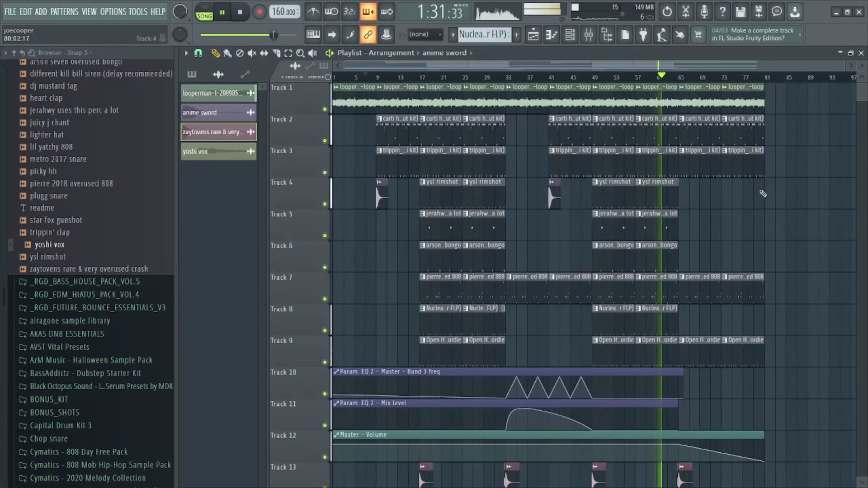
scroll(741, 267, "down", 5)
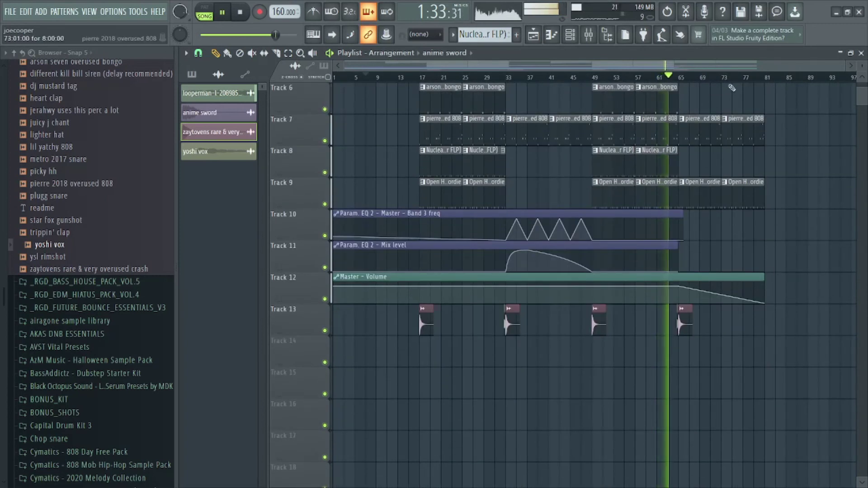
scroll(700, 265, "up", 4, "ctrl")
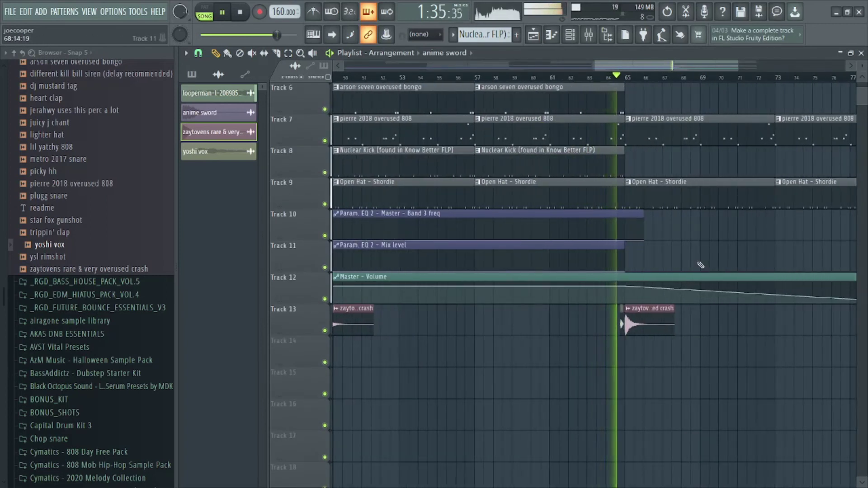
scroll(700, 265, "down", 4, "ctrl")
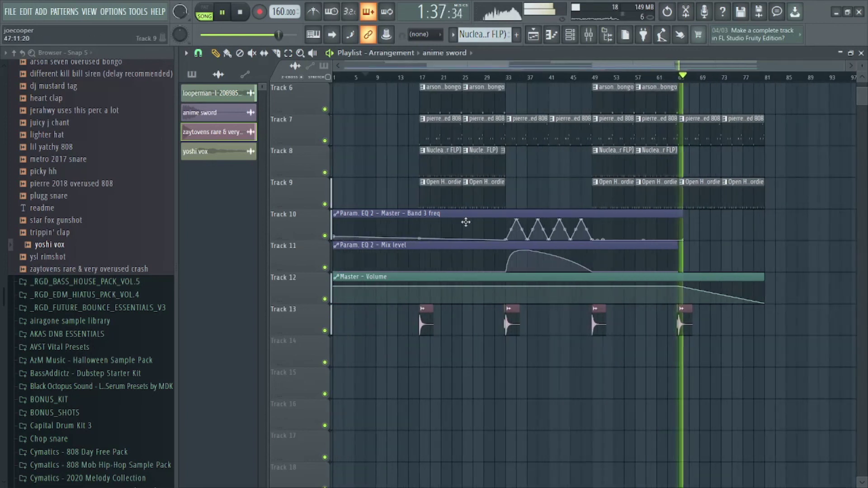
Step: Audition drum kit samples including star fox gunshot, plugg snare and metro 2017 snare
left_click(82, 220)
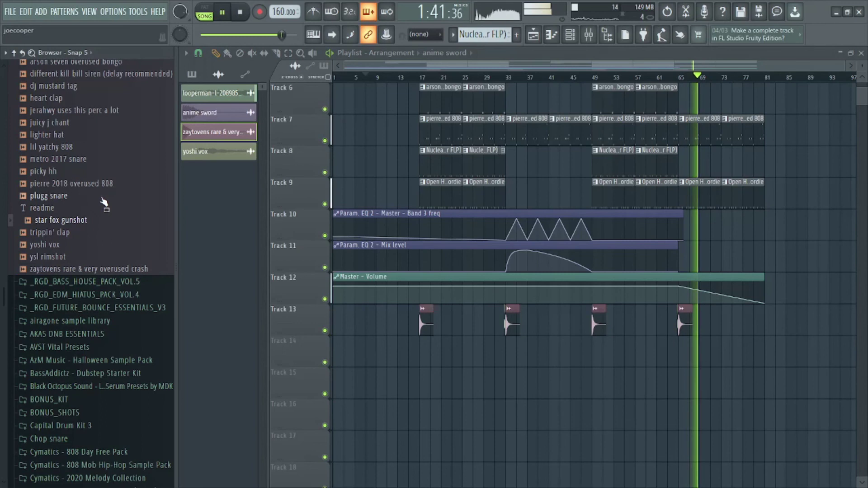
left_click(102, 198)
left_click(73, 135)
key("space")
left_click(94, 91)
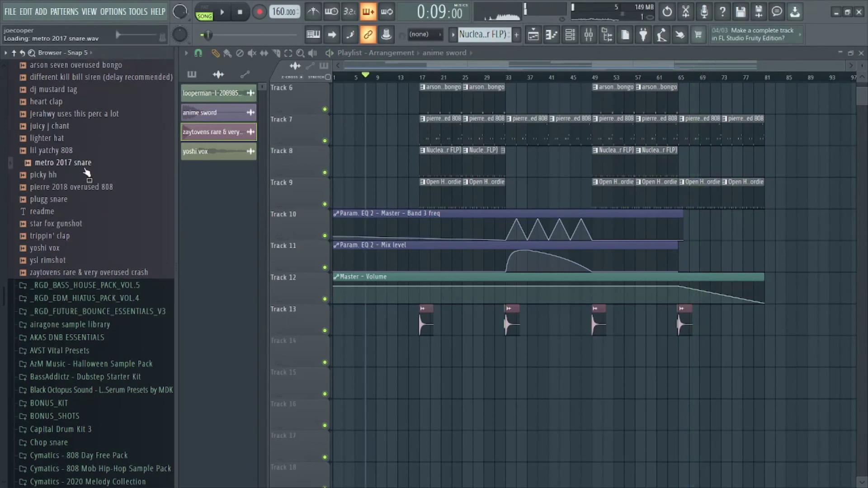
Step: Place two metro 2017 snare hits on Track 13 around the start of bar 26 and lower the channel's volume to 27%
left_click_drag(471, 333, 494, 325)
left_click(466, 77)
scroll(467, 78, "up", 8)
key("space")
key("space")
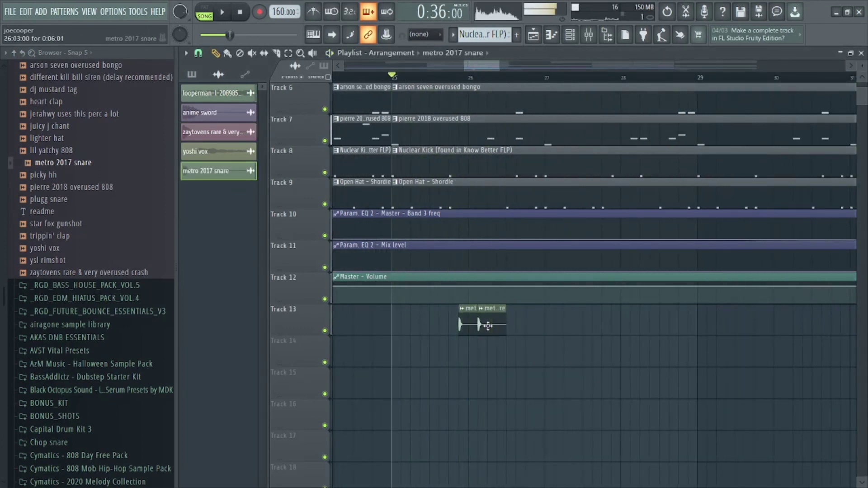
double_click(487, 325)
key("space")
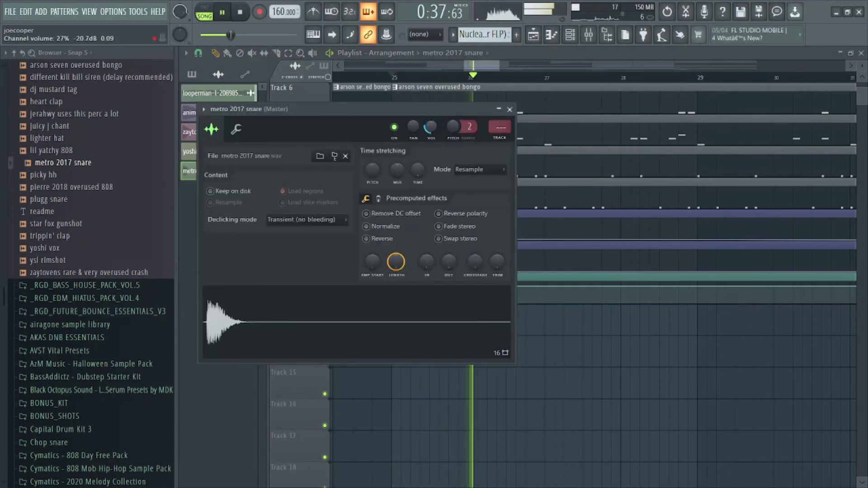
Step: Copy the metro 2017 snare pair on Track 13 to the starts of bars 28, 30 and 32
left_click_drag(578, 348, 762, 314, "ctrl")
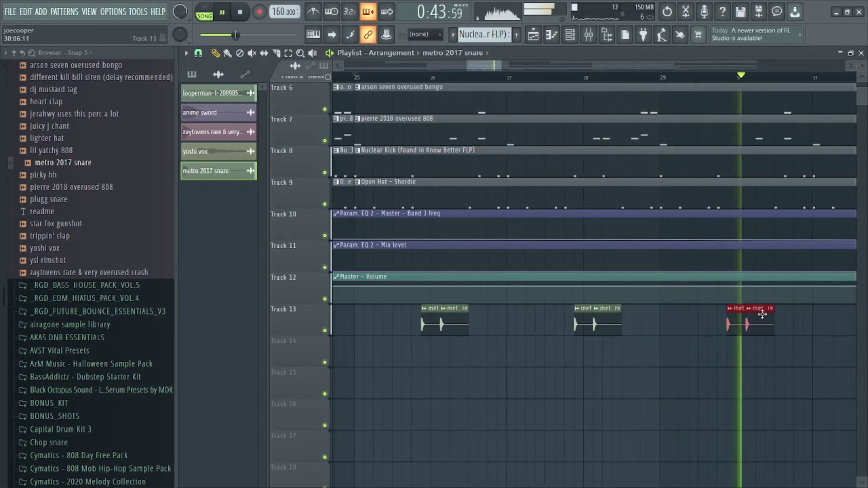
double_click(762, 314)
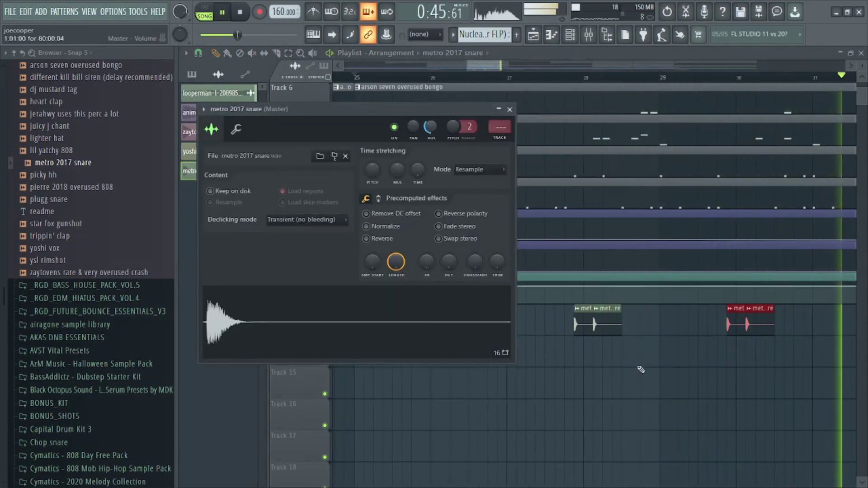
left_click_drag(603, 369, 580, 430, "ctrl")
scroll(469, 83, "down", 8)
Step: Copy the four metro 2017 snare pairs on Track 13 into the section from bar 58 to just before bar 65
scroll(514, 198, "up", 4)
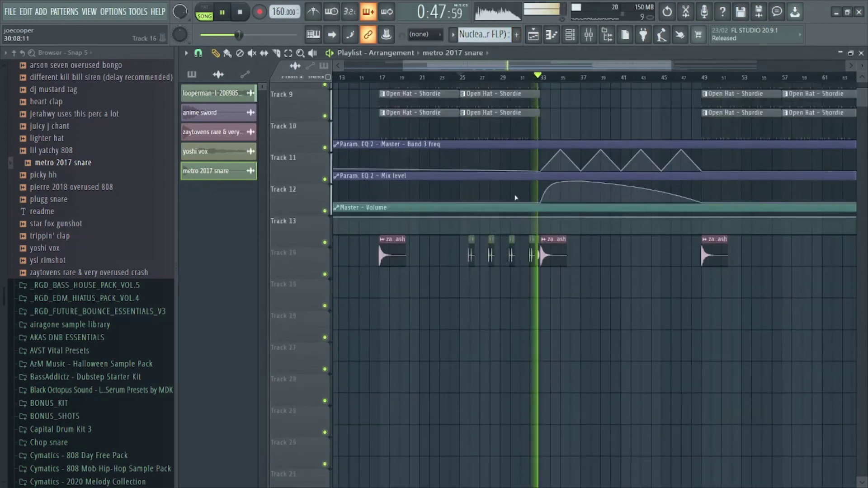
scroll(515, 198, "up", 1)
left_click_drag(536, 253, 794, 258)
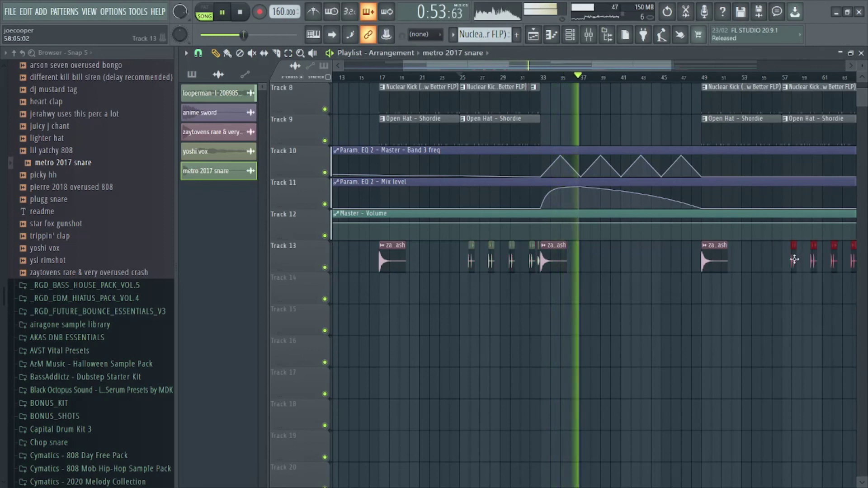
scroll(570, 169, "down", 3)
scroll(570, 169, "up", 5)
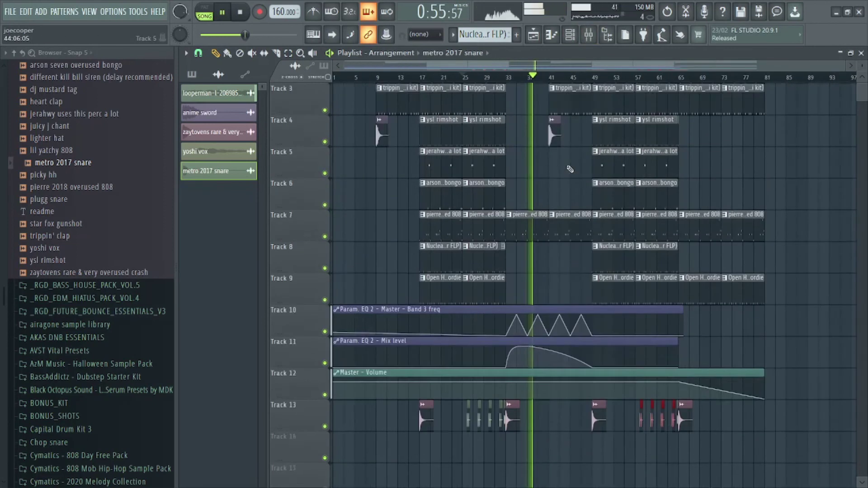
scroll(564, 233, "up", 2)
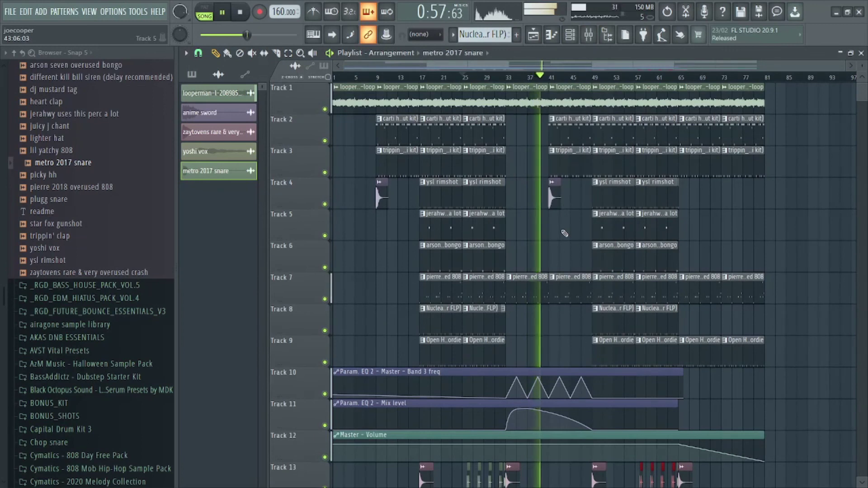
Step: Lower the starting point of the Master - Volume automation on Track 12 and add a point at bar 17 for a fade-in
key("space")
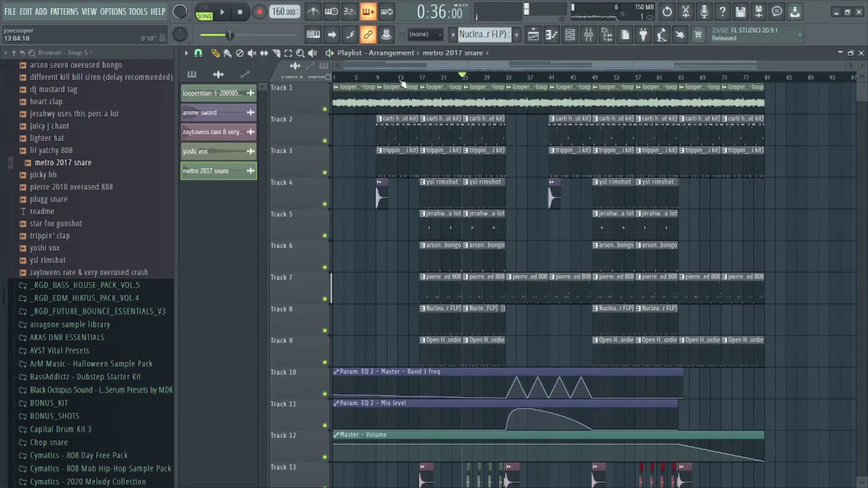
scroll(763, 221, "down", 5)
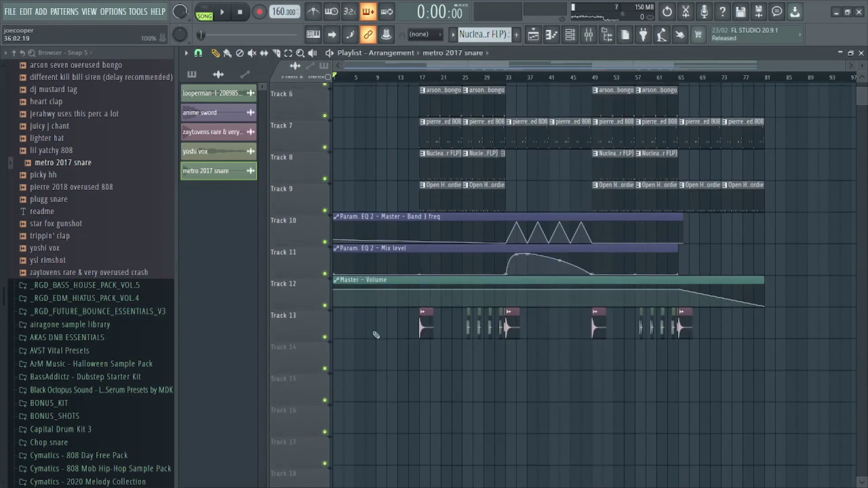
left_click_drag(337, 287, 323, 310)
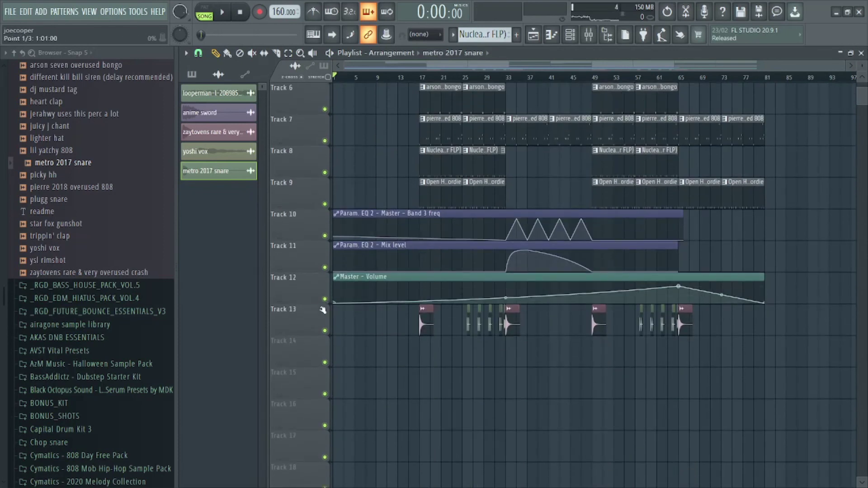
right_click(678, 288)
left_click(716, 454)
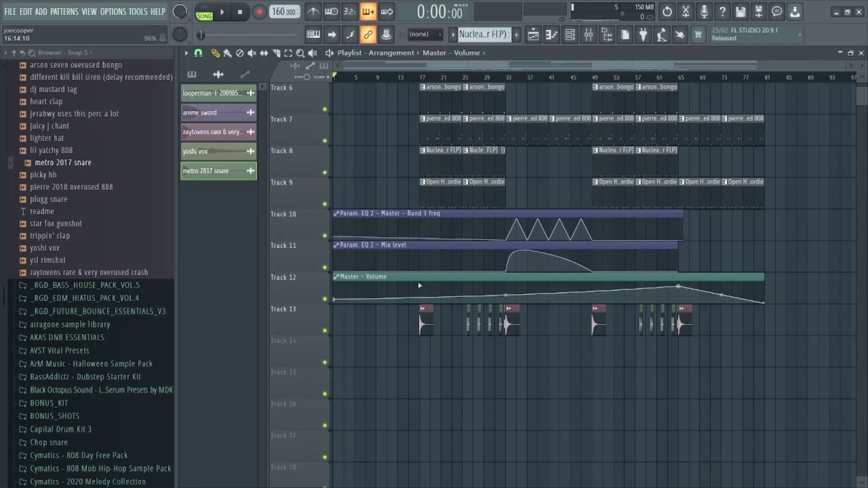
left_click(419, 285)
right_click(419, 285)
left_click(473, 460)
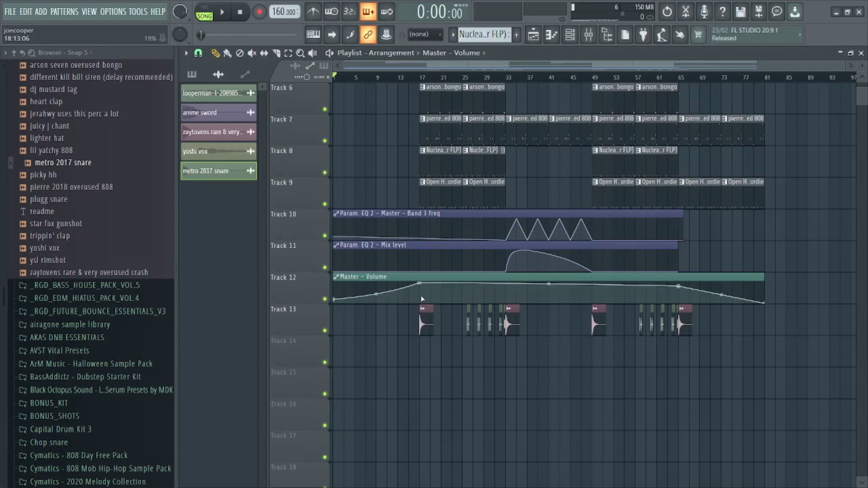
Step: Copy the bar 65 volume point's 80% value to the bar 17 point and bend the fade-in curve upward
right_click(680, 287)
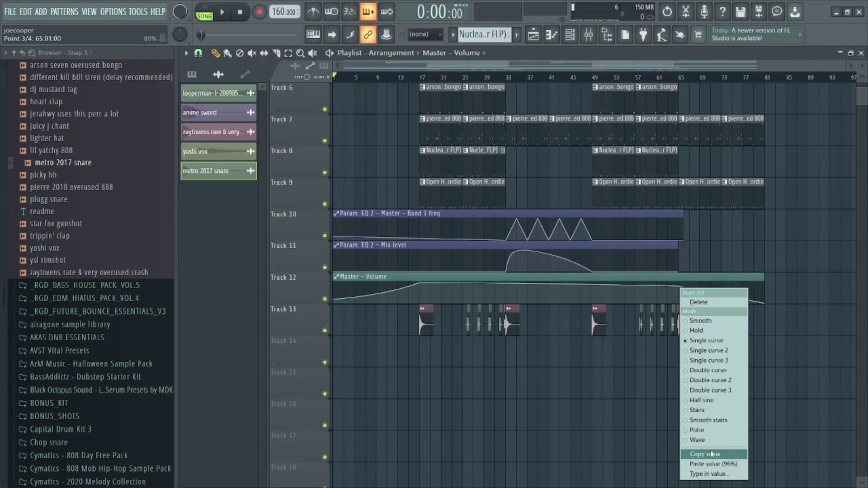
left_click(713, 453)
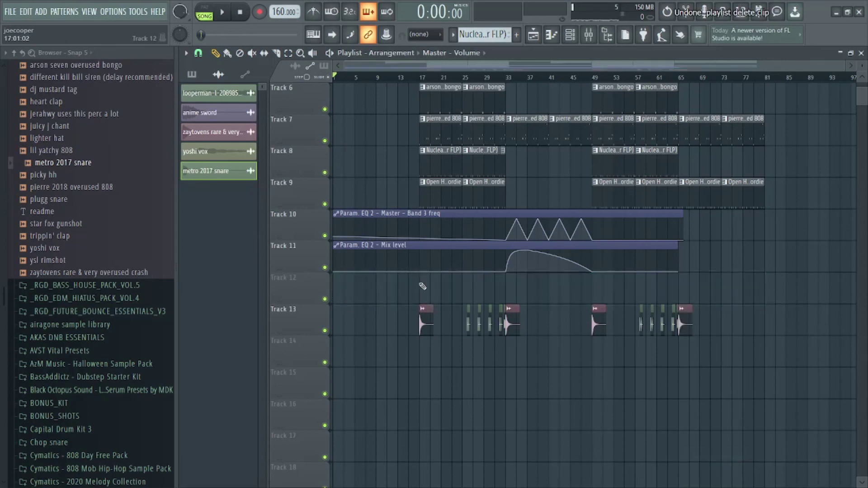
right_click(419, 285)
left_click(474, 464)
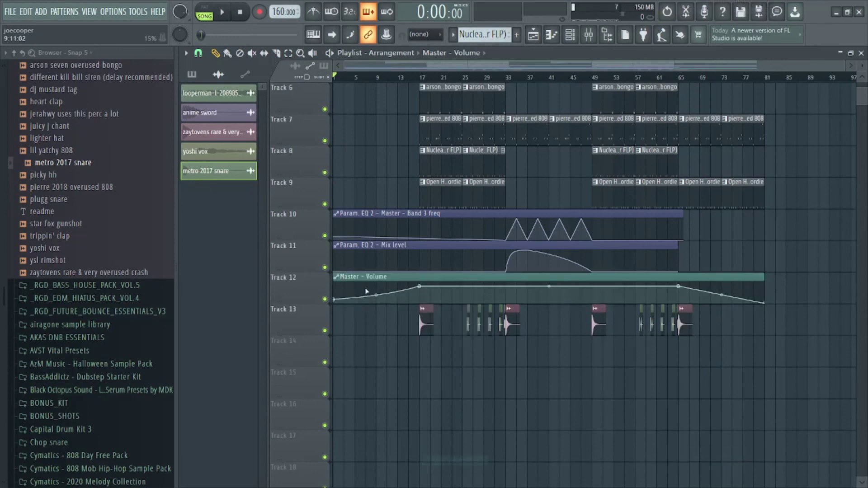
left_click_drag(376, 290, 376, 289)
key("space")
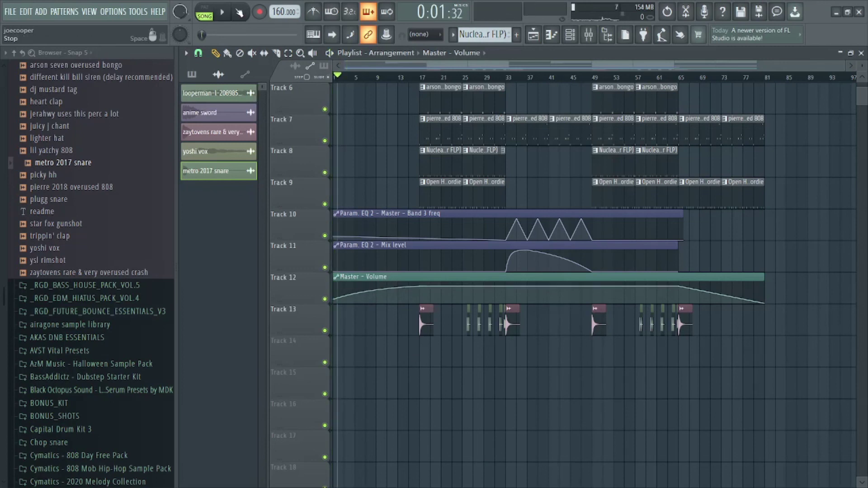
Step: Play the finished arrangement from the beginning
scroll(376, 117, "up", 5)
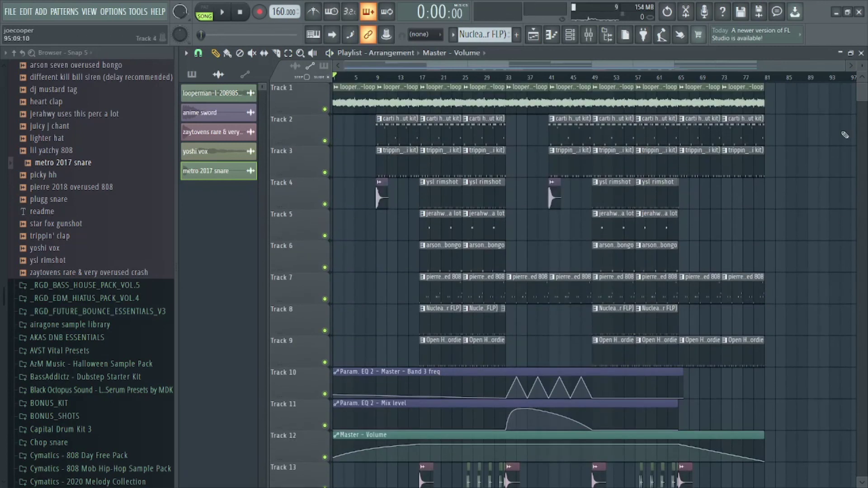
scroll(817, 192, "down", 1)
key("space")
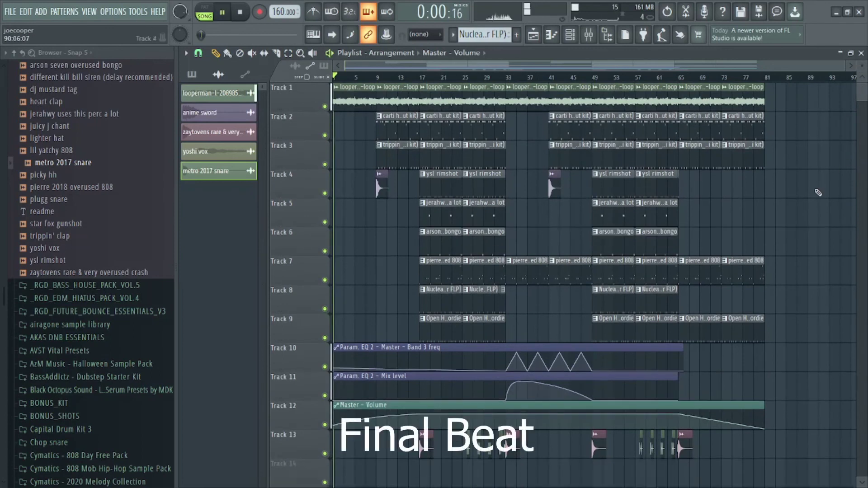